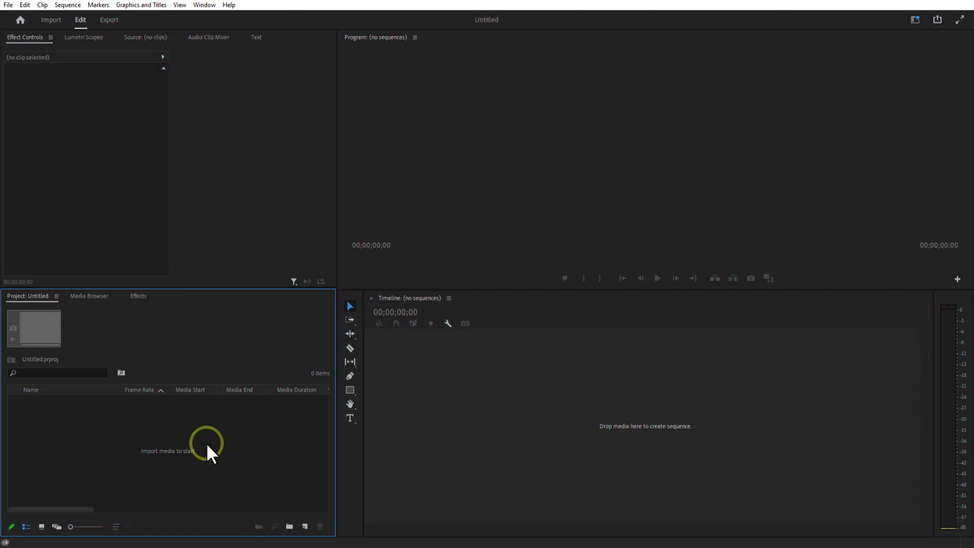
- Create a new 1920 × 1080 sequence at 29.97 frames/second named Sequence 01
{"action": "left_click", "coordinate": [305, 527]}
{"action": "left_click", "coordinate": [337, 422]}
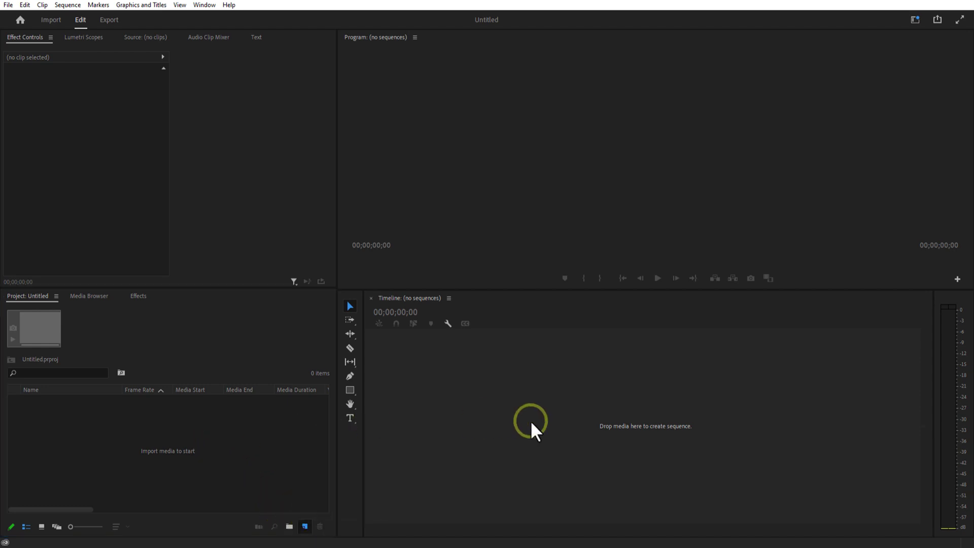
{"action": "left_click", "coordinate": [384, 87]}
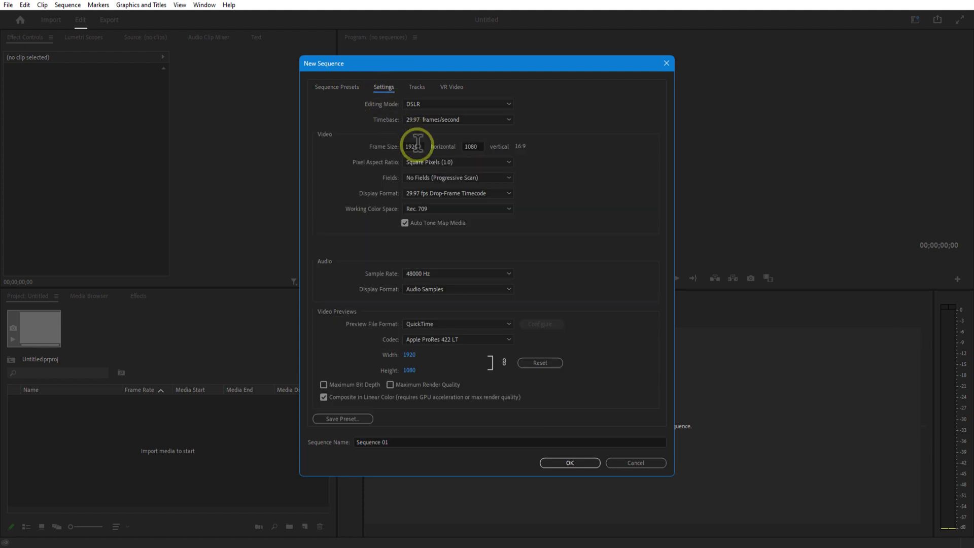
{"action": "left_click", "coordinate": [577, 463]}
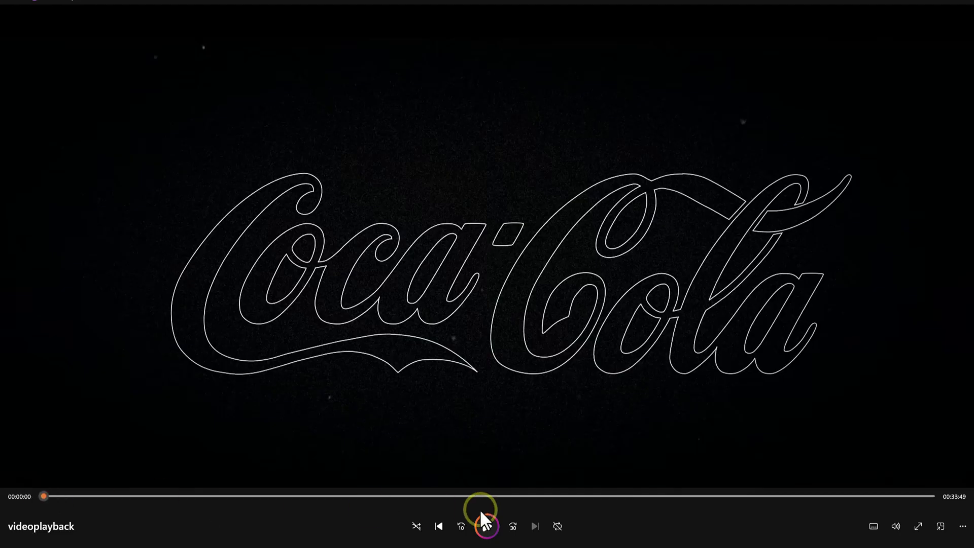
- Switch to the media player and play the Coca-Cola logo animation as a reference
{"action": "left_click", "coordinate": [480, 527]}
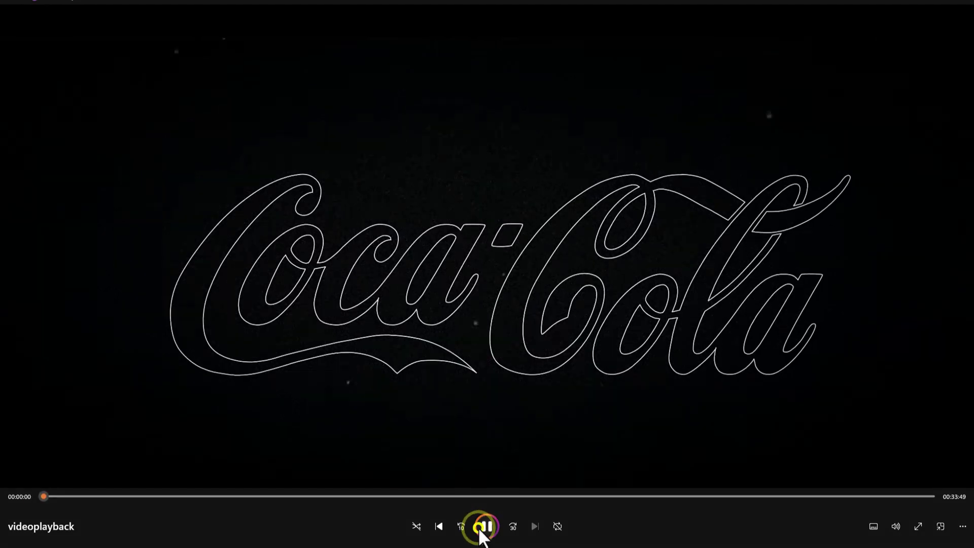
{"action": "left_click", "coordinate": [742, 329]}
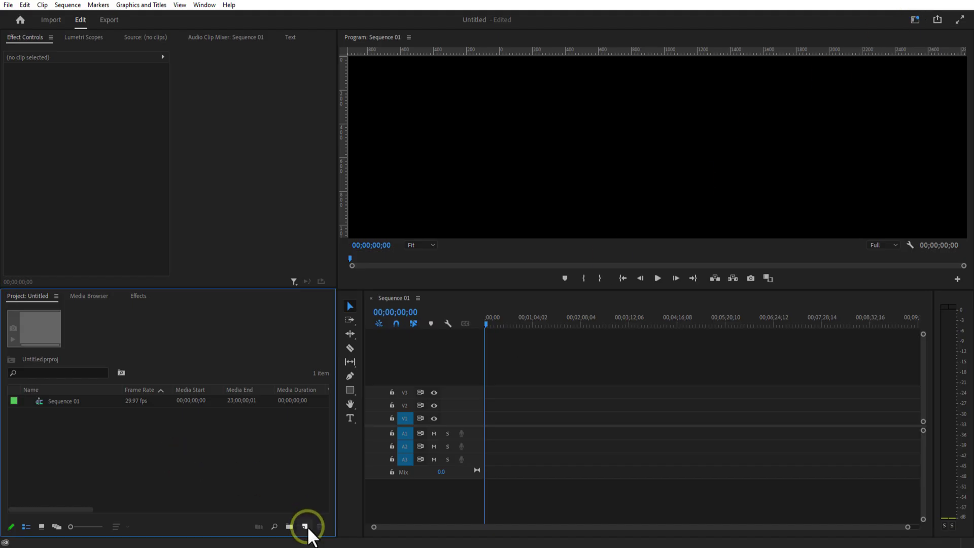
- Create a black (000000) color matte at 1920 × 1080 named "bg black"
{"action": "left_click", "coordinate": [307, 527]}
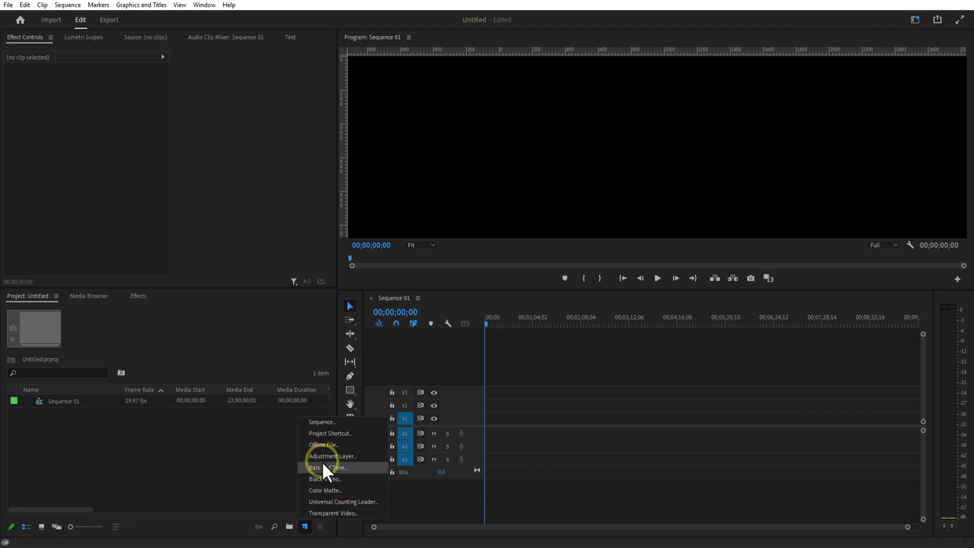
{"action": "left_click", "coordinate": [325, 490]}
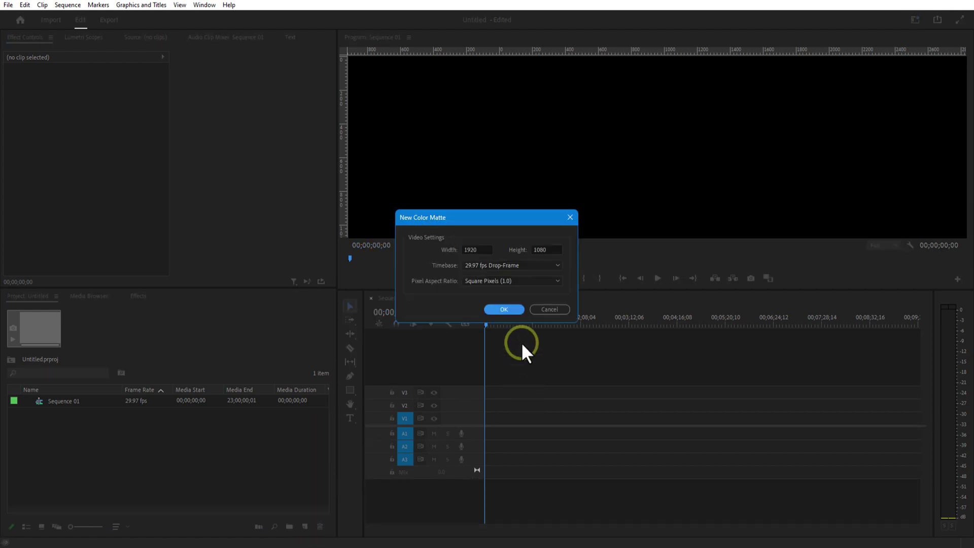
{"action": "left_click", "coordinate": [511, 309]}
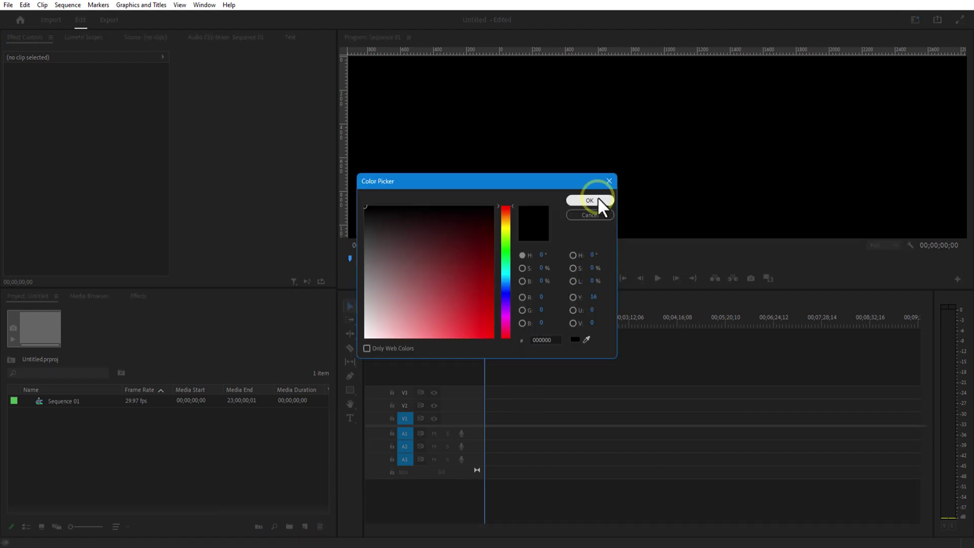
{"action": "left_click", "coordinate": [589, 201]}
{"action": "type", "text": "bg black"}
{"action": "left_click", "coordinate": [472, 290]}
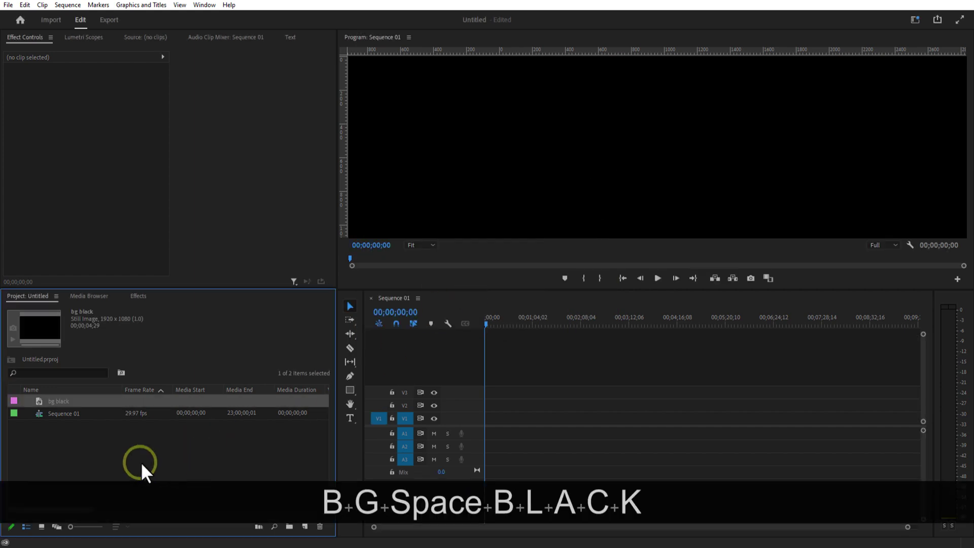
- Place the bg black matte on track V1 at the start of the sequence
{"action": "left_click_drag", "start_coordinate": [60, 402], "coordinate": [486, 418]}
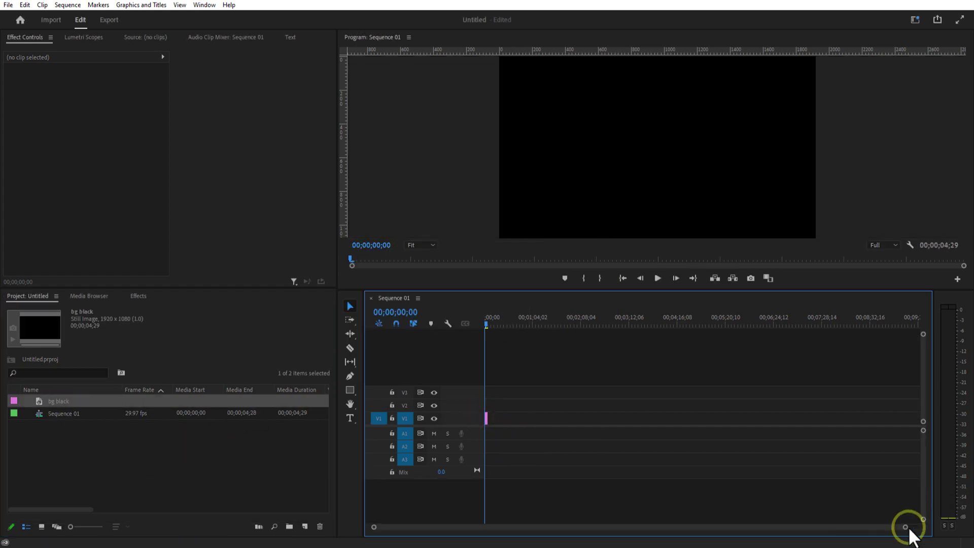
{"action": "left_click_drag", "start_coordinate": [905, 526], "coordinate": [449, 527]}
{"action": "left_click", "coordinate": [139, 446]}
- Create a dark red (B20421) color matte named "red bg" and place it on track V2 at the sequence start
{"action": "left_click", "coordinate": [306, 527]}
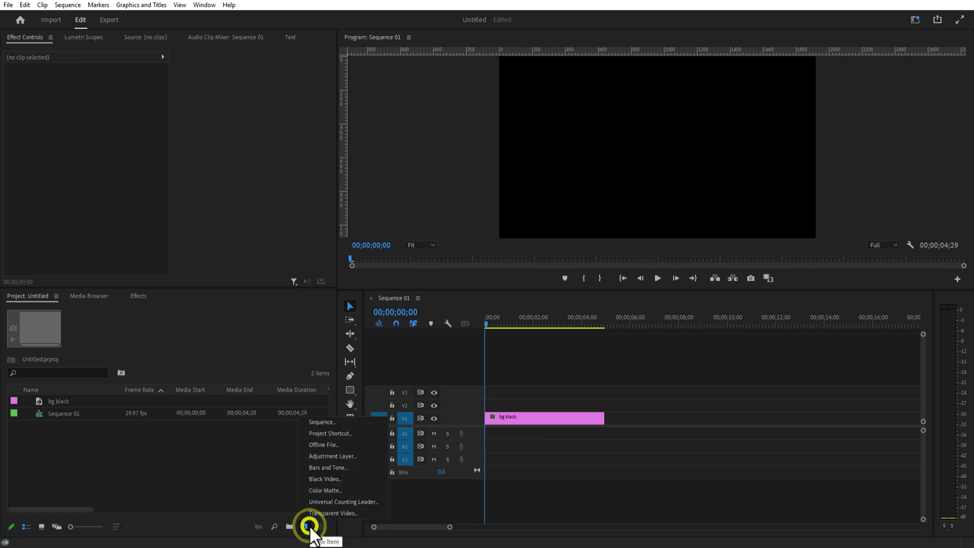
{"action": "left_click", "coordinate": [330, 489]}
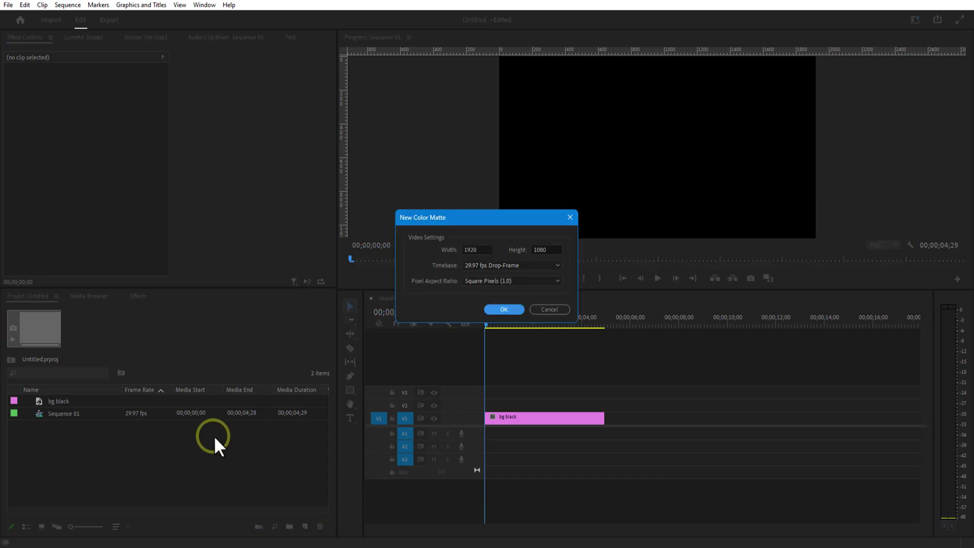
{"action": "left_click", "coordinate": [504, 309]}
{"action": "left_click", "coordinate": [485, 261]}
{"action": "left_click_drag", "start_coordinate": [486, 296], "coordinate": [488, 284]}
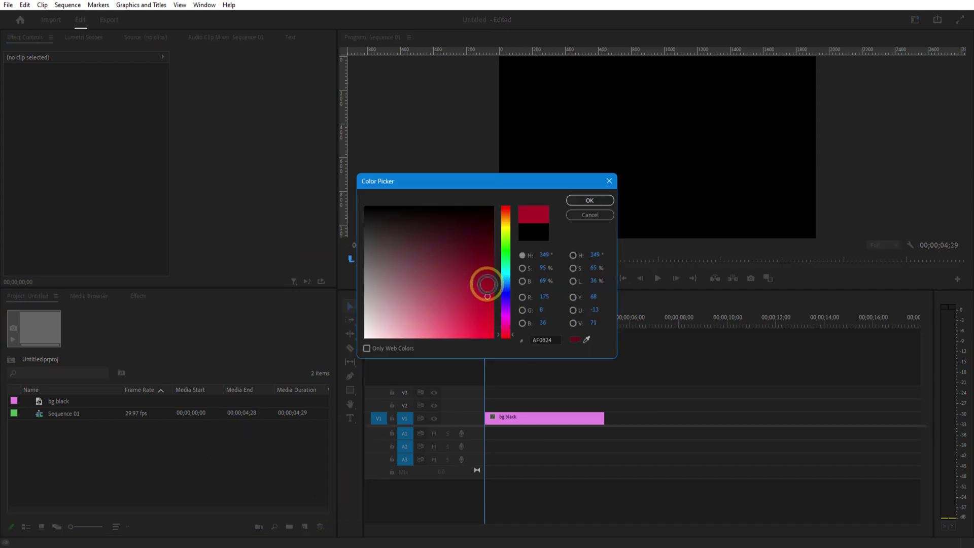
{"action": "left_click", "coordinate": [490, 298]}
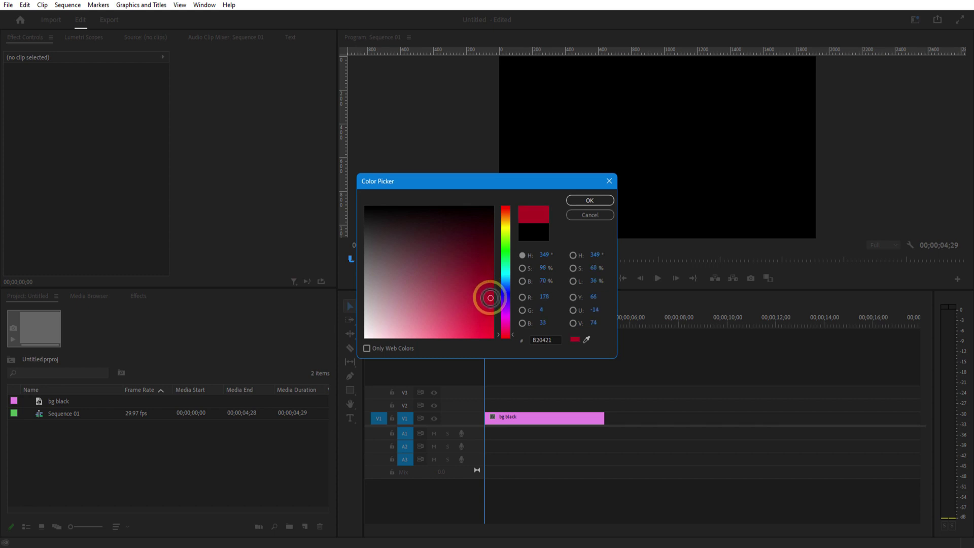
{"action": "left_click", "coordinate": [590, 200]}
{"action": "type", "text": "red bg"}
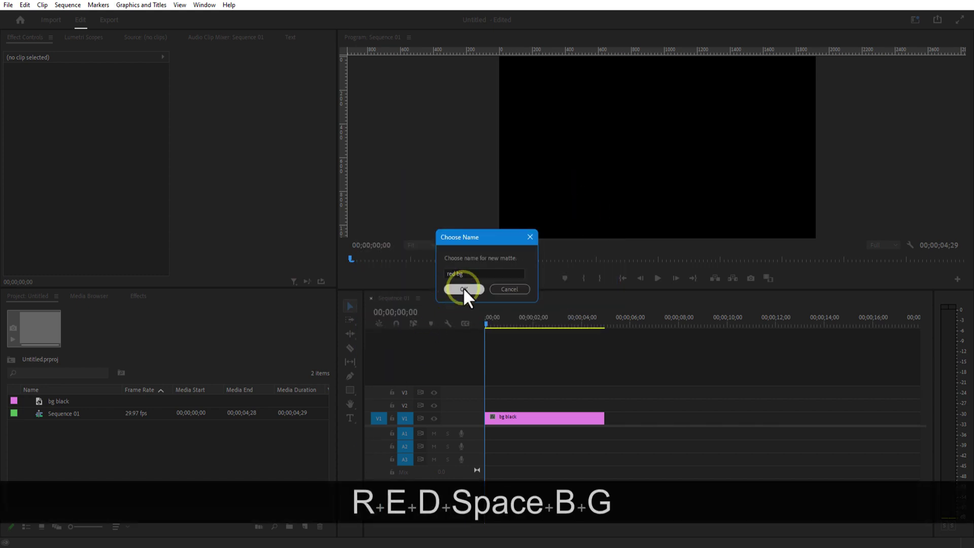
{"action": "left_click", "coordinate": [462, 288]}
{"action": "left_click_drag", "start_coordinate": [117, 413], "coordinate": [490, 404]}
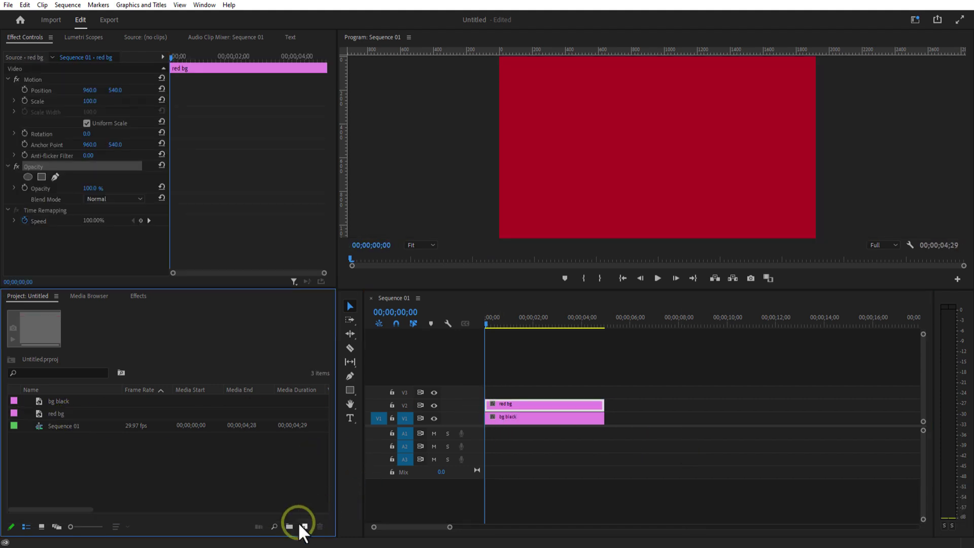
- Create a Black Video item with the default settings and place it on track V3 at the sequence start
{"action": "left_click", "coordinate": [305, 526]}
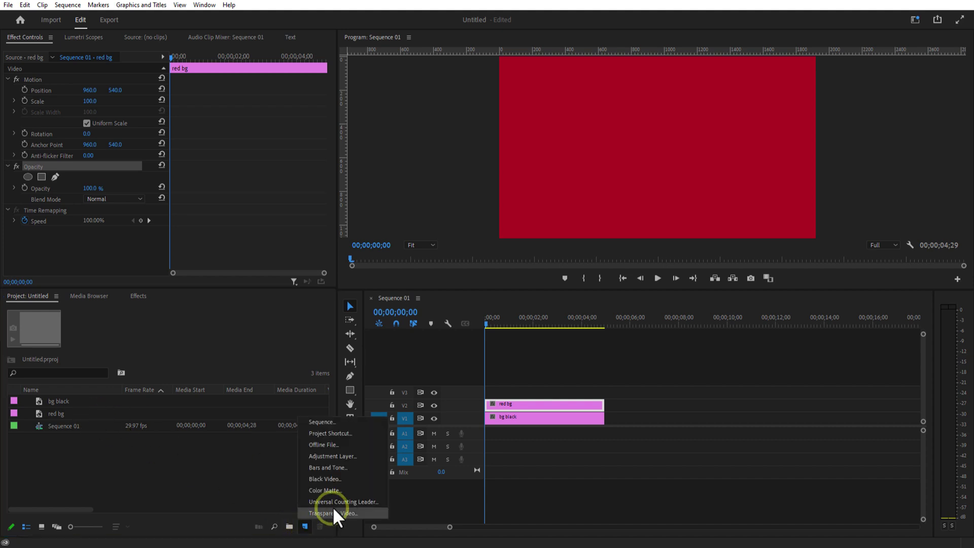
{"action": "left_click", "coordinate": [327, 480]}
{"action": "left_click", "coordinate": [513, 308]}
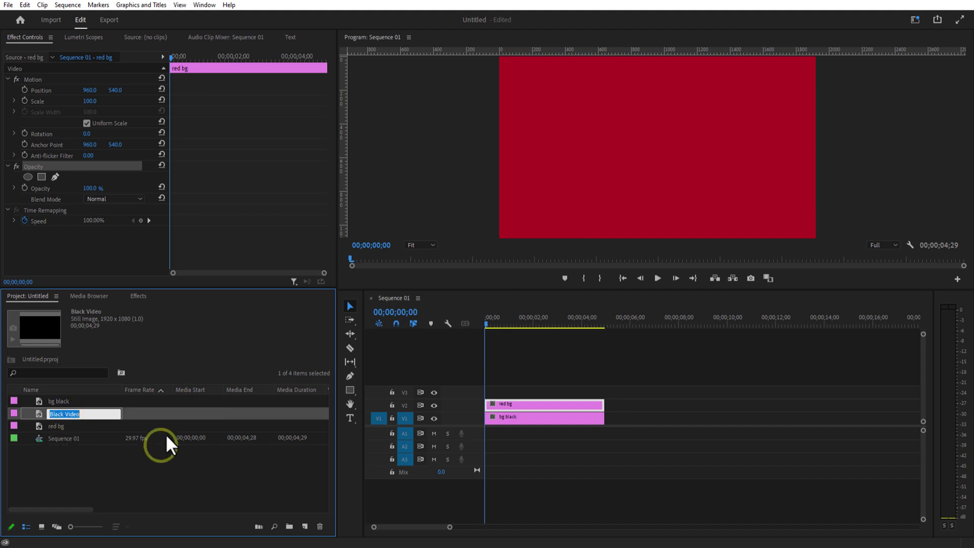
{"action": "left_click_drag", "start_coordinate": [120, 413], "coordinate": [480, 393]}
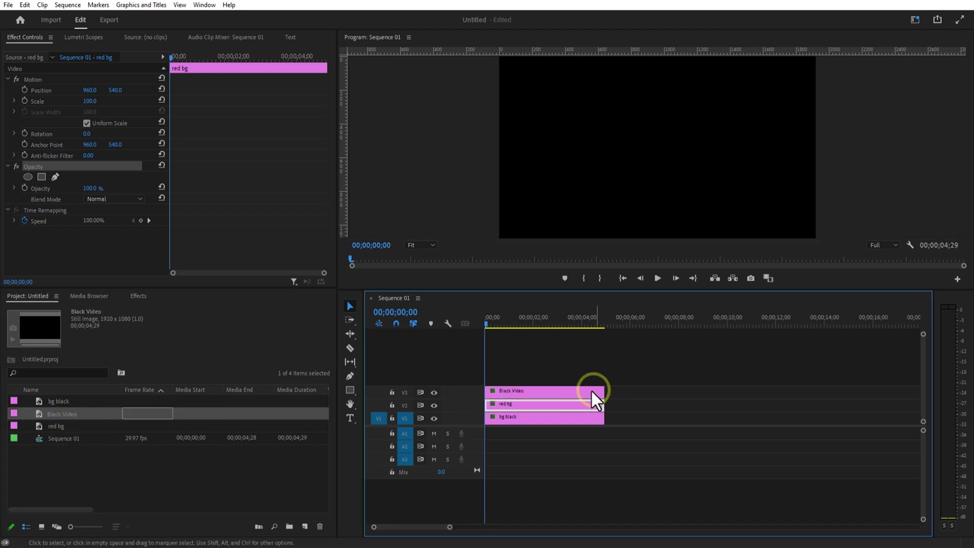
- Find the Crop effect and apply it to the Black Video clip on track V3
{"action": "left_click", "coordinate": [531, 388]}
{"action": "left_click", "coordinate": [131, 298]}
{"action": "double_click", "coordinate": [65, 309]}
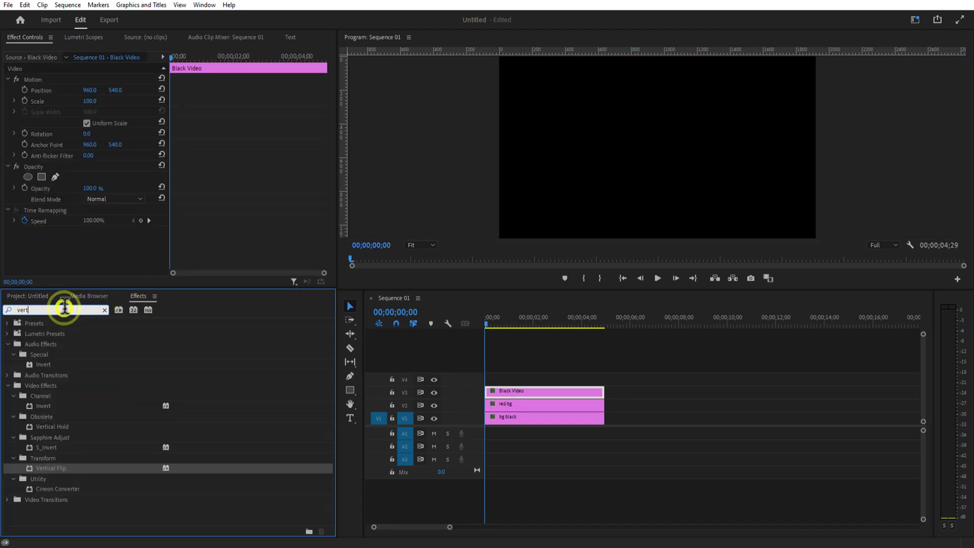
{"action": "type", "text": "crop"}
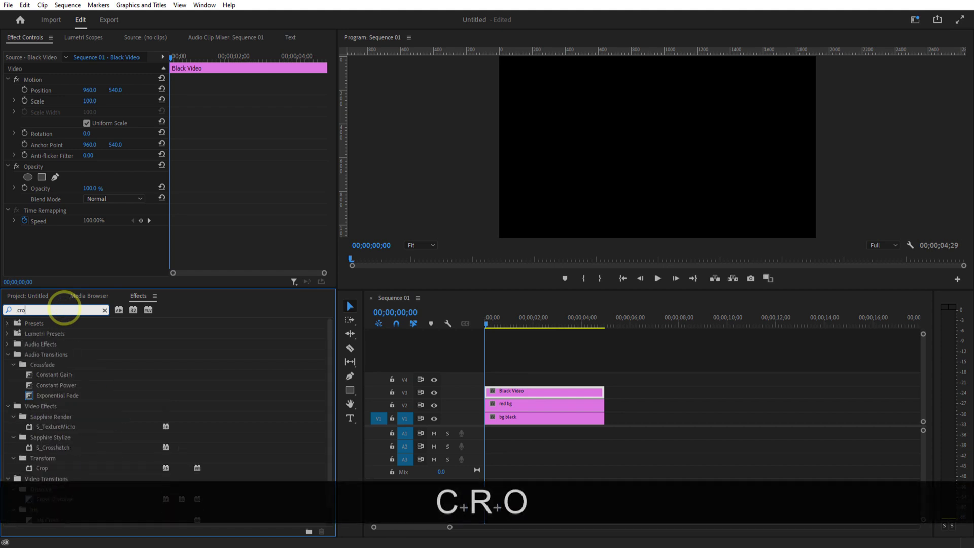
{"action": "left_click", "coordinate": [40, 386]}
{"action": "left_click_drag", "start_coordinate": [50, 384], "coordinate": [507, 392]}
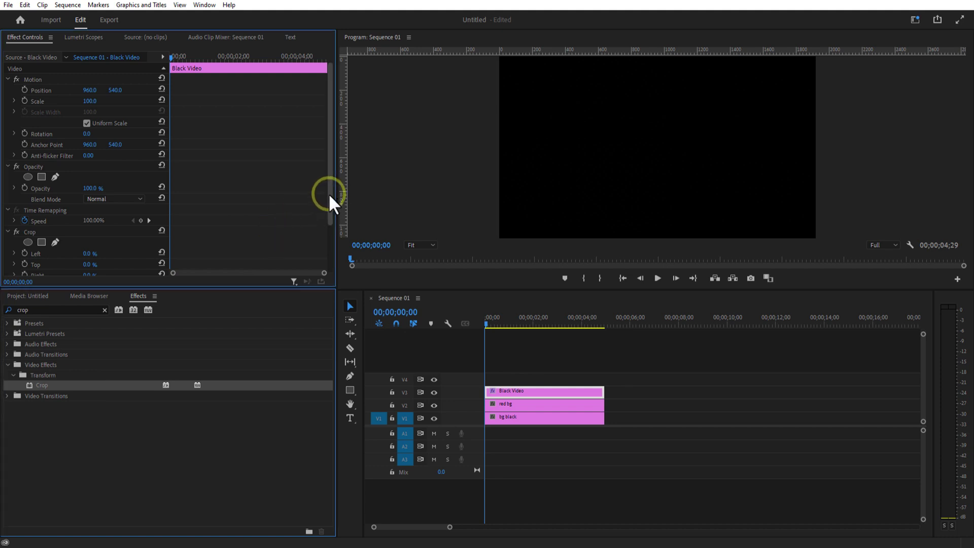
- Set the Black Video clip's Crop Top value to 85% so only a bar at the frame's bottom remains
{"action": "left_click_drag", "start_coordinate": [328, 194], "coordinate": [326, 220]}
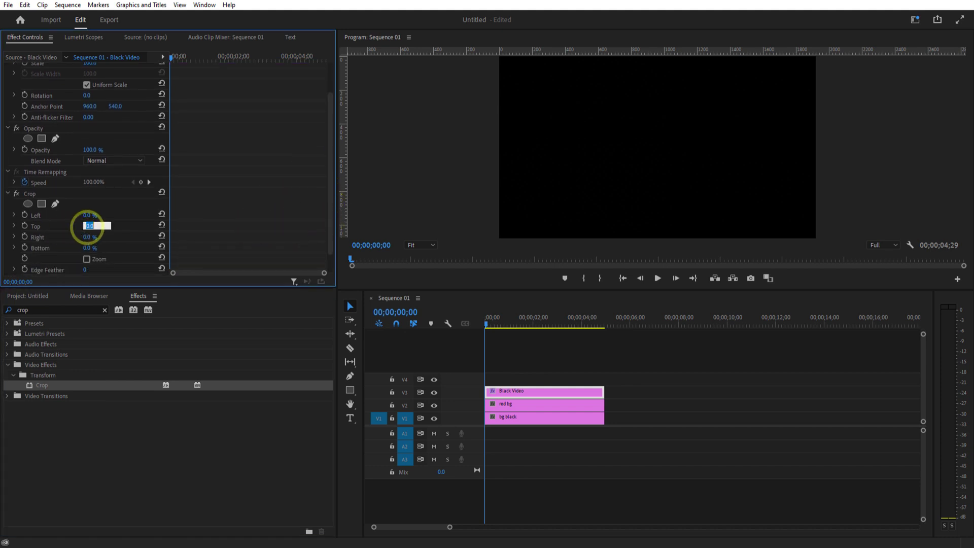
{"action": "type", "text": "85"}
{"action": "left_click", "coordinate": [140, 227]}
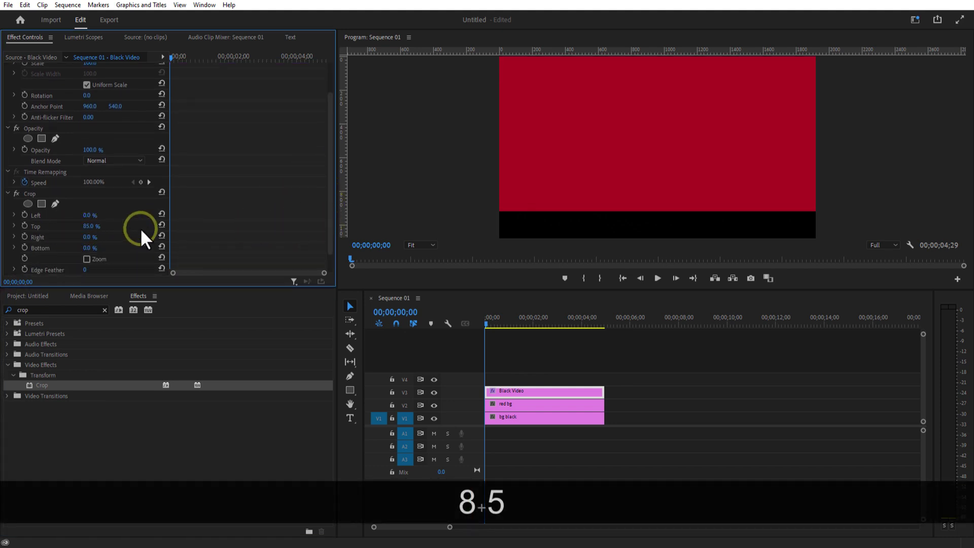
- Duplicate the cropped Black Video clip from track V3 onto track V4
{"action": "left_click", "coordinate": [515, 392], "text": "alt"}
{"action": "mouse_move", "coordinate": [516, 392]}
{"action": "left_mouse_down"}
{"action": "mouse_move", "coordinate": [525, 395]}
{"action": "mouse_move", "coordinate": [519, 380]}
{"action": "left_mouse_up"}
{"action": "left_click", "coordinate": [513, 395]}
{"action": "mouse_move", "coordinate": [331, 208]}
{"action": "left_mouse_down"}
{"action": "mouse_move", "coordinate": [325, 265]}
{"action": "mouse_move", "coordinate": [326, 217]}
{"action": "left_mouse_up"}
- Set the V4 Black Video clip's Crop Top to 0% and Bottom to 85% to form the upper bar
{"action": "left_click", "coordinate": [510, 380]}
{"action": "left_click", "coordinate": [87, 233]}
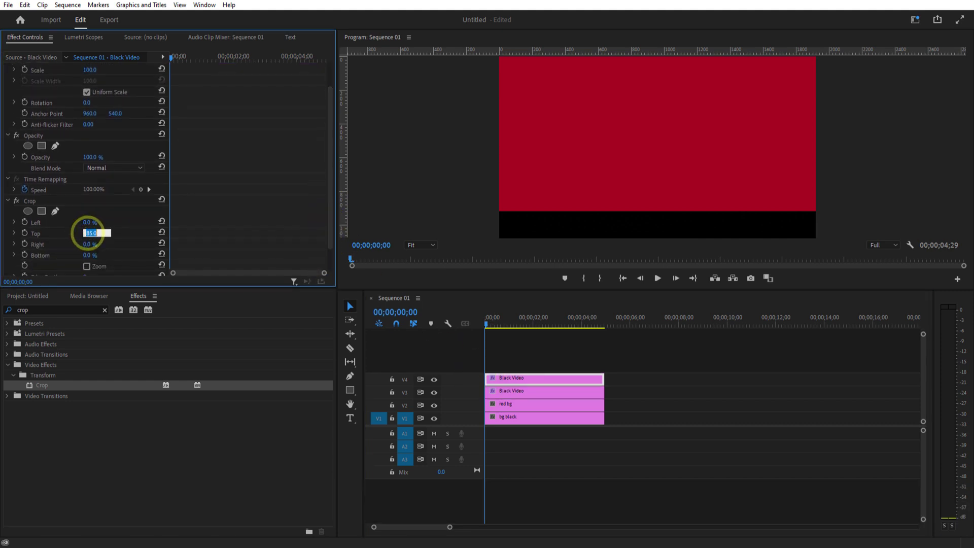
{"action": "type", "text": "0"}
{"action": "left_click", "coordinate": [127, 233]}
{"action": "left_click", "coordinate": [88, 255]}
{"action": "type", "text": "85"}
{"action": "left_click", "coordinate": [131, 248]}
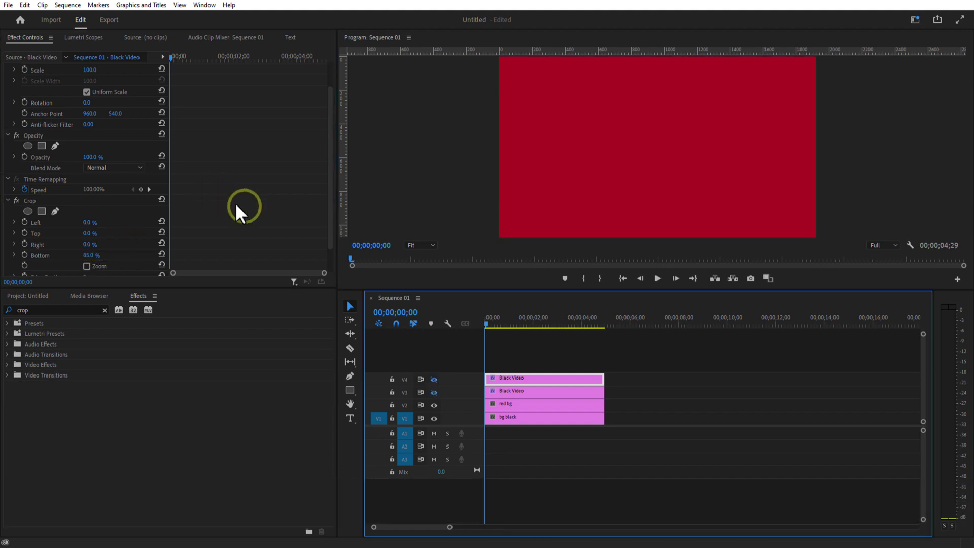
- Draw a closed freeform opacity mask on the red bg clip with a curved wavy upper edge extending past both sides of the frame
{"action": "left_click", "coordinate": [505, 403]}
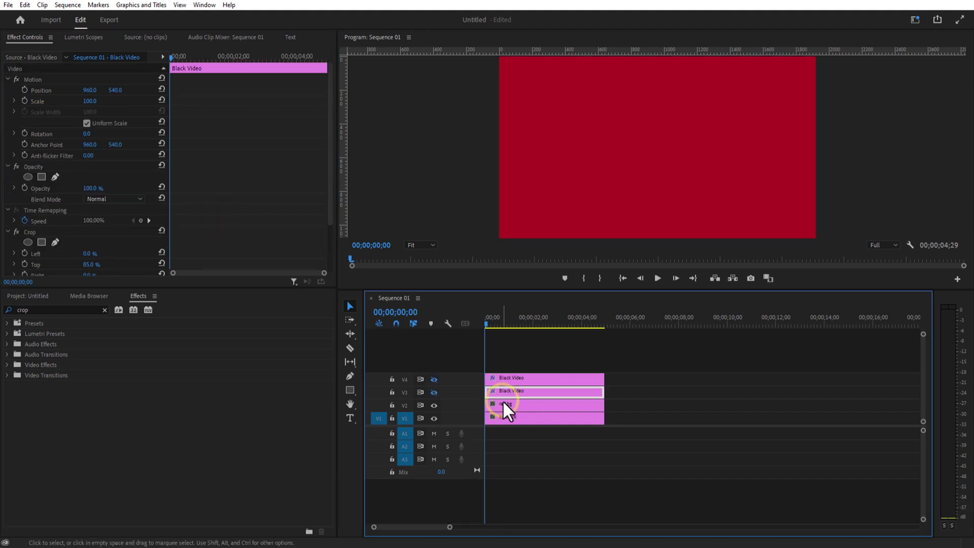
{"action": "left_click", "coordinate": [47, 168]}
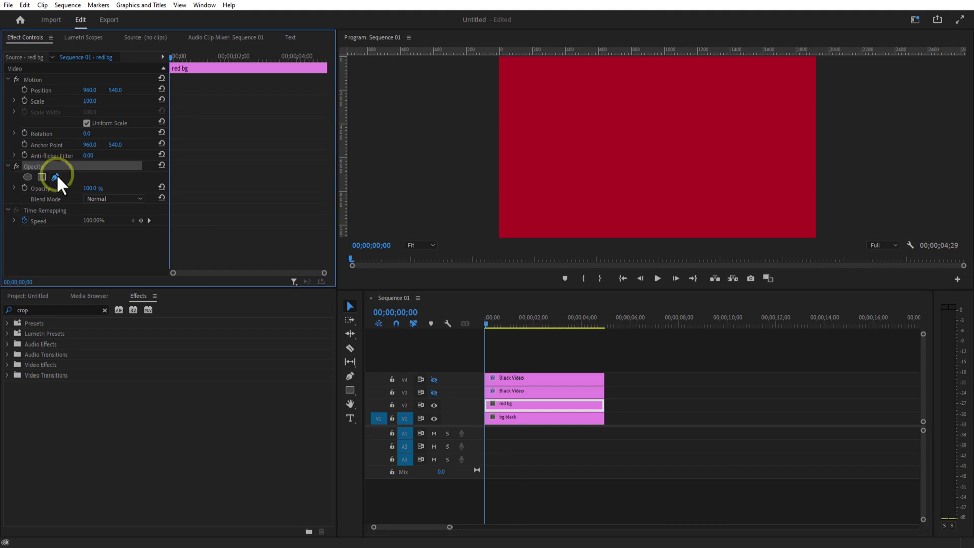
{"action": "left_click", "coordinate": [56, 176]}
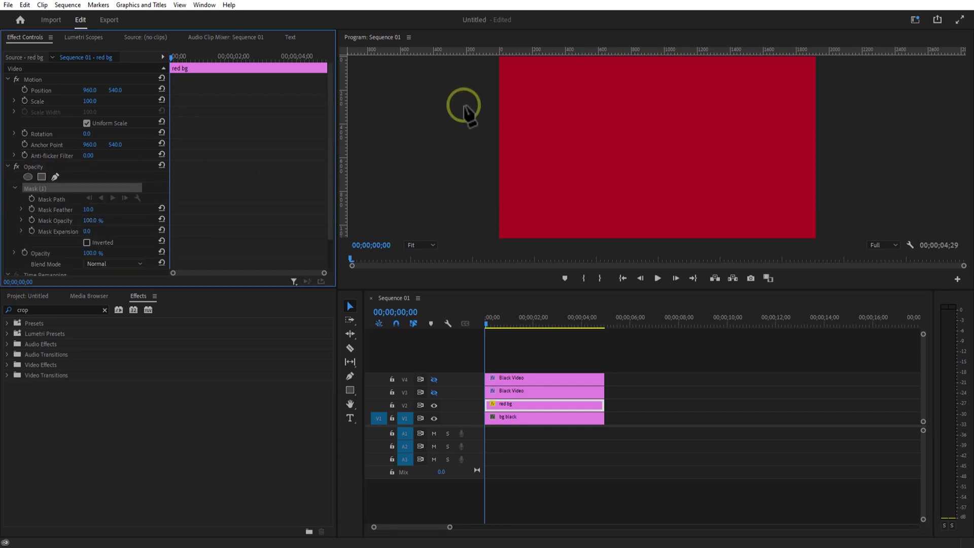
{"action": "left_click", "coordinate": [456, 94]}
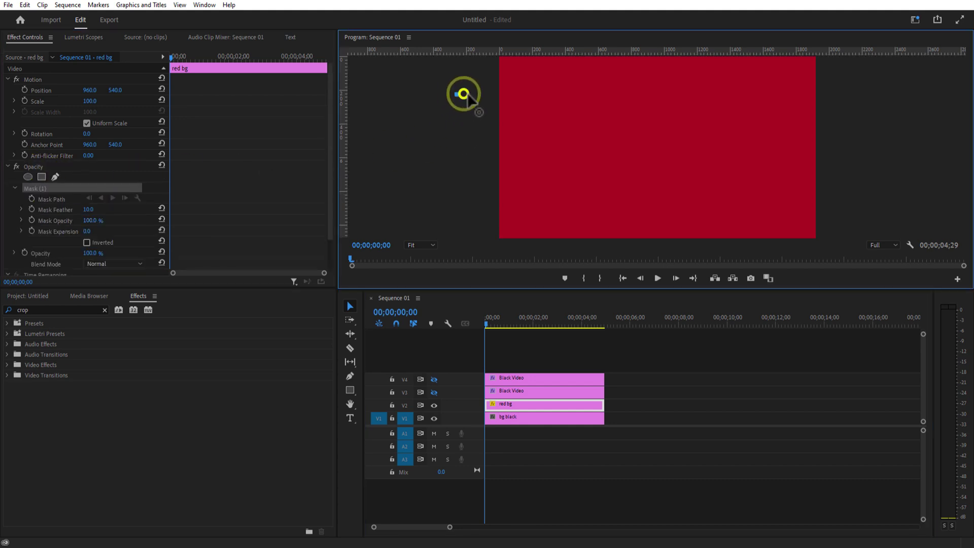
{"action": "left_click_drag", "start_coordinate": [565, 105], "coordinate": [680, 133]}
{"action": "left_click_drag", "start_coordinate": [766, 95], "coordinate": [787, 98]}
{"action": "left_click_drag", "start_coordinate": [885, 156], "coordinate": [922, 154]}
{"action": "left_click", "coordinate": [929, 236]}
{"action": "left_click", "coordinate": [463, 245]}
{"action": "left_click", "coordinate": [419, 189]}
{"action": "left_click", "coordinate": [423, 137]}
{"action": "left_click", "coordinate": [456, 94]}
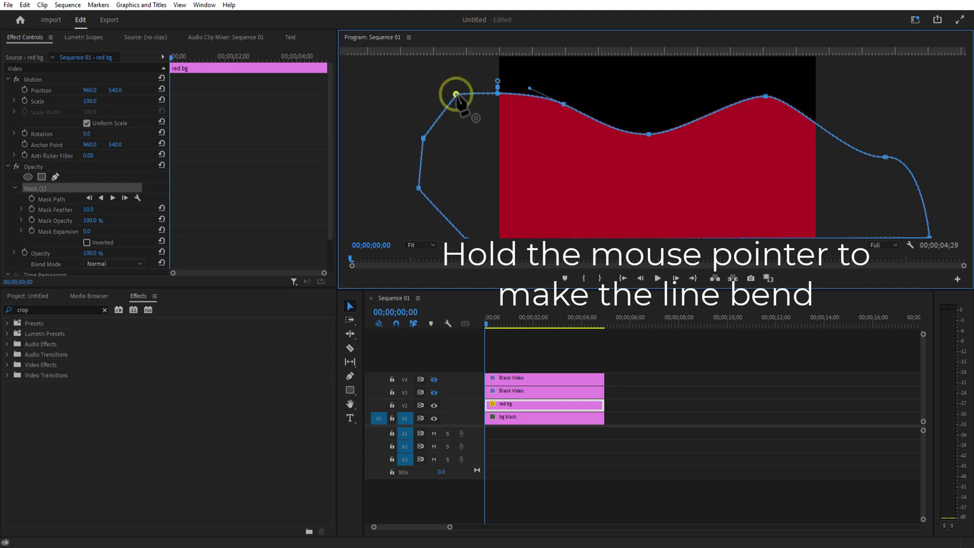
- Enable Position keyframing on the red bg clip at the sequence start and set its vertical position to 1254
{"action": "left_click", "coordinate": [511, 405]}
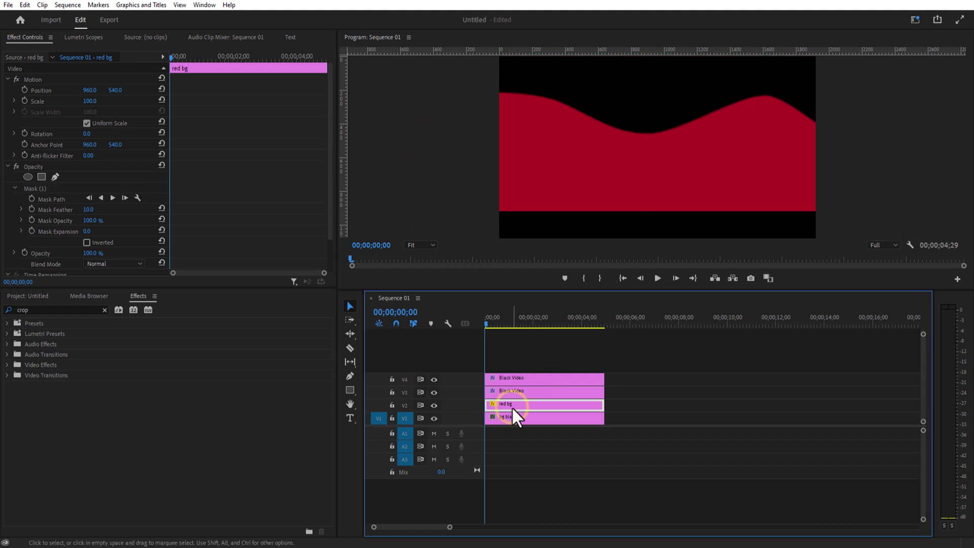
{"action": "left_click", "coordinate": [25, 89]}
{"action": "left_click_drag", "start_coordinate": [116, 90], "coordinate": [157, 115]}
- Add a Position keyframe to the red bg clip at 00;00;00;15 with a vertical position of about 285
{"action": "left_click_drag", "start_coordinate": [449, 526], "coordinate": [400, 527]}
{"action": "left_click_drag", "start_coordinate": [488, 324], "coordinate": [561, 336]}
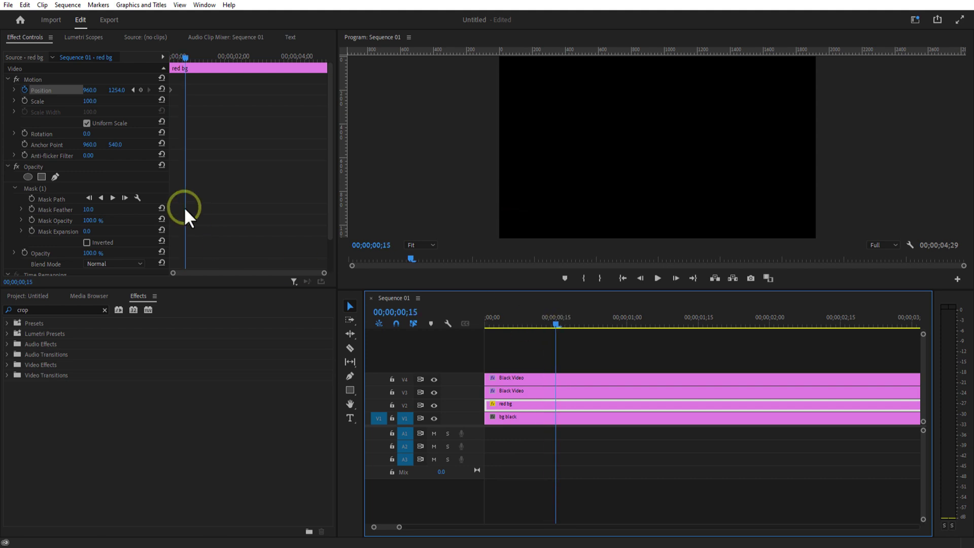
{"action": "left_click_drag", "start_coordinate": [114, 86], "coordinate": [92, 82]}
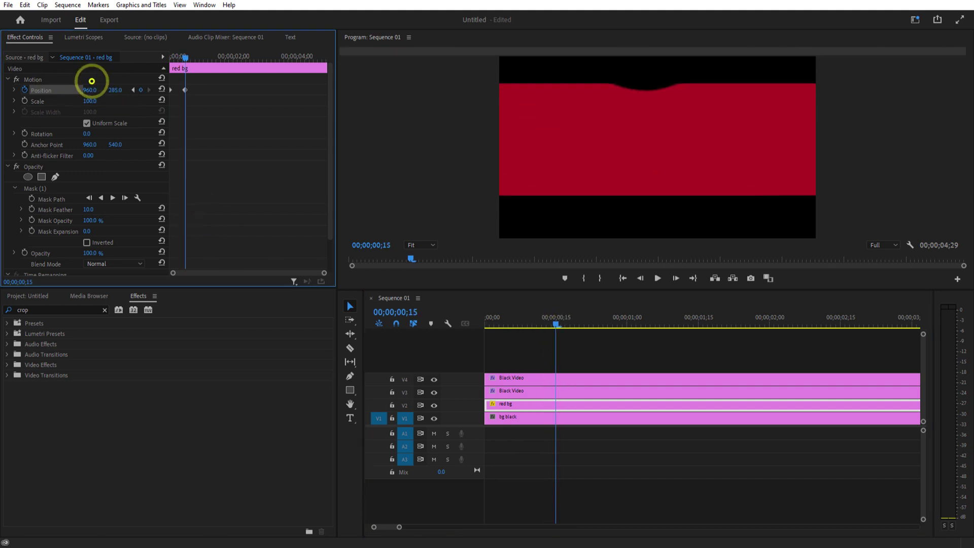
- Set the V3 Black Video clip's Crop Top to 80% to thicken the lower bar
{"action": "scroll", "coordinate": [514, 305], "scroll_direction": "down", "scroll_amount": 3}
{"action": "left_click", "coordinate": [517, 391]}
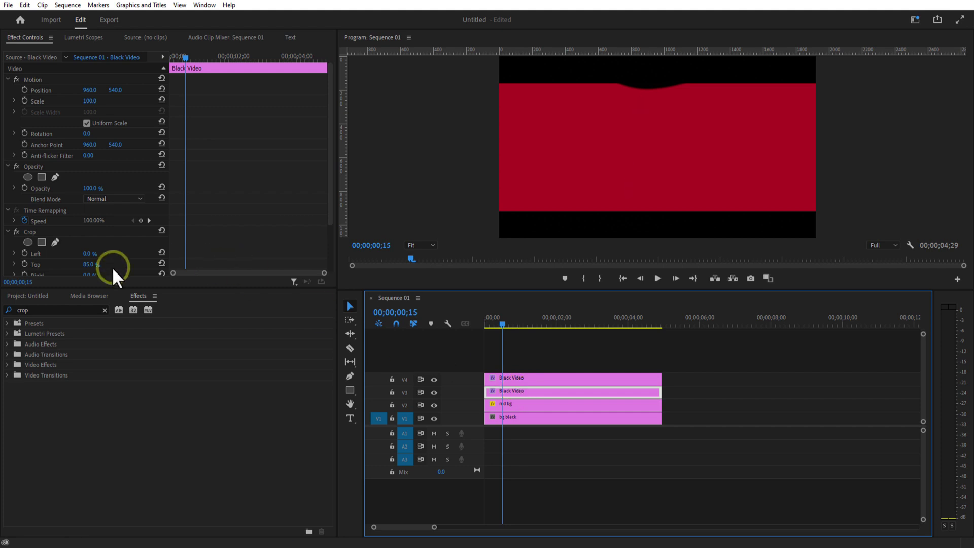
{"action": "left_click", "coordinate": [88, 265]}
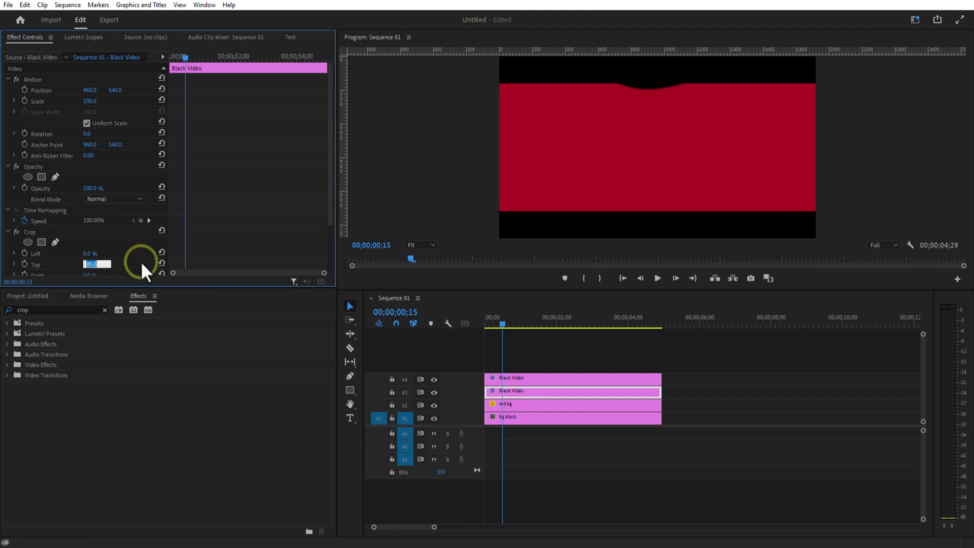
{"action": "type", "text": "80"}
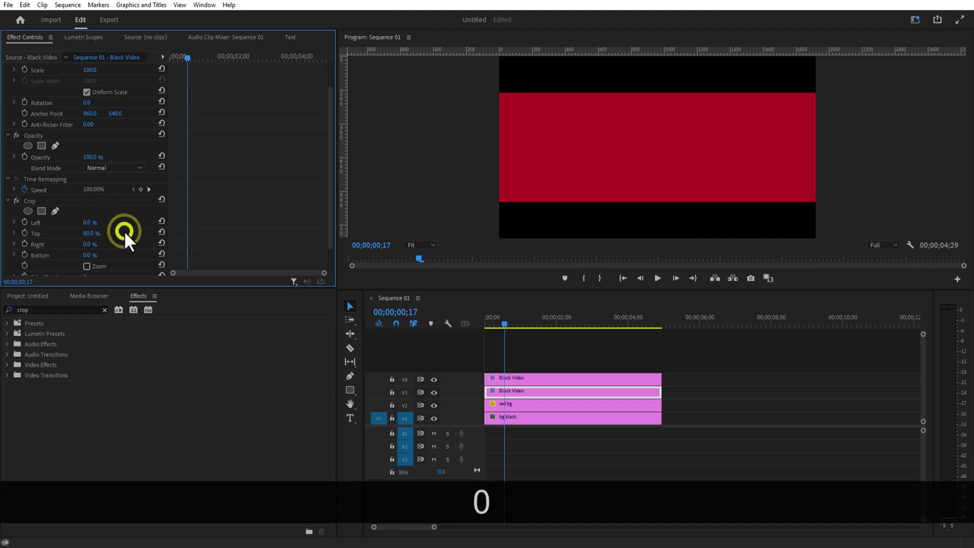
{"action": "left_click", "coordinate": [491, 325]}
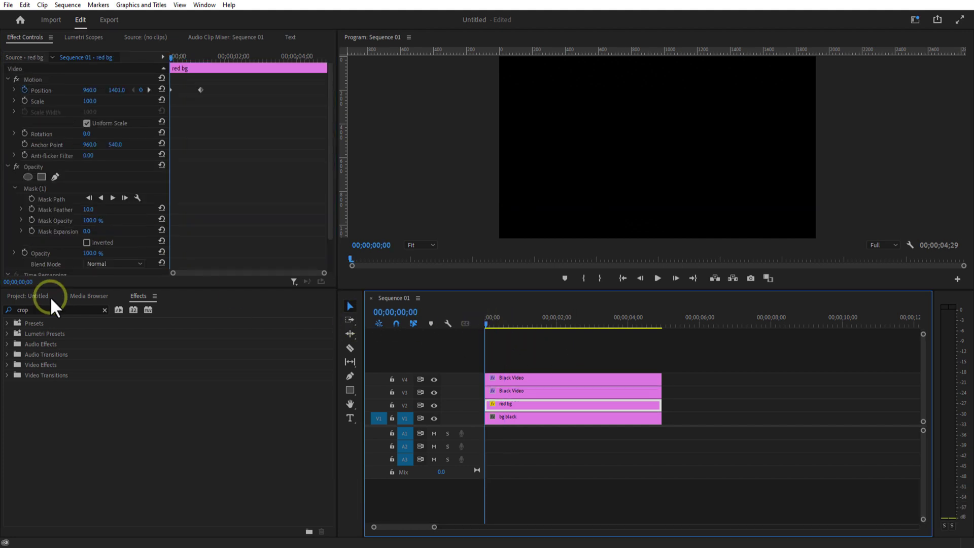
- Import Coca-Cola_logo_white.png into the project and rename it "cococola text white"
{"action": "left_click", "coordinate": [49, 296]}
{"action": "right_click", "coordinate": [89, 464]}
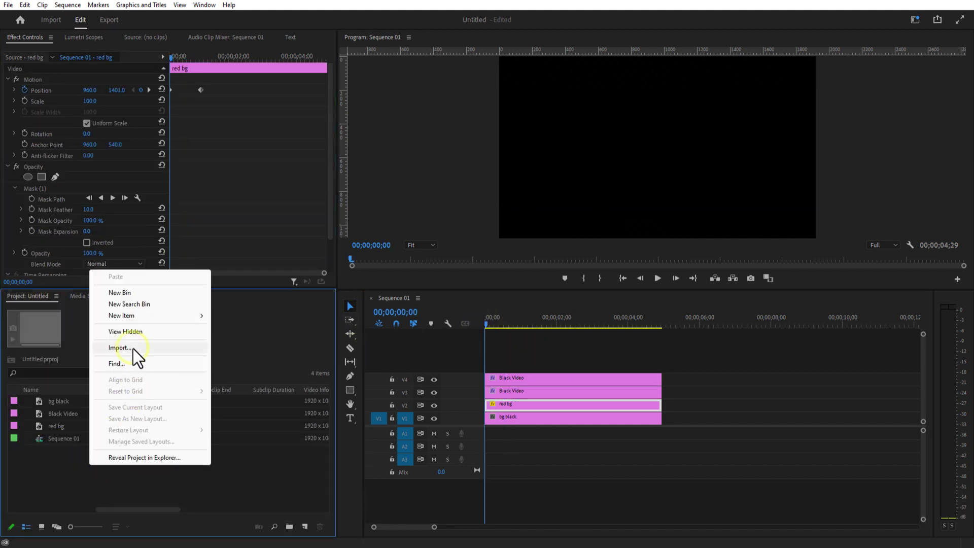
{"action": "left_click", "coordinate": [120, 348]}
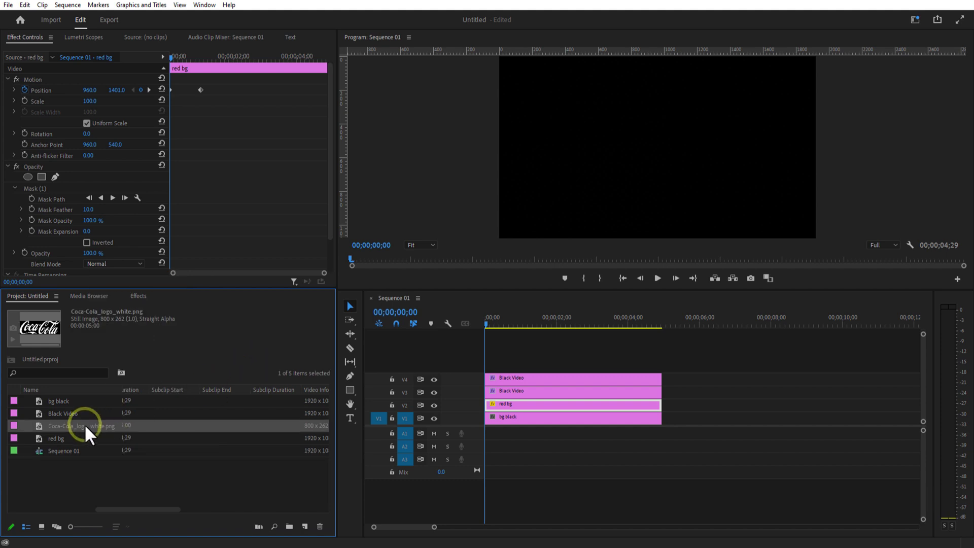
{"action": "right_click", "coordinate": [84, 424]}
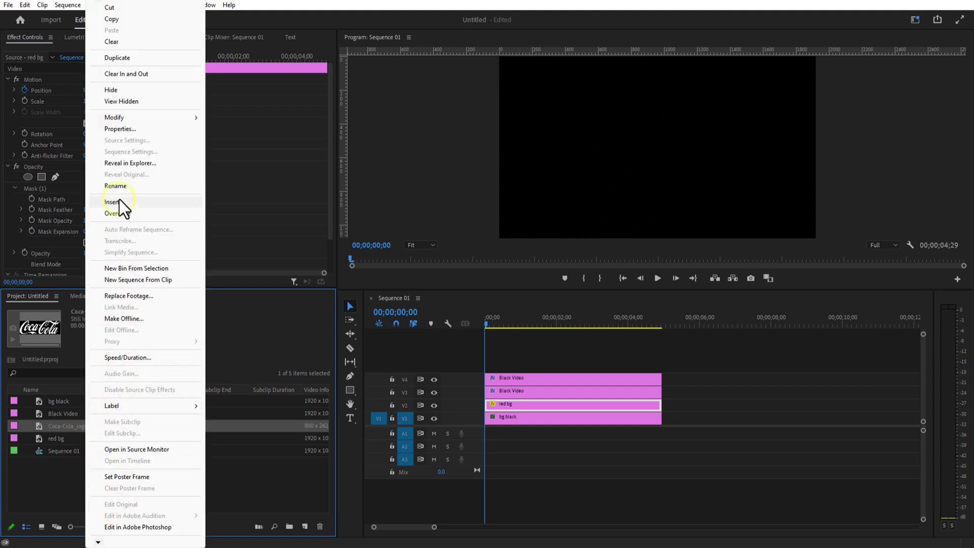
{"action": "left_click", "coordinate": [116, 186]}
{"action": "type", "text": "cococola text white"}
{"action": "key", "text": "Return"}
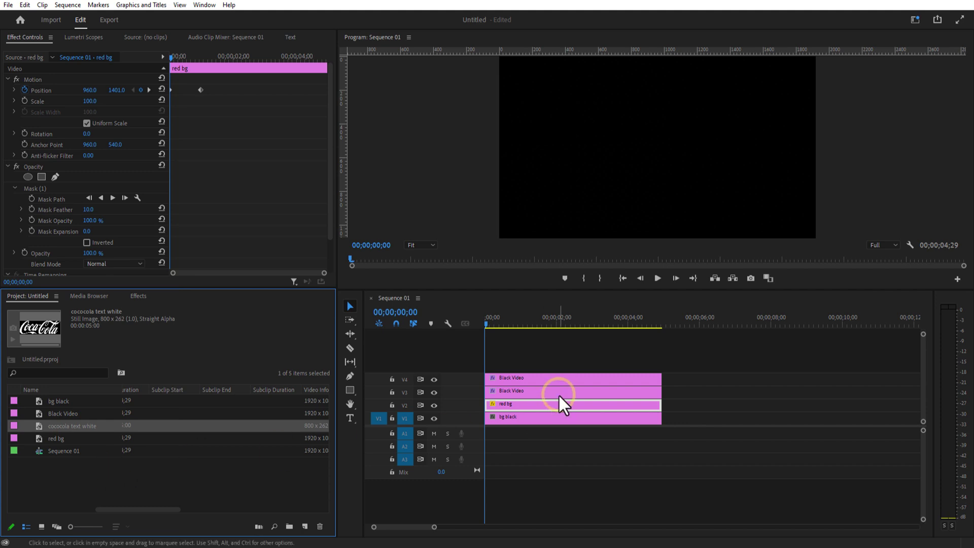
- Nest the two Black Video clips on V3 and V4 into a sequence named "black bars"
{"action": "left_click_drag", "start_coordinate": [524, 369], "coordinate": [542, 390]}
{"action": "right_click", "coordinate": [538, 381]}
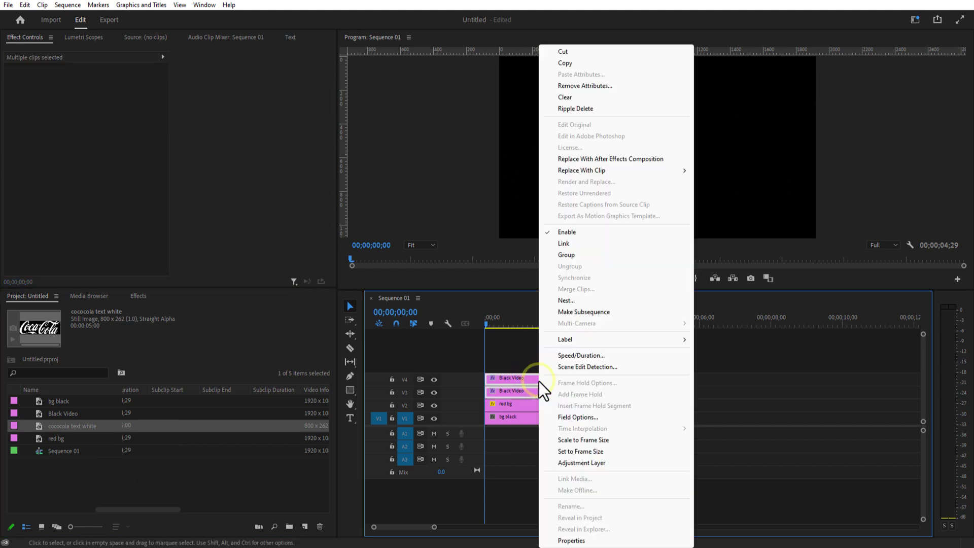
{"action": "left_click", "coordinate": [570, 299]}
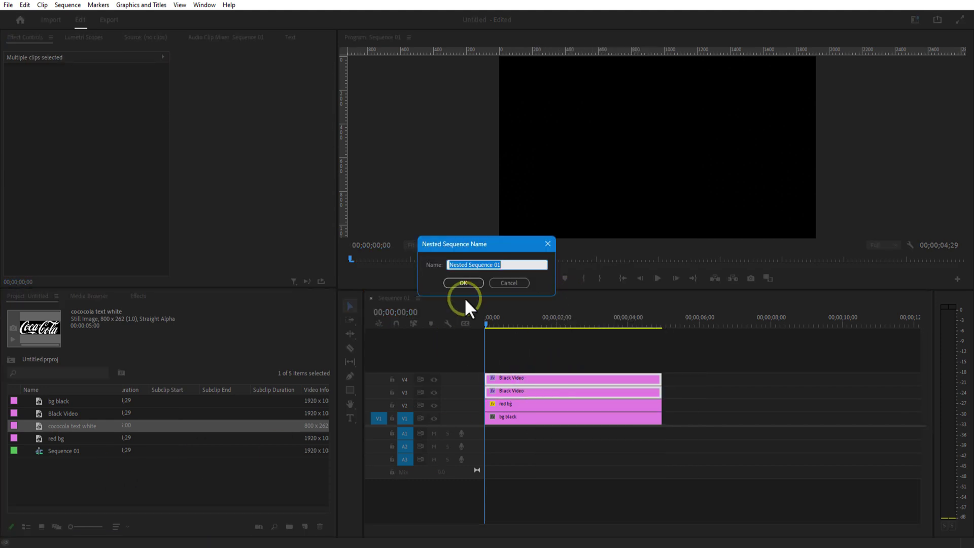
{"action": "type", "text": "black bars"}
{"action": "key", "text": "Return"}
- Move the black bars nest to V4 and place cococola text white on V3 at the sequence start
{"action": "left_click_drag", "start_coordinate": [525, 388], "coordinate": [524, 375]}
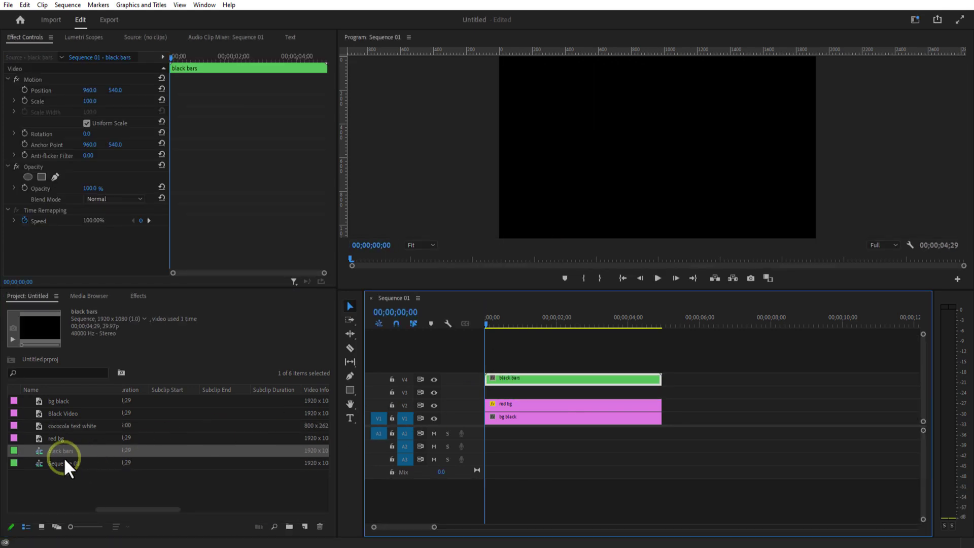
{"action": "left_click", "coordinate": [66, 439]}
{"action": "left_click_drag", "start_coordinate": [74, 428], "coordinate": [483, 398]}
- Import the outlined logo image pngegg.png into the project and rename it "cococola stroke text"
{"action": "right_click", "coordinate": [108, 482]}
{"action": "left_click", "coordinate": [146, 364]}
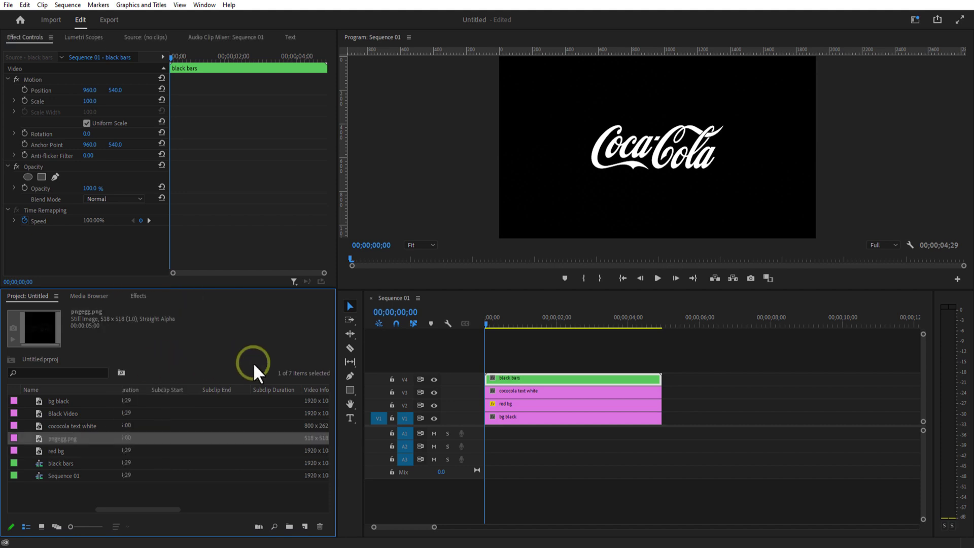
{"action": "right_click", "coordinate": [63, 438]}
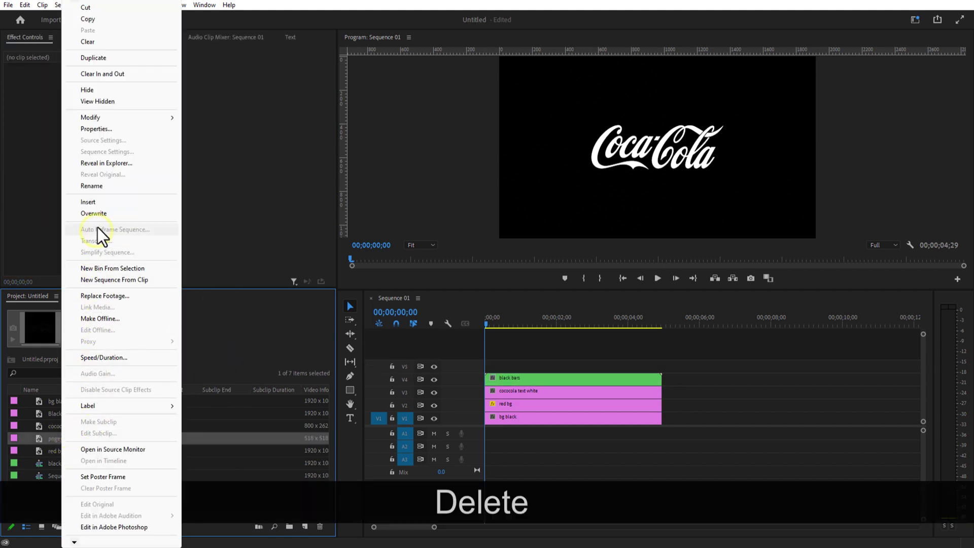
{"action": "left_click", "coordinate": [81, 188]}
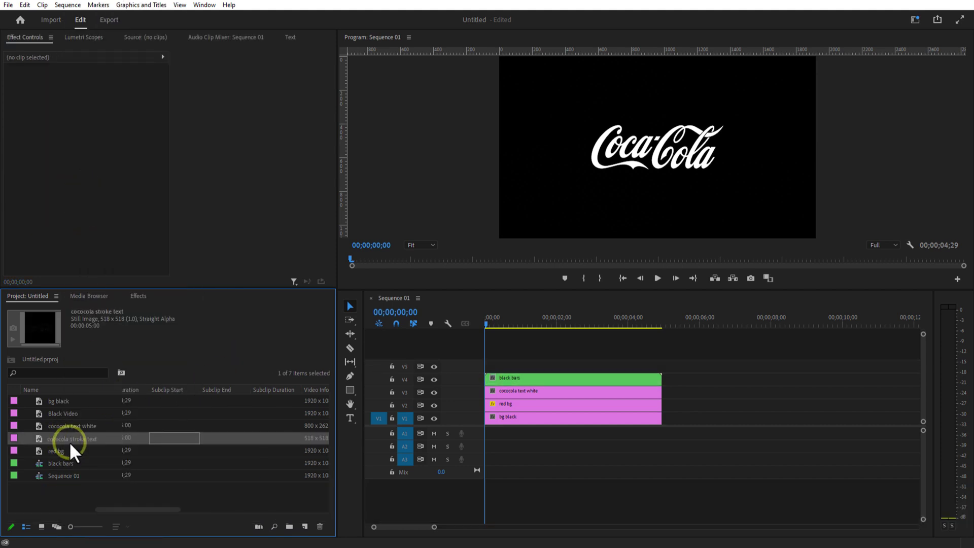
{"action": "left_click", "coordinate": [74, 438]}
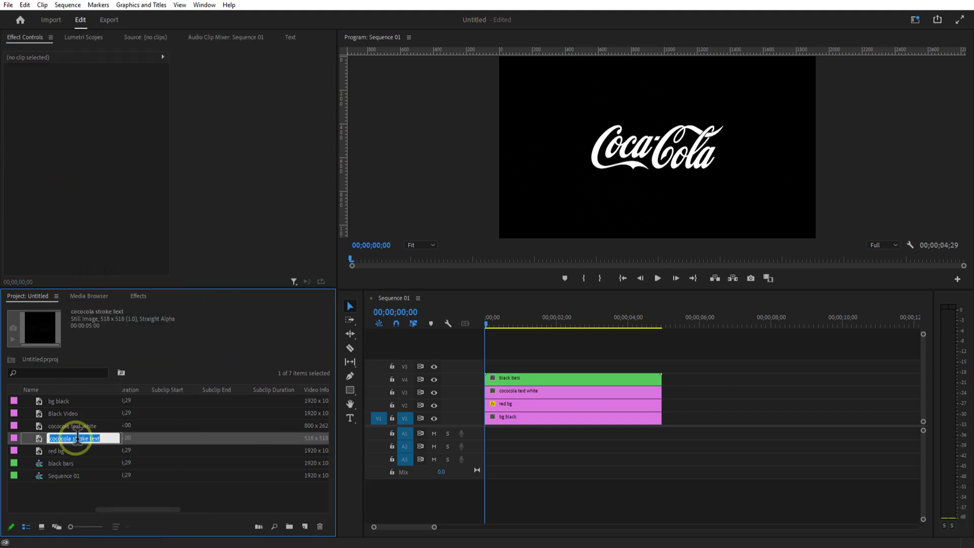
{"action": "left_click", "coordinate": [168, 440]}
- Move the black bars nest to V5 and place cococola stroke text on V4 at the sequence start
{"action": "left_click_drag", "start_coordinate": [571, 380], "coordinate": [453, 392]}
{"action": "mouse_move", "coordinate": [113, 439]}
{"action": "left_mouse_down"}
{"action": "mouse_move", "coordinate": [96, 454]}
{"action": "mouse_move", "coordinate": [535, 490]}
{"action": "mouse_move", "coordinate": [553, 386]}
{"action": "mouse_move", "coordinate": [485, 381]}
{"action": "left_mouse_up"}
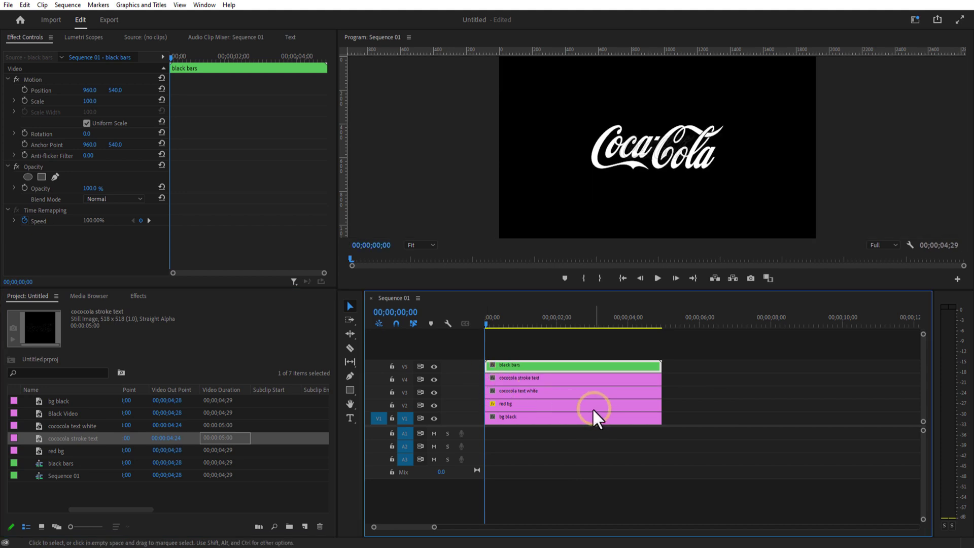
- Hide the V3 track and scale the cococola stroke text clip to 175
{"action": "left_click", "coordinate": [434, 391]}
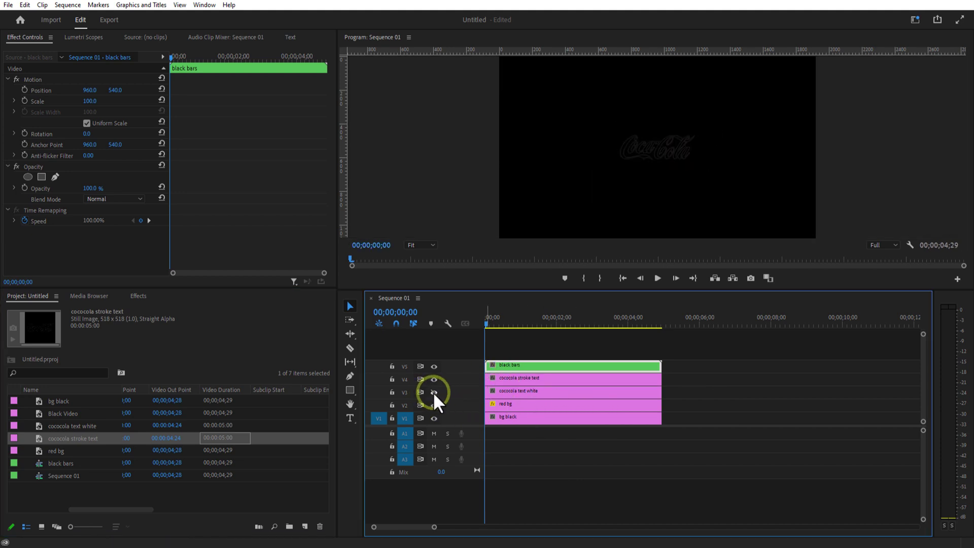
{"action": "left_click", "coordinate": [520, 378]}
{"action": "mouse_move", "coordinate": [102, 101]}
{"action": "left_mouse_down"}
{"action": "mouse_move", "coordinate": [92, 99]}
{"action": "mouse_move", "coordinate": [156, 102]}
{"action": "left_mouse_up"}
- Find the Tint video effect and apply it to the cococola stroke text clip on V4
{"action": "left_click", "coordinate": [124, 299]}
{"action": "left_click", "coordinate": [65, 309]}
{"action": "type", "text": "tint"}
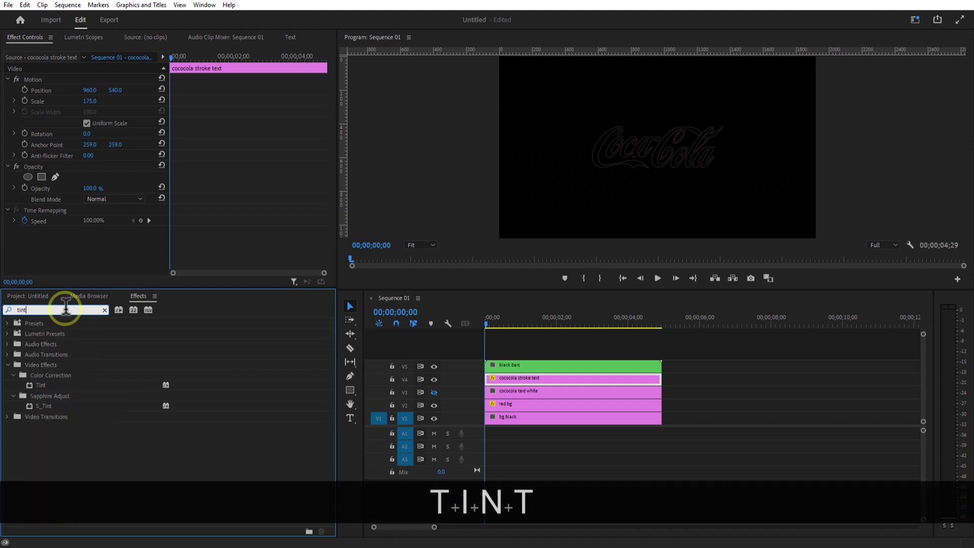
{"action": "left_click", "coordinate": [51, 387]}
{"action": "mouse_move", "coordinate": [51, 391]}
{"action": "left_mouse_down"}
{"action": "mouse_move", "coordinate": [505, 405]}
{"action": "mouse_move", "coordinate": [514, 378]}
{"action": "left_mouse_up"}
- Set the Tint effect's Map Black To colour to white and the stroke text clip's Scale to 179
{"action": "left_click", "coordinate": [89, 253]}
{"action": "left_click", "coordinate": [378, 331]}
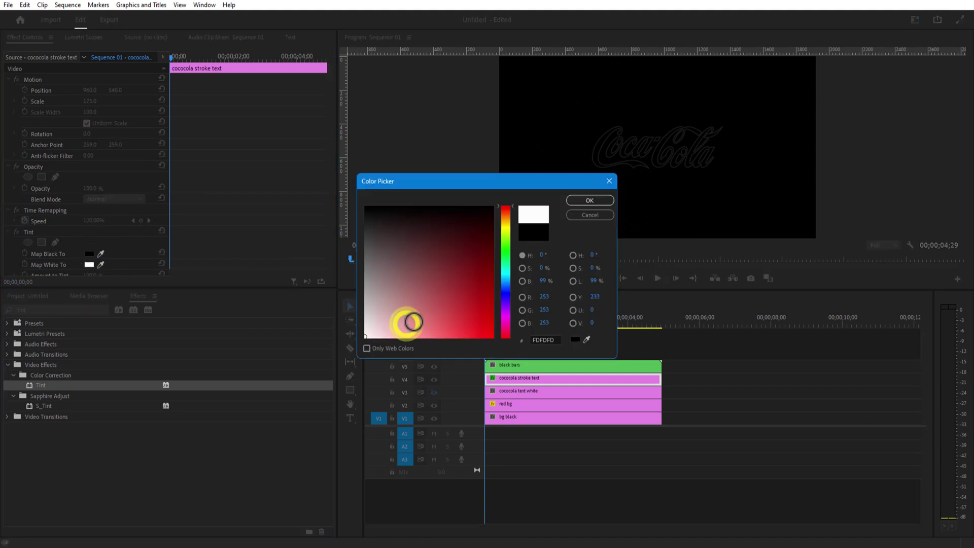
{"action": "left_click", "coordinate": [589, 200]}
{"action": "left_click", "coordinate": [503, 378]}
{"action": "left_click", "coordinate": [434, 392]}
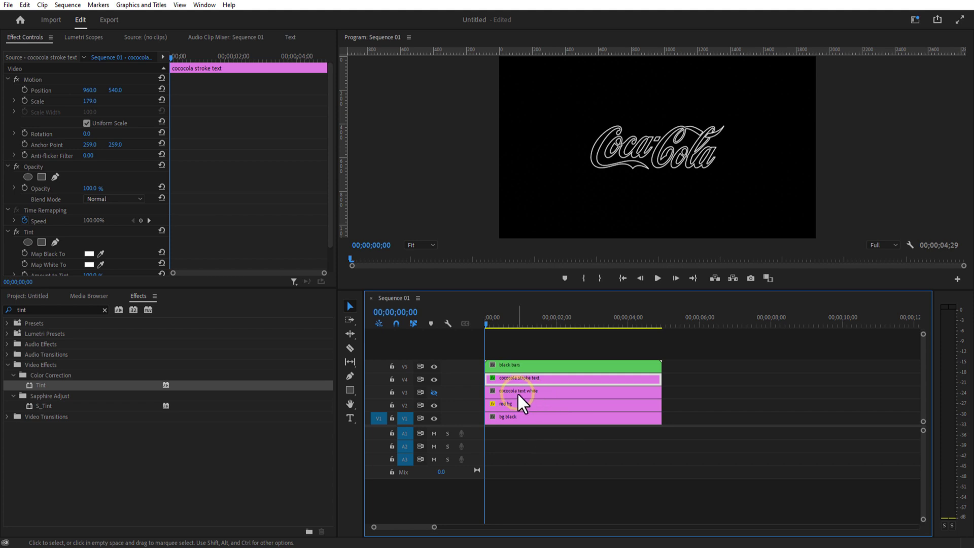
- Swap the two logo clips so cococola text white sits on V4 and cococola stroke text on V3
{"action": "left_click_drag", "start_coordinate": [517, 391], "coordinate": [690, 396]}
{"action": "left_click_drag", "start_coordinate": [547, 379], "coordinate": [558, 391]}
{"action": "left_click_drag", "start_coordinate": [676, 391], "coordinate": [499, 380]}
{"action": "left_click", "coordinate": [551, 444]}
- Give the clips distinct label colours: pink for red bg, brown for bg black, and blue for cococola stroke text
{"action": "left_click", "coordinate": [510, 403]}
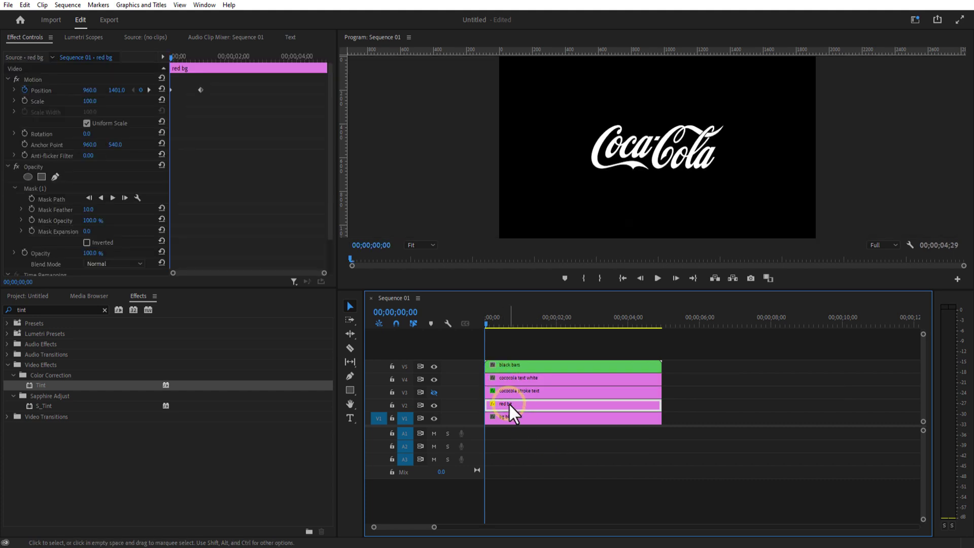
{"action": "right_click", "coordinate": [510, 404]}
{"action": "mouse_move", "coordinate": [545, 322]}
{"action": "left_click", "coordinate": [681, 409]}
{"action": "right_click", "coordinate": [517, 417]}
{"action": "left_click", "coordinate": [689, 500]}
{"action": "left_click", "coordinate": [514, 391]}
{"action": "right_click", "coordinate": [514, 391]}
{"action": "left_click", "coordinate": [685, 350]}
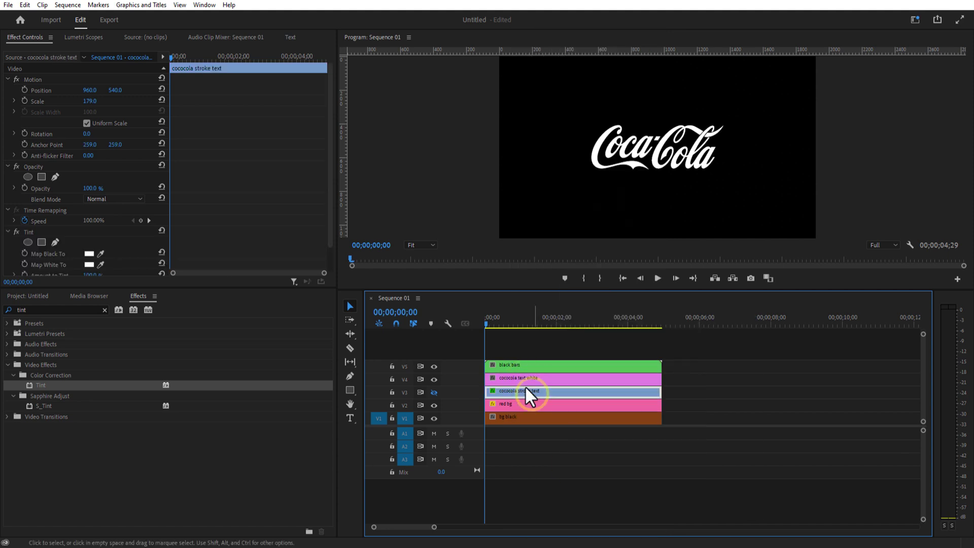
- Show the V3 track again and add a rectangular opacity mask to the cococola text white clip
{"action": "mouse_move", "coordinate": [483, 322]}
{"action": "left_mouse_down"}
{"action": "mouse_move", "coordinate": [498, 324]}
{"action": "mouse_move", "coordinate": [481, 321]}
{"action": "left_mouse_up"}
{"action": "left_click", "coordinate": [435, 392]}
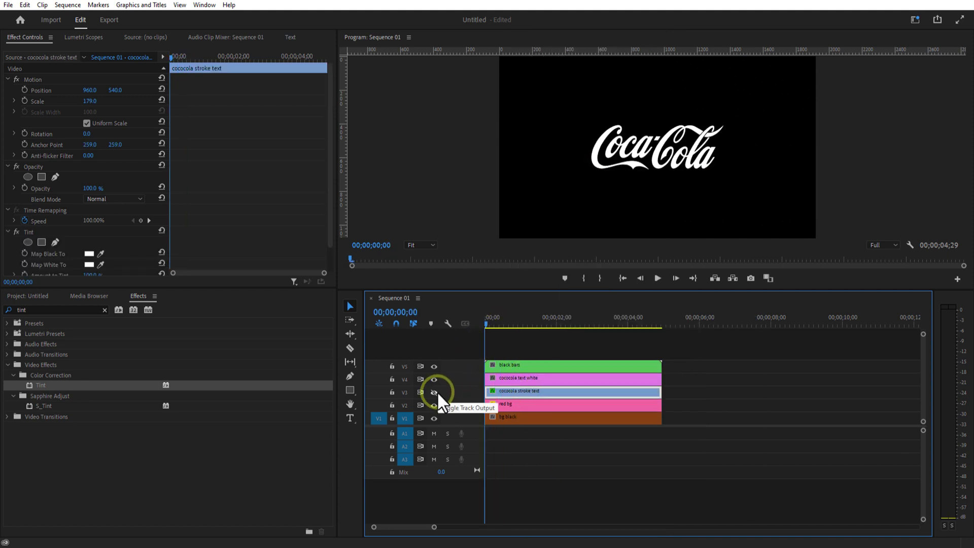
{"action": "left_click", "coordinate": [537, 378]}
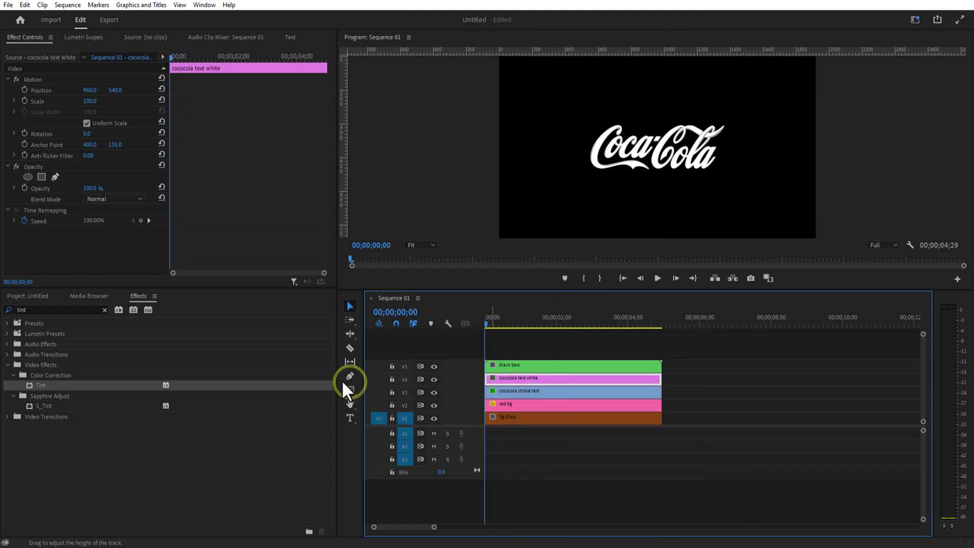
{"action": "left_click", "coordinate": [41, 177]}
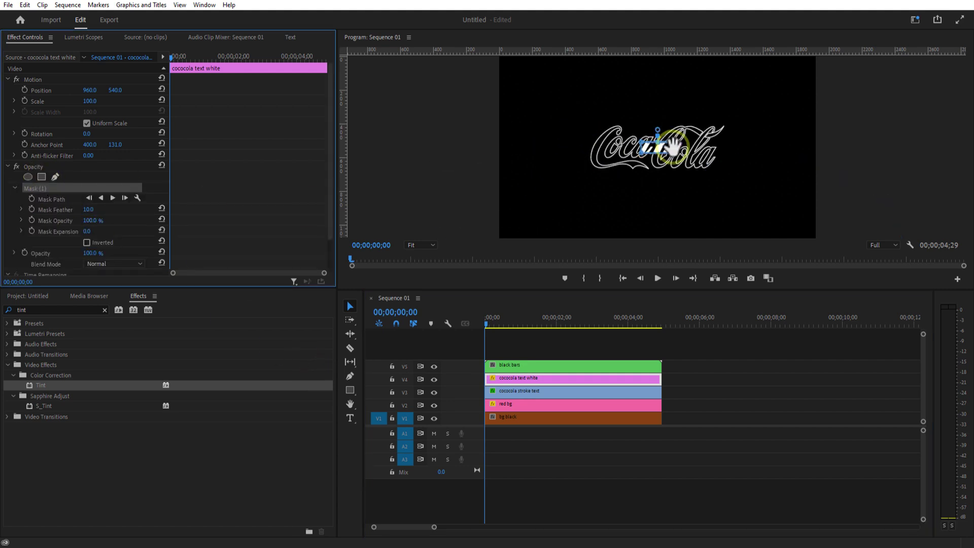
- Pull the four mask corners outward until the mask surrounds the whole Coca-Cola logo
{"action": "left_click_drag", "start_coordinate": [641, 143], "coordinate": [592, 114]}
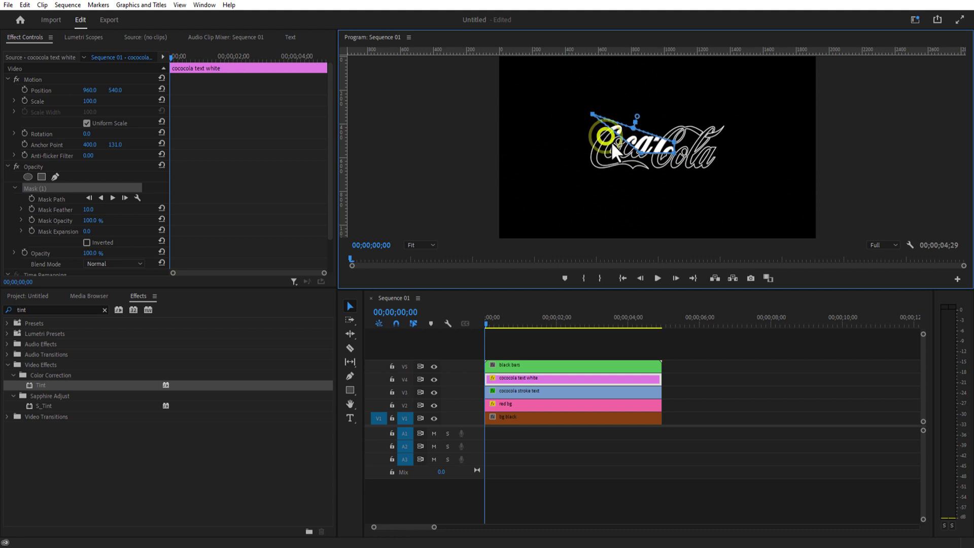
{"action": "left_click_drag", "start_coordinate": [646, 156], "coordinate": [580, 173]}
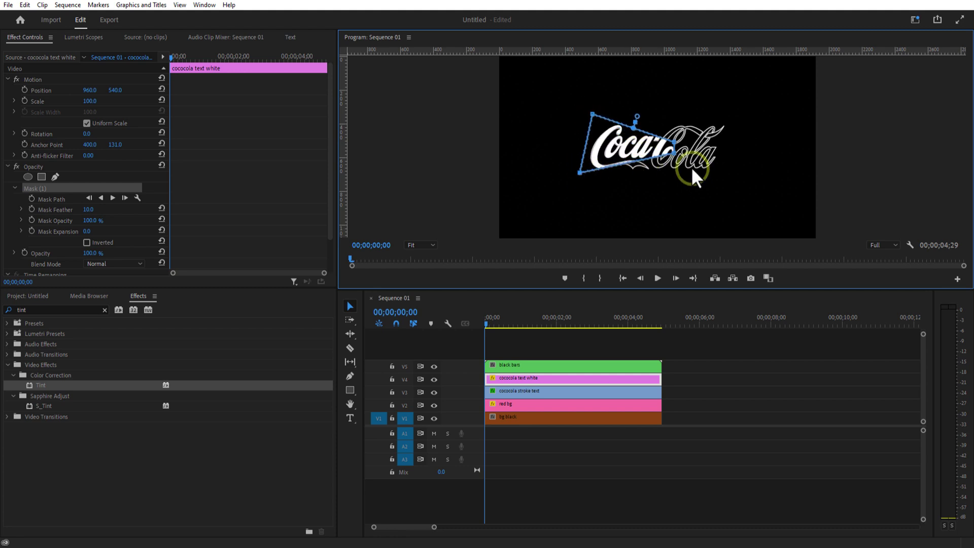
{"action": "left_click_drag", "start_coordinate": [675, 155], "coordinate": [734, 176]}
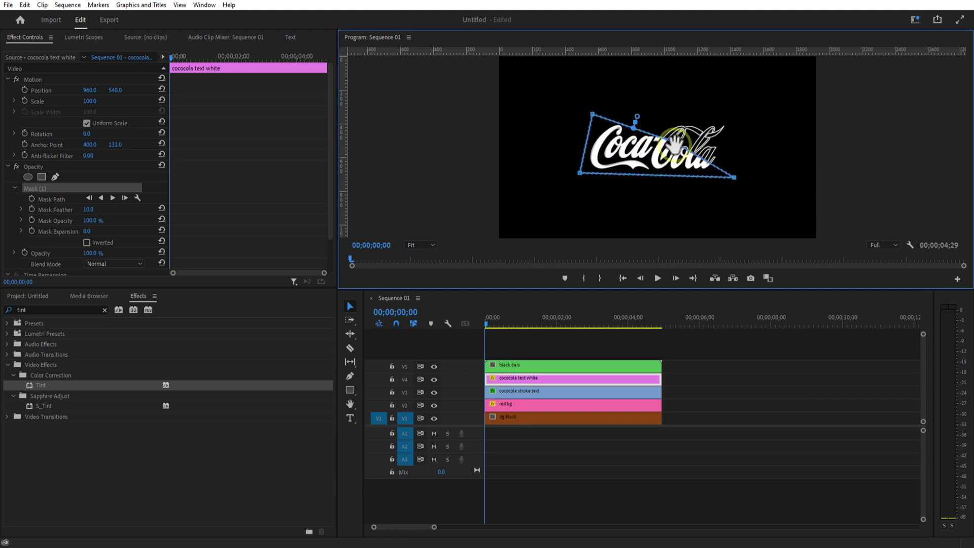
{"action": "left_click_drag", "start_coordinate": [673, 143], "coordinate": [734, 115]}
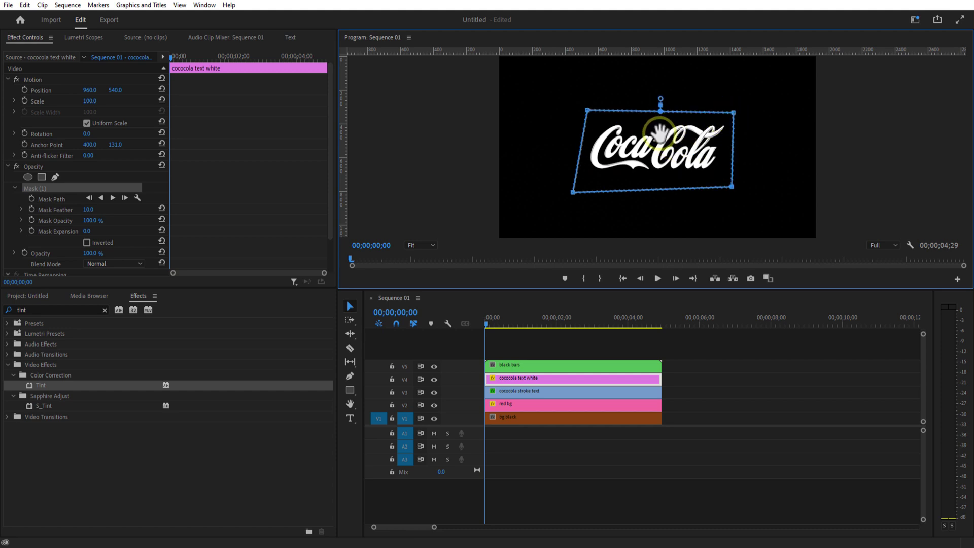
- Move the mask just below the logo and enable Mask Path keyframing at the sequence start
{"action": "left_click_drag", "start_coordinate": [659, 131], "coordinate": [660, 196]}
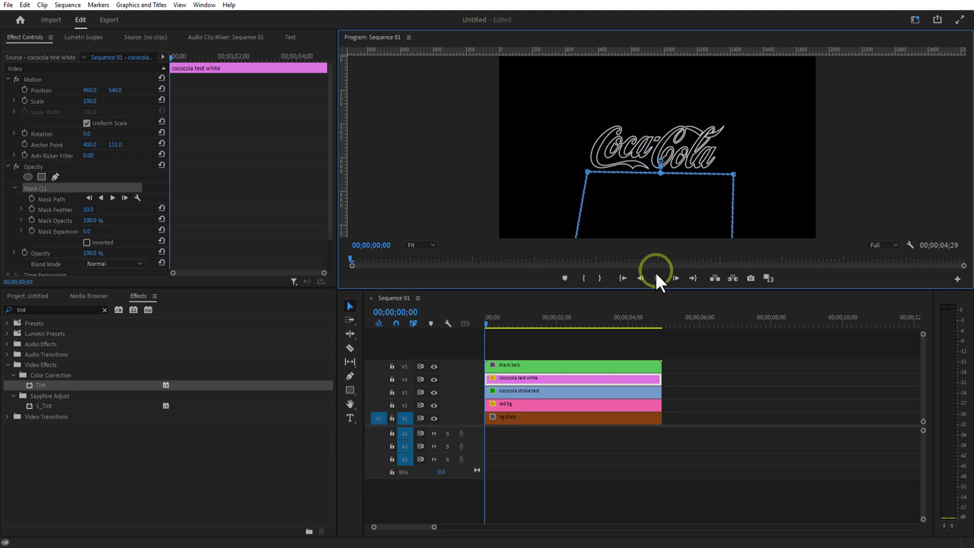
{"action": "left_click", "coordinate": [32, 199]}
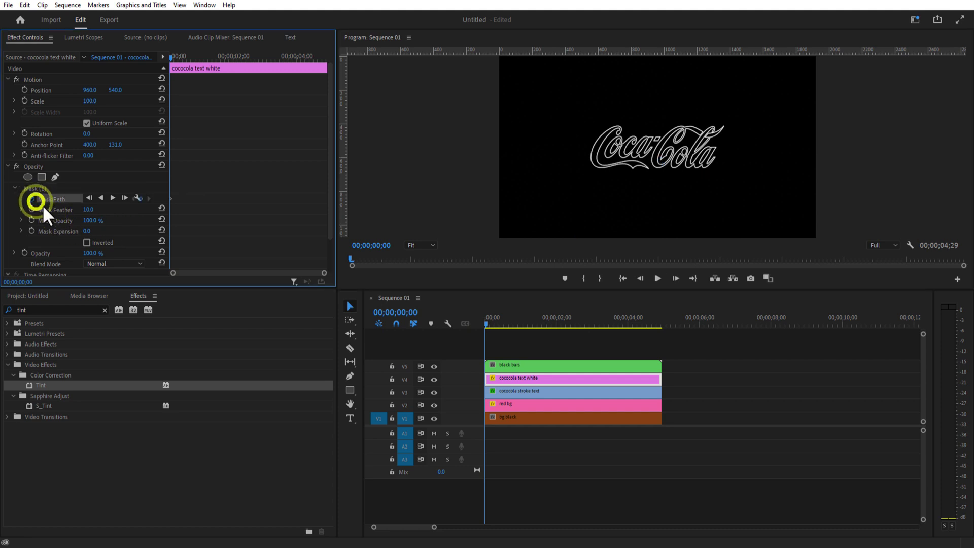
- At 00;00;00;14, add points to the cococola text white mask's upper edge and reshape it to follow the red wave at the logo's lower left
{"action": "left_click", "coordinate": [486, 321]}
{"action": "left_click_drag", "start_coordinate": [486, 321], "coordinate": [501, 321]}
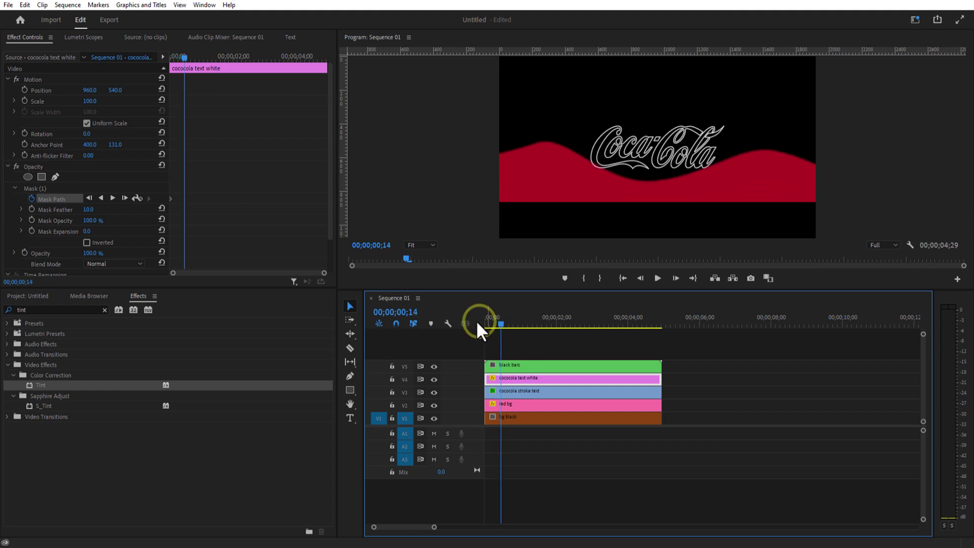
{"action": "left_click", "coordinate": [35, 188]}
{"action": "left_click", "coordinate": [587, 173]}
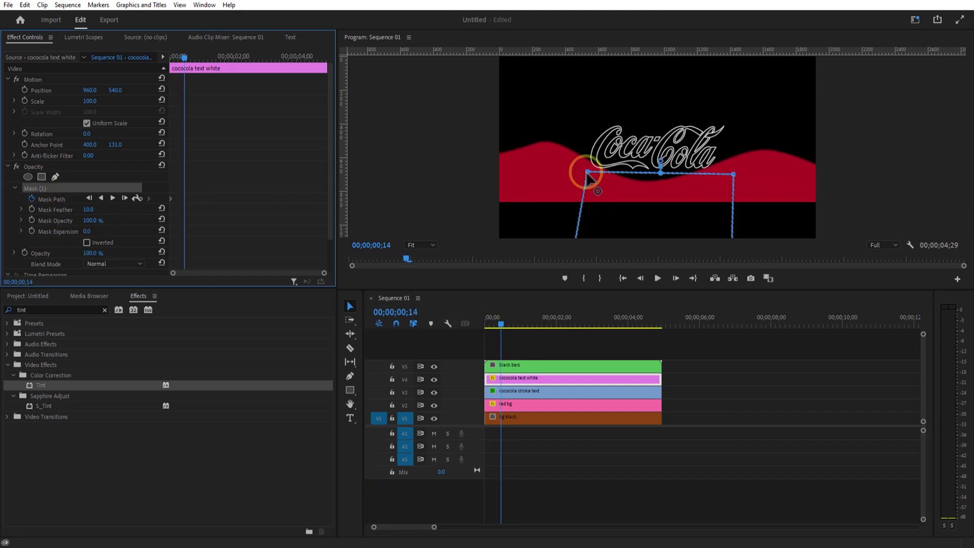
{"action": "left_click", "coordinate": [596, 172]}
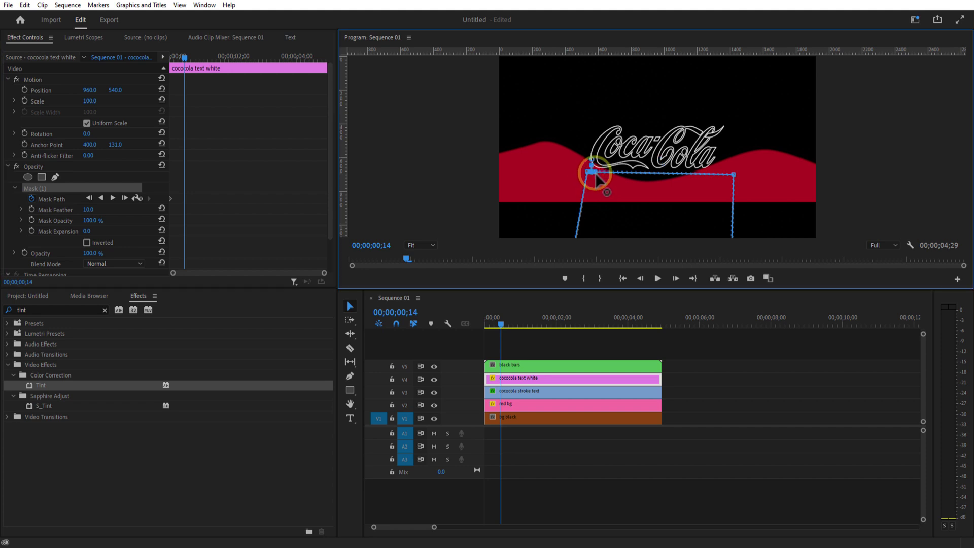
{"action": "left_click_drag", "start_coordinate": [595, 173], "coordinate": [615, 164]}
{"action": "left_click", "coordinate": [614, 163]}
{"action": "left_click_drag", "start_coordinate": [614, 167], "coordinate": [611, 171]}
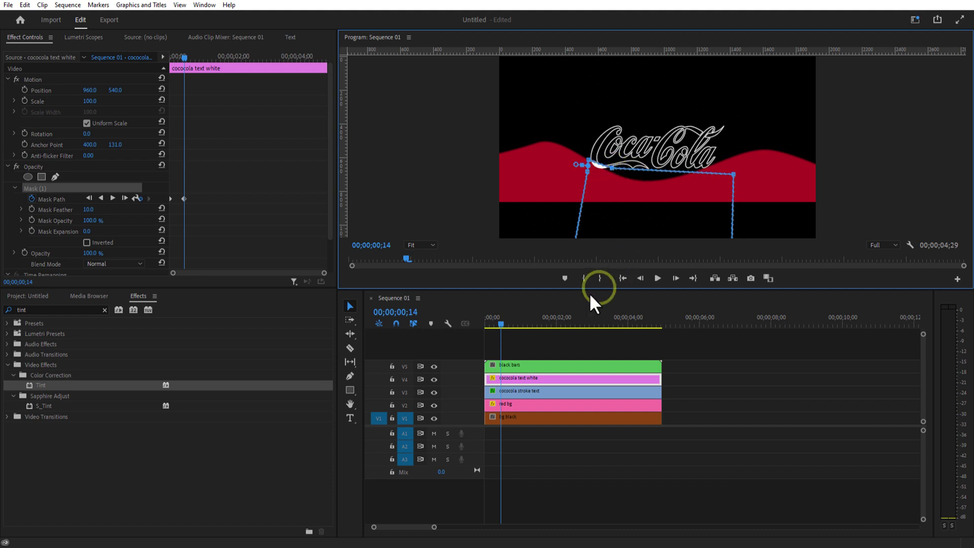
- From 00;00;00;15, advance frame by frame and reshape the mask to follow the rising wave until the whole logo is filled white
{"action": "left_click", "coordinate": [499, 320]}
{"action": "left_click_drag", "start_coordinate": [501, 321], "coordinate": [502, 321]}
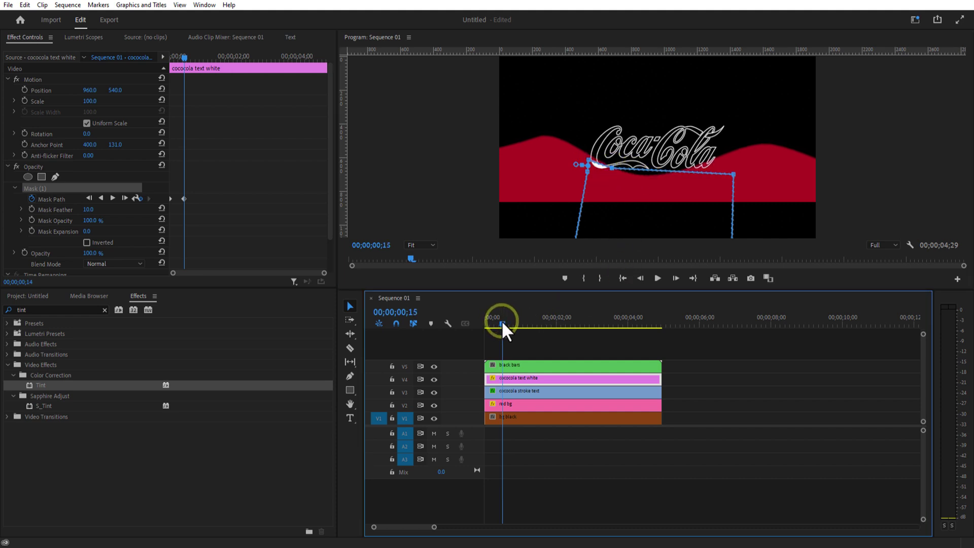
{"action": "left_click_drag", "start_coordinate": [589, 160], "coordinate": [590, 149]}
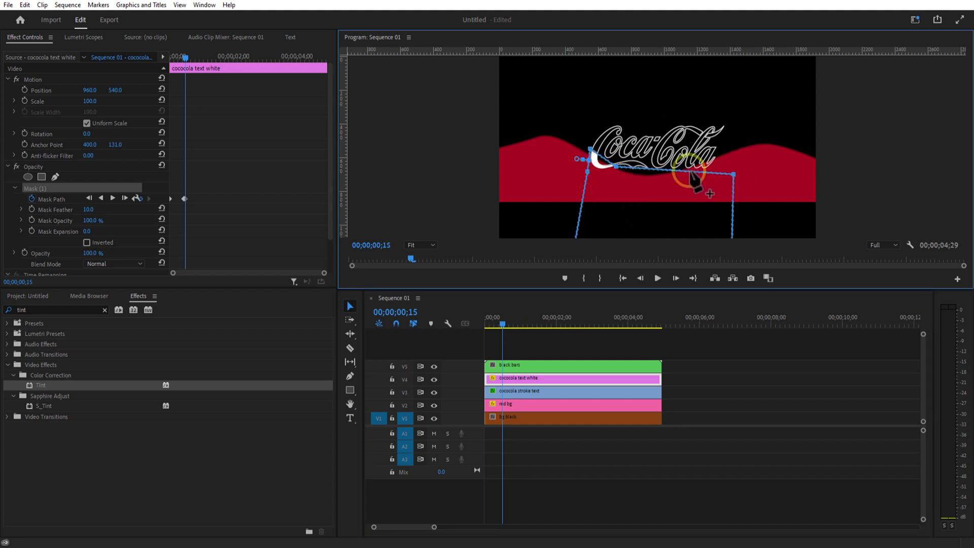
{"action": "key", "text": "Right"}
{"action": "left_click_drag", "start_coordinate": [697, 172], "coordinate": [647, 120]}
{"action": "key", "text": "Right"}
{"action": "key", "text": "Right"}
{"action": "key", "text": "Right"}
{"action": "key", "text": "Right"}
{"action": "key", "text": "Right"}
{"action": "key", "text": "Right"}
{"action": "key", "text": "Right"}
- Play back the white logo reveal from the start of the sequence
{"action": "left_click_drag", "start_coordinate": [512, 324], "coordinate": [477, 371]}
{"action": "left_click", "coordinate": [506, 429]}
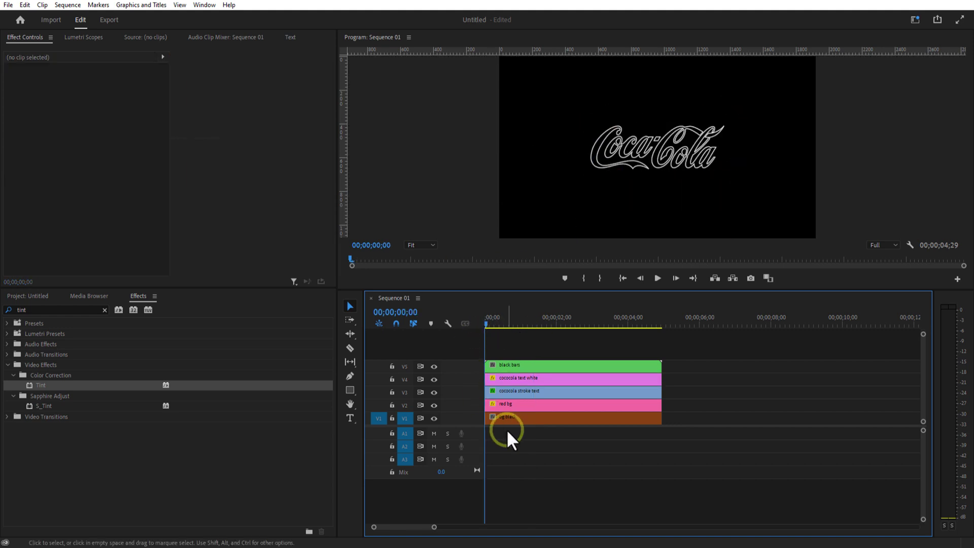
{"action": "left_click", "coordinate": [656, 277]}
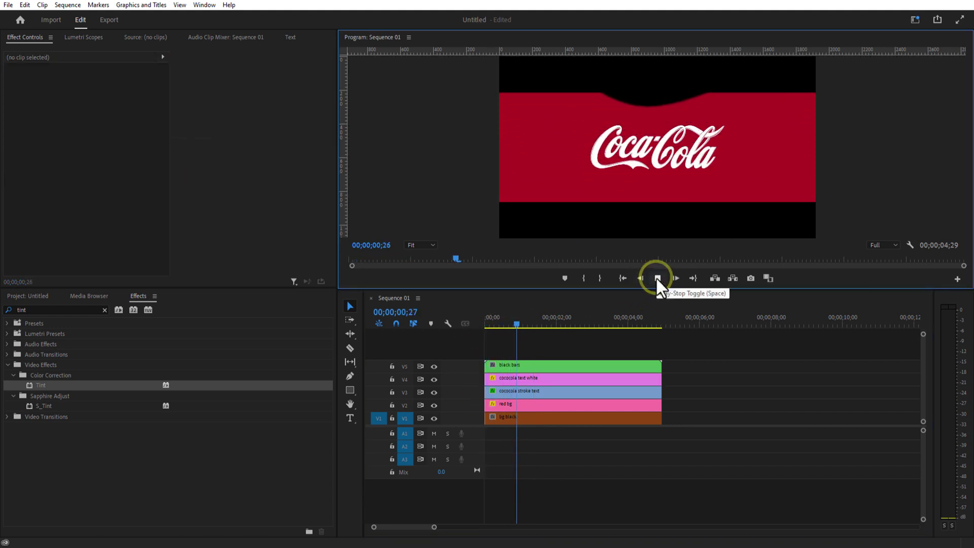
{"action": "left_click", "coordinate": [655, 276]}
{"action": "left_click_drag", "start_coordinate": [524, 325], "coordinate": [491, 324]}
{"action": "left_click", "coordinate": [499, 387]}
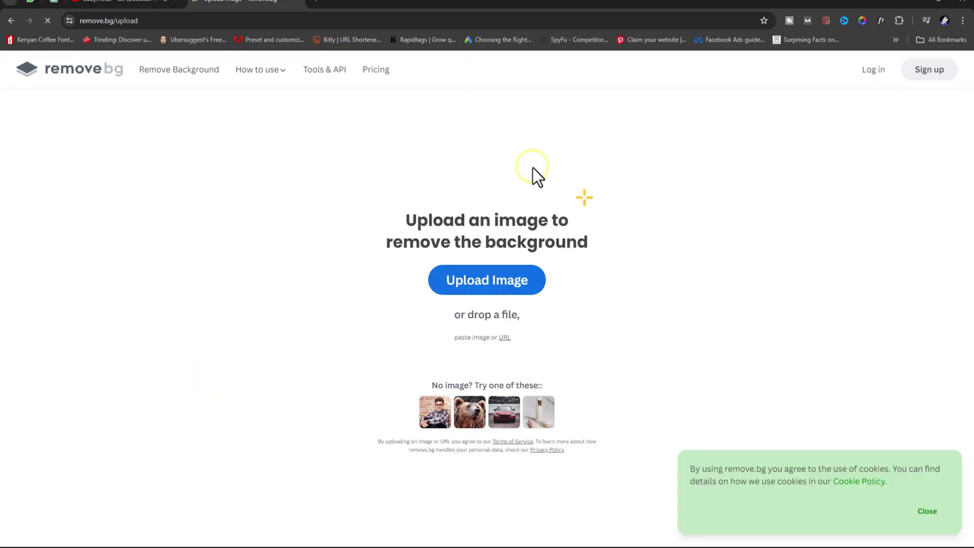
- Upload the wave image to remove.bg for background removal, and import wave line into the Premiere Pro project
{"action": "left_click", "coordinate": [495, 285]}
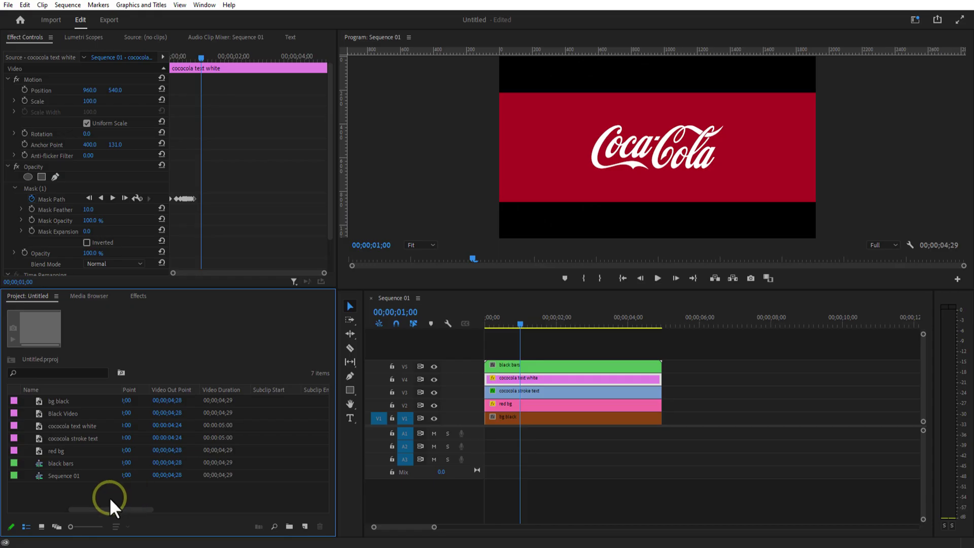
{"action": "right_click", "coordinate": [109, 497]}
{"action": "left_click", "coordinate": [152, 380]}
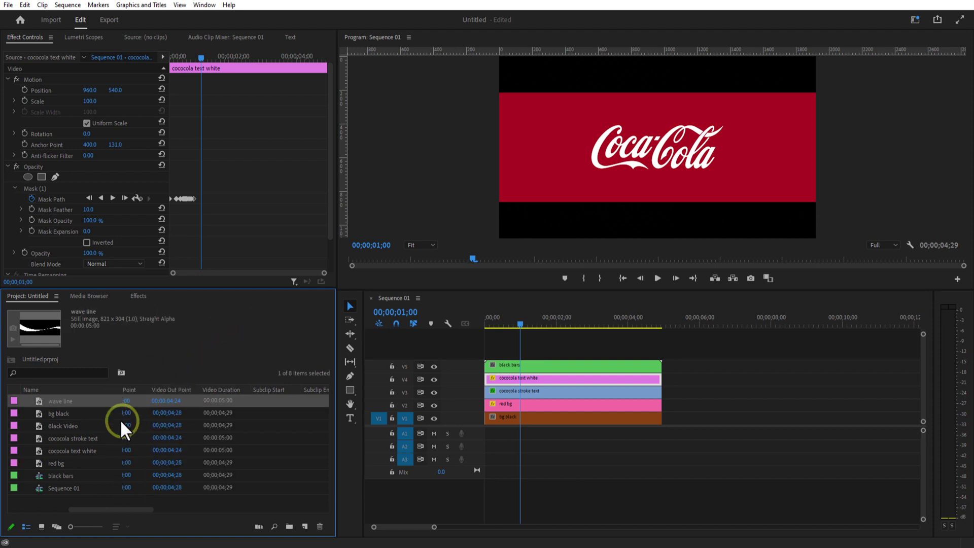
- Move the black bars clip up to V6 and place wave line on V5 at the sequence start
{"action": "left_click_drag", "start_coordinate": [513, 364], "coordinate": [512, 352]}
{"action": "left_click_drag", "start_coordinate": [52, 400], "coordinate": [534, 375]}
{"action": "left_click", "coordinate": [543, 367]}
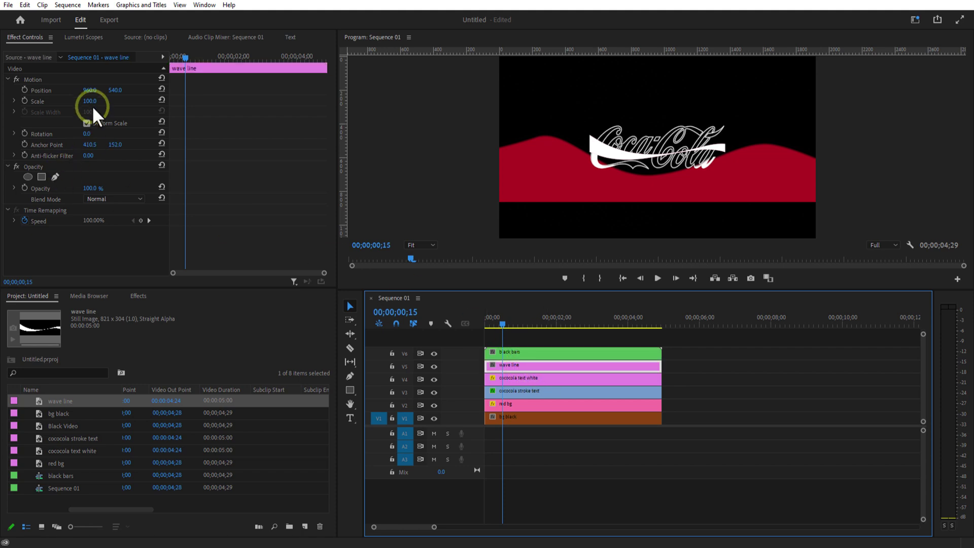
- Set wave line to scale 248 and position 960, 190, and shift the clip to start at 00;00;01;00
{"action": "left_click_drag", "start_coordinate": [88, 99], "coordinate": [164, 70]}
{"action": "left_click_drag", "start_coordinate": [494, 325], "coordinate": [546, 366]}
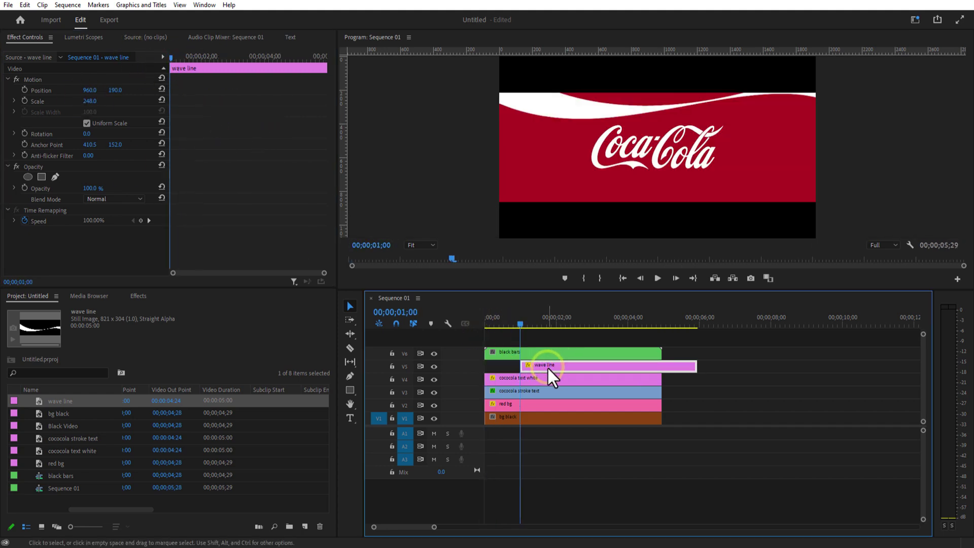
- Add a rectangular opacity mask to the wave line clip and shape it around only the wave's right end
{"action": "left_click", "coordinate": [40, 178]}
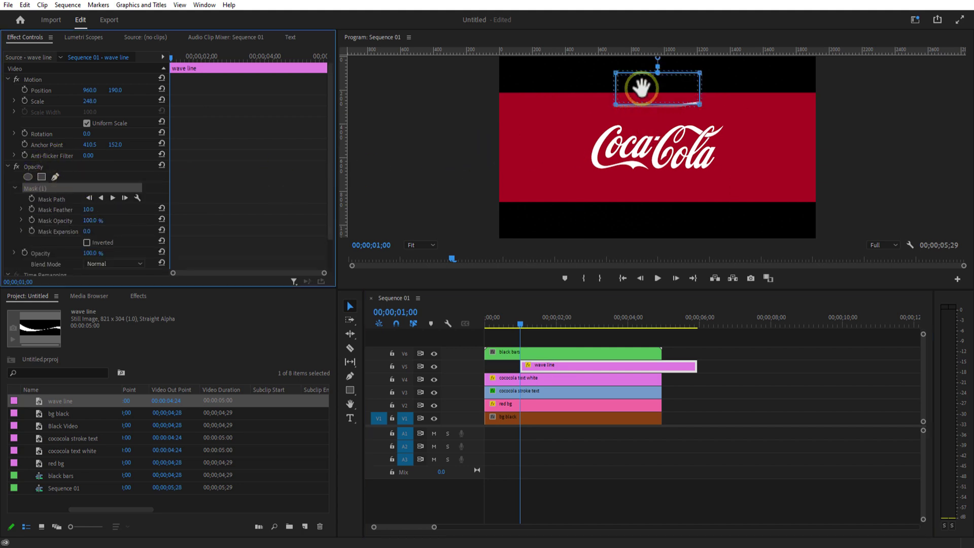
{"action": "left_click_drag", "start_coordinate": [615, 105], "coordinate": [615, 134]}
{"action": "left_click_drag", "start_coordinate": [620, 75], "coordinate": [610, 75]}
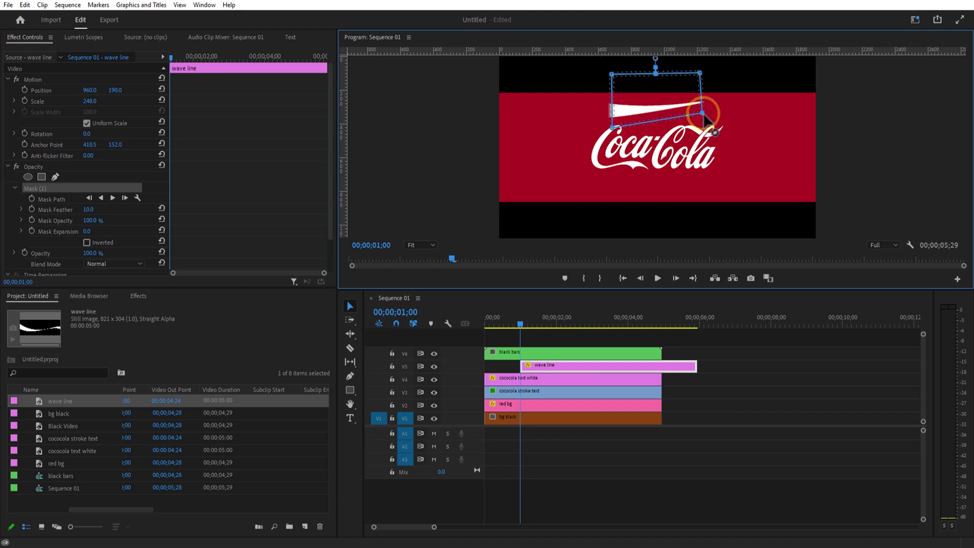
{"action": "left_click_drag", "start_coordinate": [707, 74], "coordinate": [805, 100]}
- Set the wave line mask's feather to 0 and enable Mask Path keyframing at 00;00;01;00
{"action": "left_click", "coordinate": [194, 183]}
{"action": "left_click", "coordinate": [28, 195]}
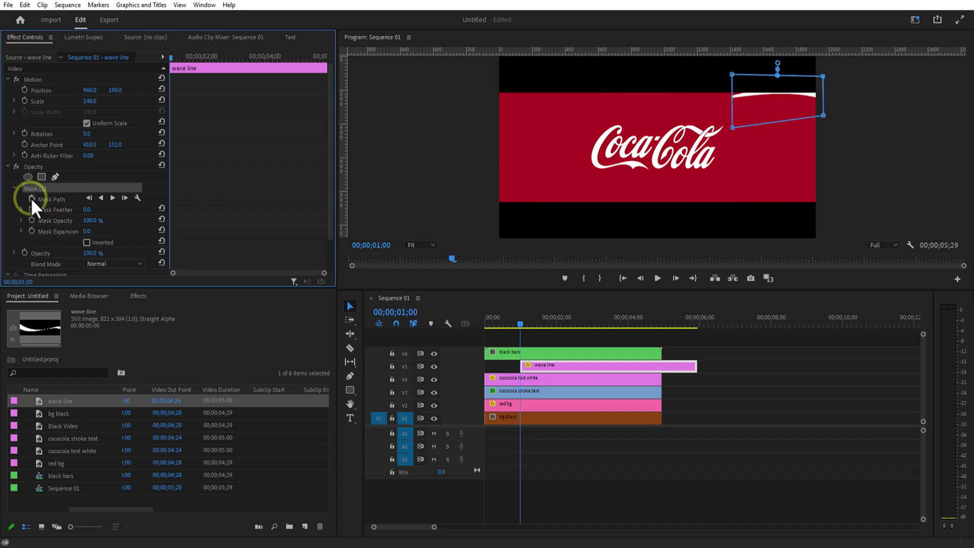
{"action": "left_click", "coordinate": [69, 199]}
- At 00;00;01;10, extend the mask's left corners past the frame's left edge to reveal the whole wave line
{"action": "left_click_drag", "start_coordinate": [522, 322], "coordinate": [531, 321]}
{"action": "left_click", "coordinate": [571, 361]}
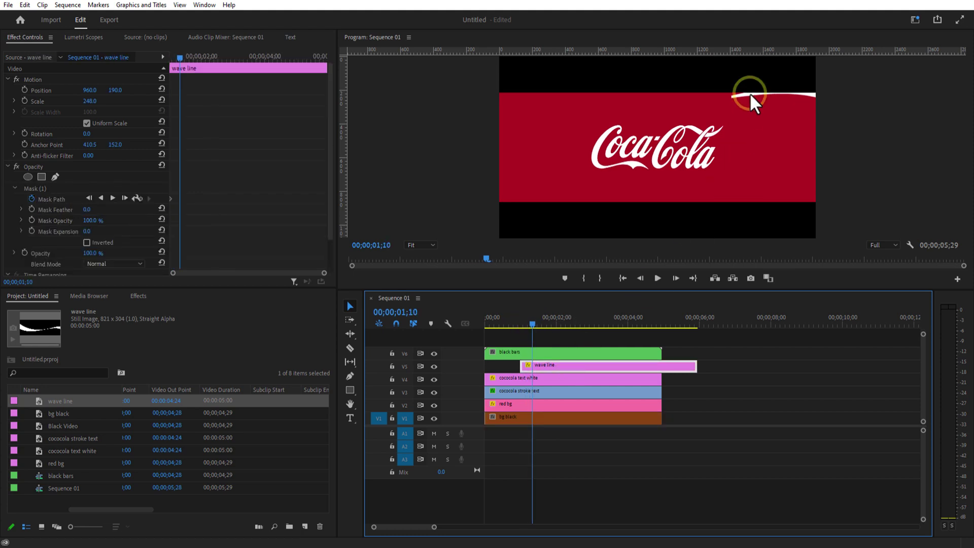
{"action": "left_click", "coordinate": [45, 188]}
{"action": "left_click_drag", "start_coordinate": [724, 72], "coordinate": [628, 75]}
{"action": "left_click_drag", "start_coordinate": [731, 129], "coordinate": [598, 131]}
{"action": "left_click_drag", "start_coordinate": [628, 76], "coordinate": [504, 81]}
{"action": "left_click_drag", "start_coordinate": [595, 130], "coordinate": [494, 148]}
{"action": "left_click_drag", "start_coordinate": [504, 81], "coordinate": [489, 84]}
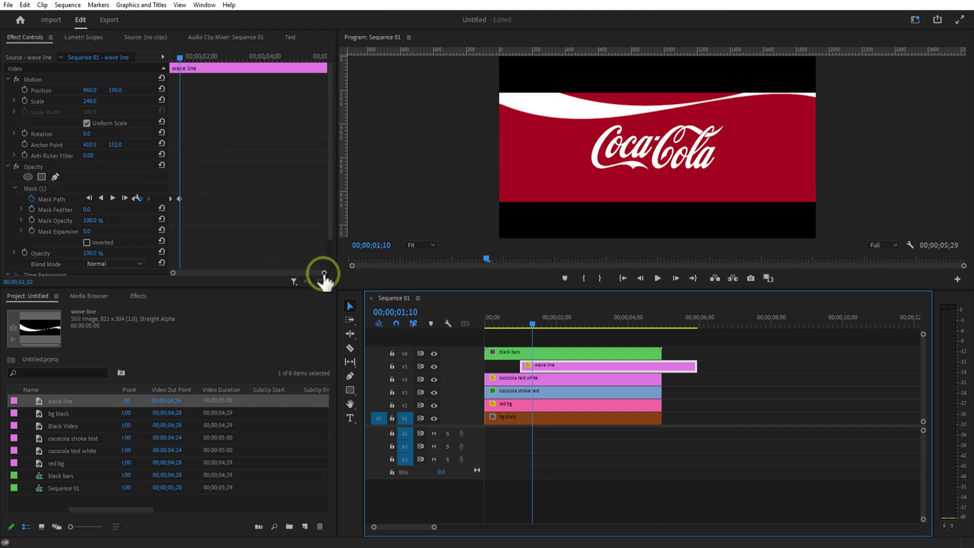
- Add a hold keyframe for the wave line's Mask Path at 00;00;01;11
{"action": "left_click_drag", "start_coordinate": [323, 274], "coordinate": [263, 278]}
{"action": "key", "text": "Right"}
{"action": "left_click", "coordinate": [32, 198]}
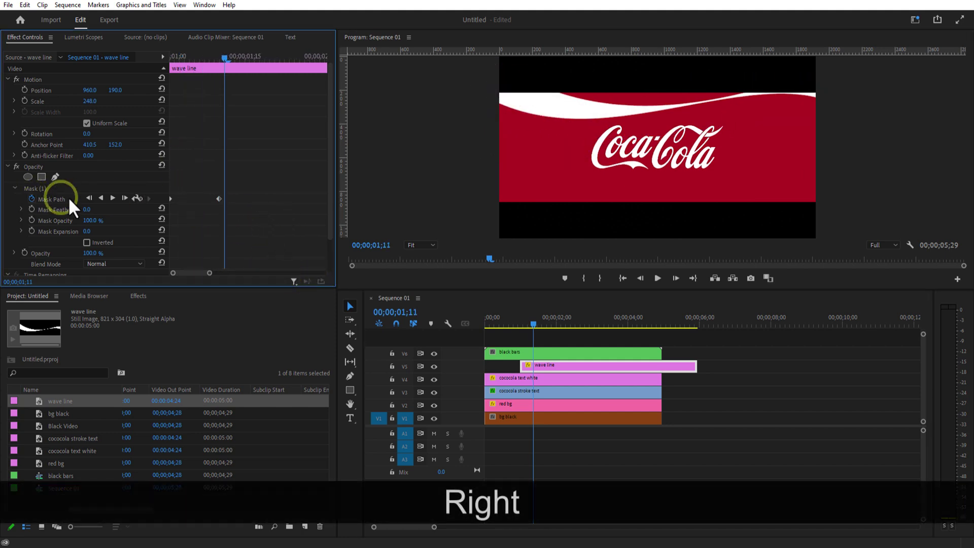
{"action": "left_click", "coordinate": [137, 199]}
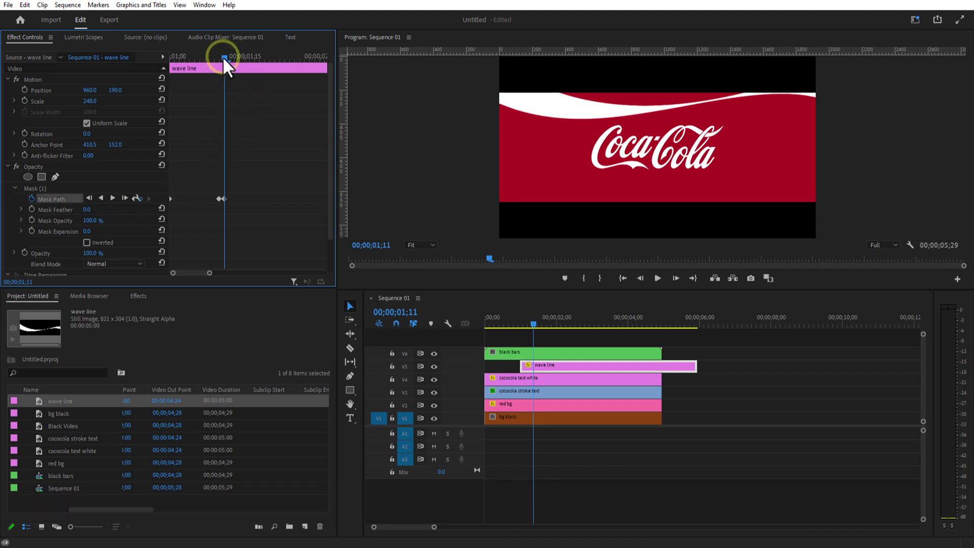
- At 00;00;01;16, pull the mask's right corners past the frame's left edge to hide the wave line completely
{"action": "left_click_drag", "start_coordinate": [225, 57], "coordinate": [246, 80]}
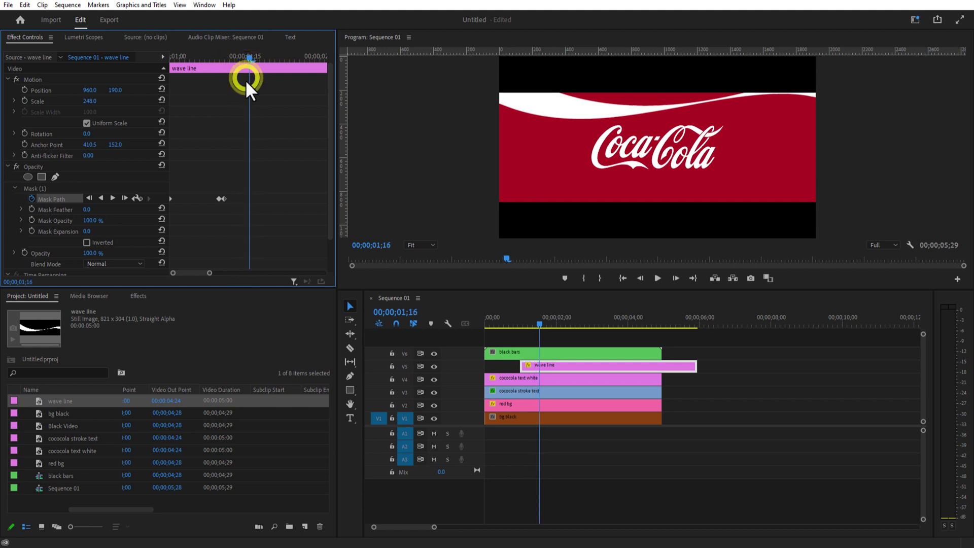
{"action": "left_click", "coordinate": [53, 188]}
{"action": "left_click", "coordinate": [807, 76]}
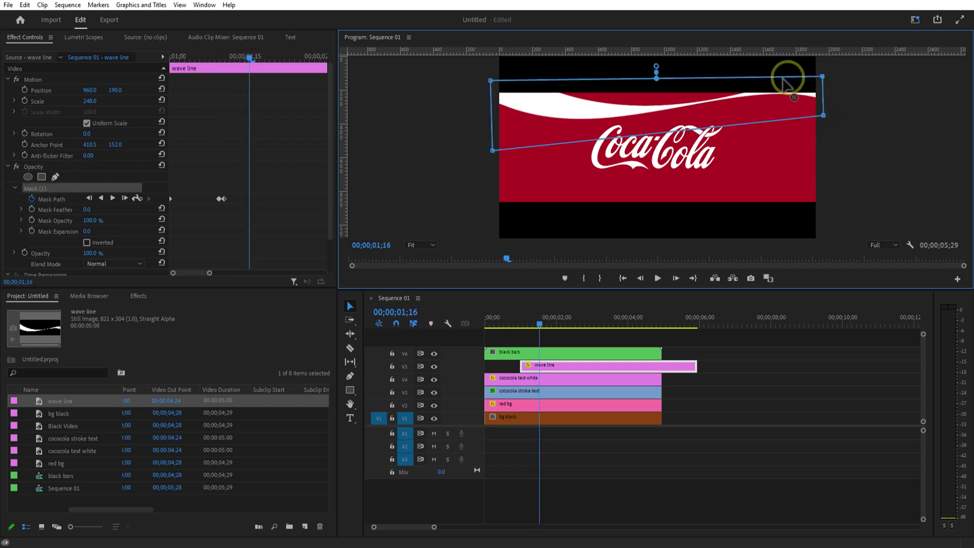
{"action": "left_click_drag", "start_coordinate": [656, 85], "coordinate": [654, 87]}
{"action": "left_click_drag", "start_coordinate": [824, 115], "coordinate": [650, 130]}
{"action": "left_click_drag", "start_coordinate": [654, 87], "coordinate": [556, 87]}
{"action": "left_click_drag", "start_coordinate": [647, 129], "coordinate": [557, 135]}
{"action": "left_click_drag", "start_coordinate": [557, 87], "coordinate": [496, 90]}
{"action": "left_click_drag", "start_coordinate": [556, 135], "coordinate": [496, 135]}
- Move the wave line's last Mask Path keyframe to 00;00;01;21 and play back the wave sweep
{"action": "left_click_drag", "start_coordinate": [542, 324], "coordinate": [518, 332]}
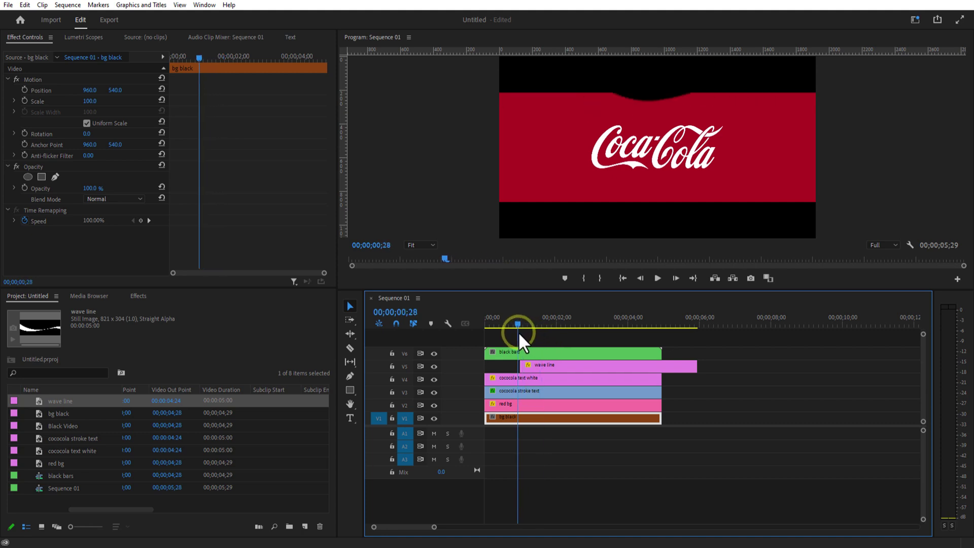
{"action": "left_click", "coordinate": [657, 278]}
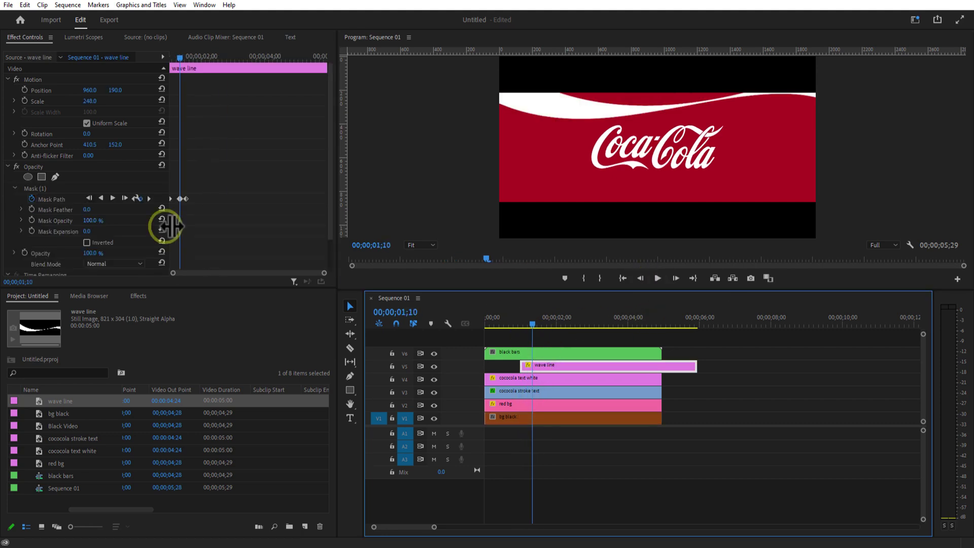
{"action": "left_click", "coordinate": [188, 62]}
{"action": "left_click_drag", "start_coordinate": [188, 62], "coordinate": [192, 62]}
{"action": "left_click_drag", "start_coordinate": [185, 199], "coordinate": [191, 198]}
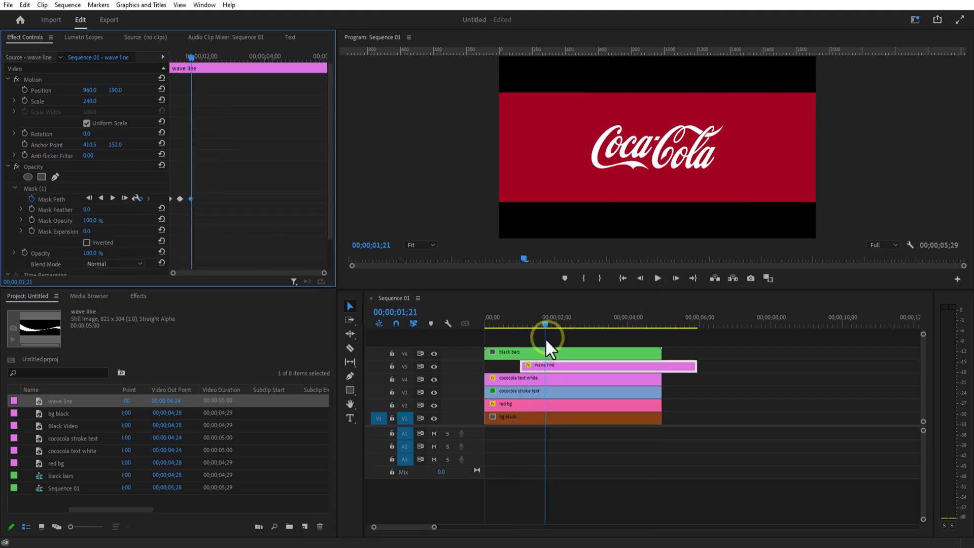
{"action": "left_click_drag", "start_coordinate": [545, 329], "coordinate": [519, 323]}
{"action": "left_click", "coordinate": [657, 278]}
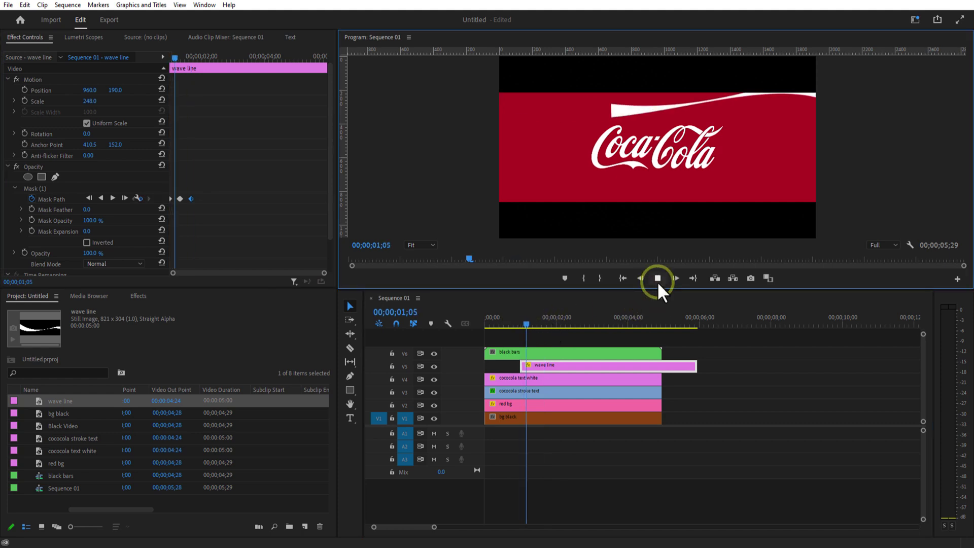
- Move the black bars clip up to V7 and duplicate the wave line clip onto V6
{"action": "mouse_move", "coordinate": [544, 351]}
{"action": "left_mouse_down"}
{"action": "mouse_move", "coordinate": [544, 339]}
{"action": "mouse_move", "coordinate": [549, 363]}
{"action": "mouse_move", "coordinate": [550, 353]}
{"action": "left_mouse_up"}
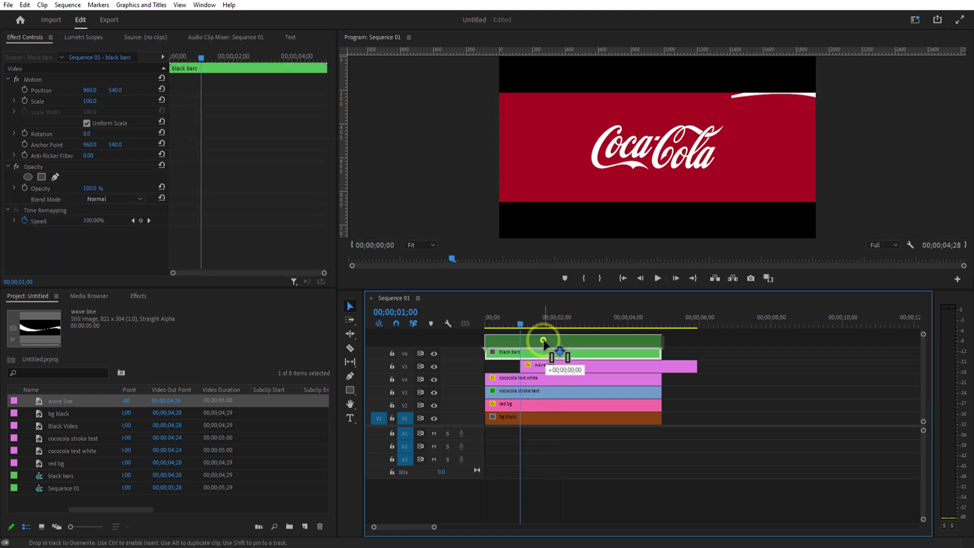
{"action": "left_click", "coordinate": [550, 363]}
- Rename the V6 wave clip as wave line bottom and the V5 wave clip as wave line top
{"action": "right_click", "coordinate": [551, 353]}
{"action": "left_click", "coordinate": [582, 490]}
{"action": "type", "text": "bottom"}
{"action": "left_click", "coordinate": [537, 264]}
{"action": "right_click", "coordinate": [538, 365]}
{"action": "left_click", "coordinate": [533, 496]}
{"action": "type", "text": "top"}
{"action": "left_click", "coordinate": [537, 265]}
- Lower and rotate the wave line bottom clip so its wave runs along the lower edge of the red band
{"action": "left_click_drag", "start_coordinate": [520, 321], "coordinate": [522, 322]}
{"action": "left_click", "coordinate": [534, 354]}
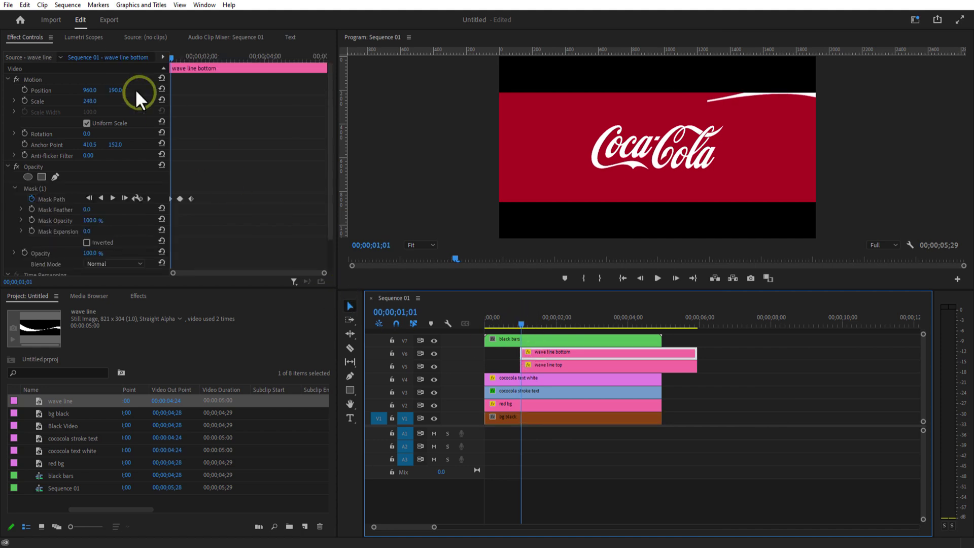
{"action": "left_click_drag", "start_coordinate": [121, 92], "coordinate": [417, 129]}
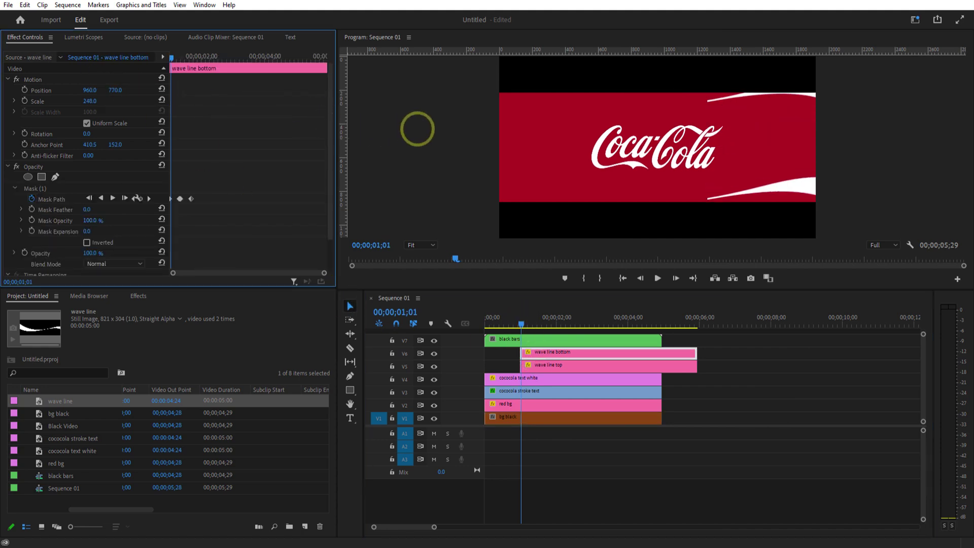
{"action": "left_click_drag", "start_coordinate": [530, 323], "coordinate": [534, 323]}
{"action": "left_click_drag", "start_coordinate": [116, 91], "coordinate": [72, 91]}
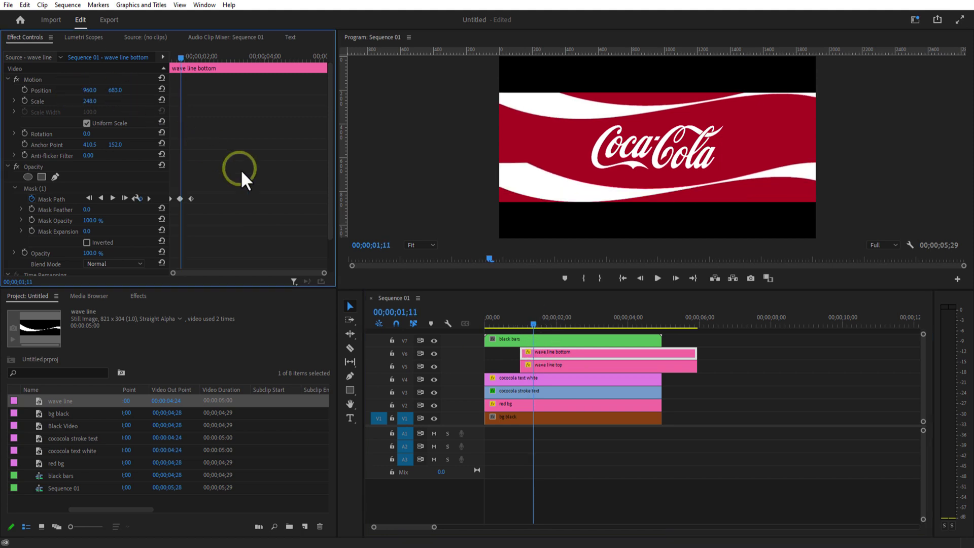
{"action": "left_click_drag", "start_coordinate": [90, 133], "coordinate": [185, 137]}
{"action": "left_click_drag", "start_coordinate": [115, 89], "coordinate": [244, 109]}
- Nest the wave line bottom and wave line top clips into a sequence named waves
{"action": "left_click", "coordinate": [350, 315]}
{"action": "left_click_drag", "start_coordinate": [533, 323], "coordinate": [545, 323]}
{"action": "left_click_drag", "start_coordinate": [721, 368], "coordinate": [636, 351]}
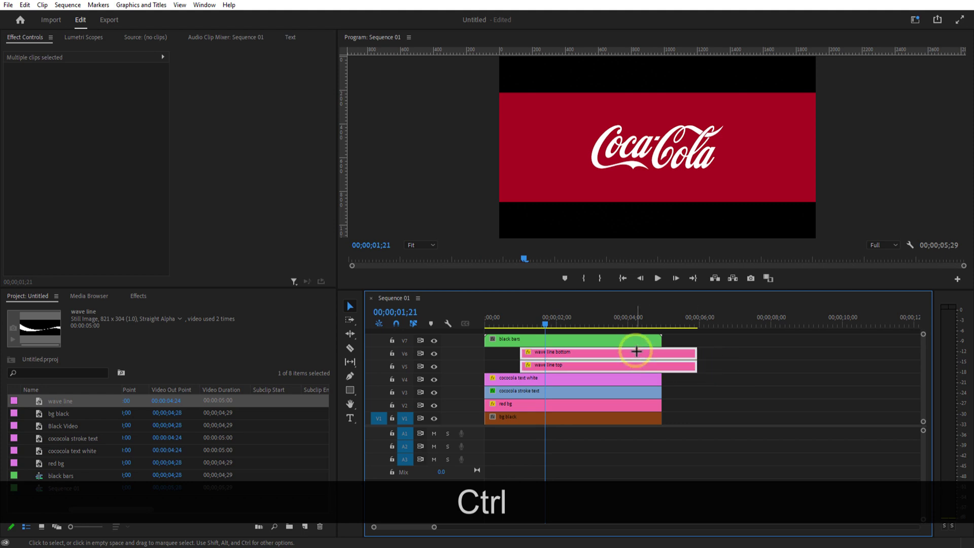
{"action": "right_click", "coordinate": [636, 351]}
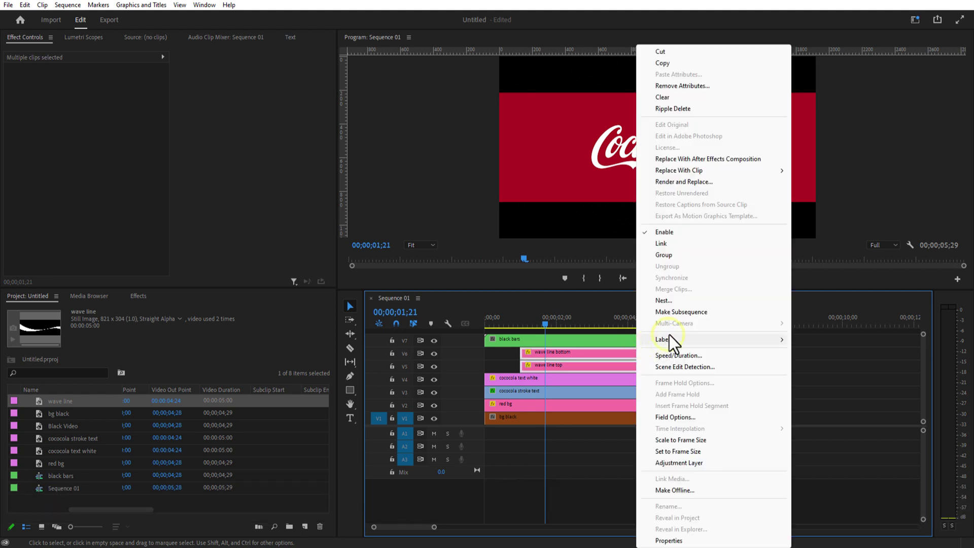
{"action": "left_click", "coordinate": [665, 299]}
{"action": "type", "text": "waves"}
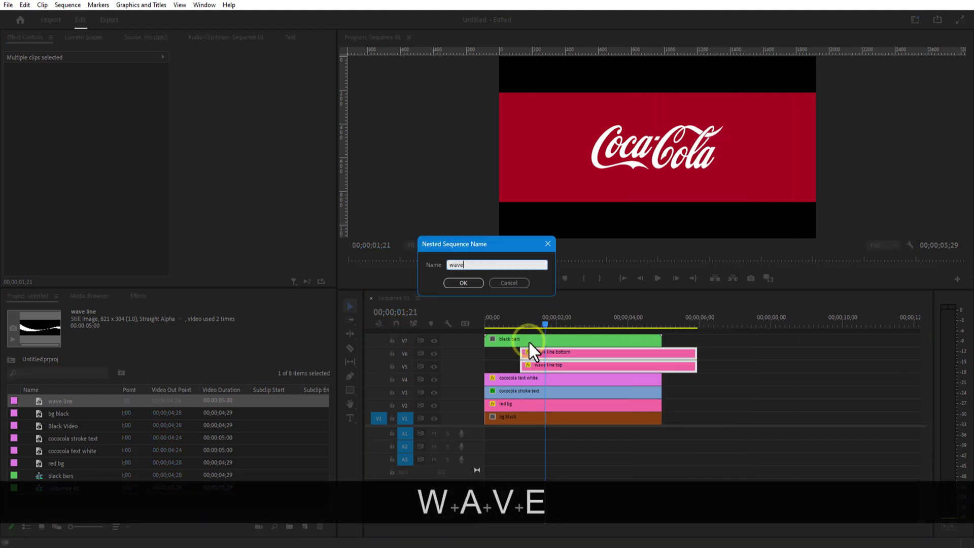
{"action": "left_click", "coordinate": [463, 283]}
- Split the waves clip at 00;00;01;21 and delete the part after the cut
{"action": "mouse_move", "coordinate": [547, 321]}
{"action": "left_mouse_down"}
{"action": "mouse_move", "coordinate": [522, 325]}
{"action": "mouse_move", "coordinate": [547, 332]}
{"action": "left_mouse_up"}
{"action": "left_click", "coordinate": [554, 366]}
{"action": "left_click", "coordinate": [351, 348]}
{"action": "left_click", "coordinate": [546, 366]}
{"action": "left_click", "coordinate": [350, 305]}
{"action": "left_click", "coordinate": [581, 362]}
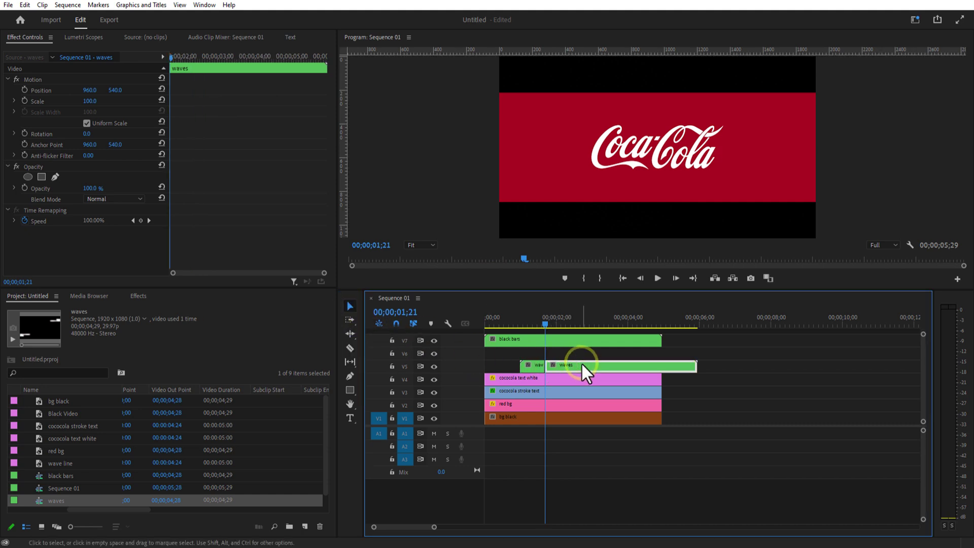
{"action": "key", "text": "Delete"}
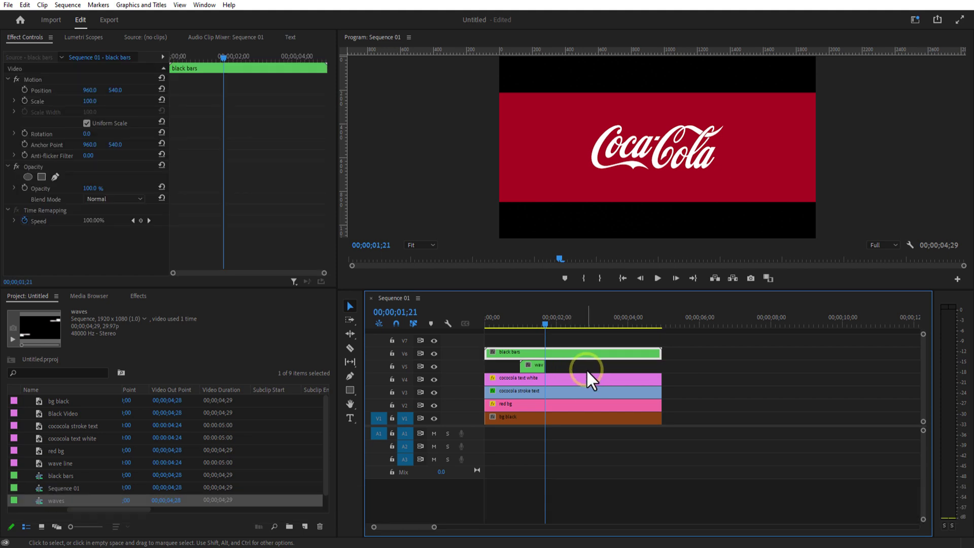
- Split the cococola text white and cococola stroke text clips at 00;00;01;21 and delete the parts after the cut
{"action": "key", "text": "c"}
{"action": "left_click", "coordinate": [544, 378]}
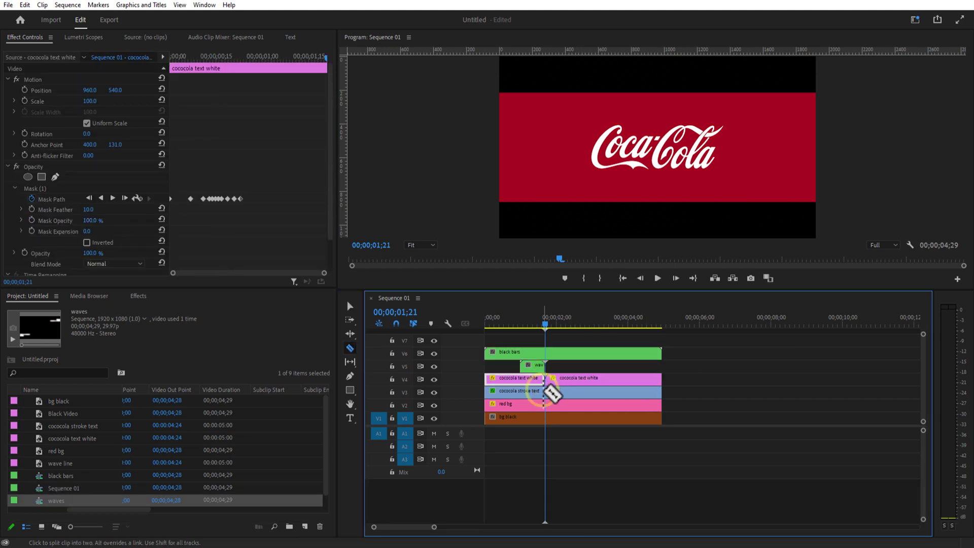
{"action": "left_click", "coordinate": [547, 392]}
{"action": "left_click", "coordinate": [350, 306]}
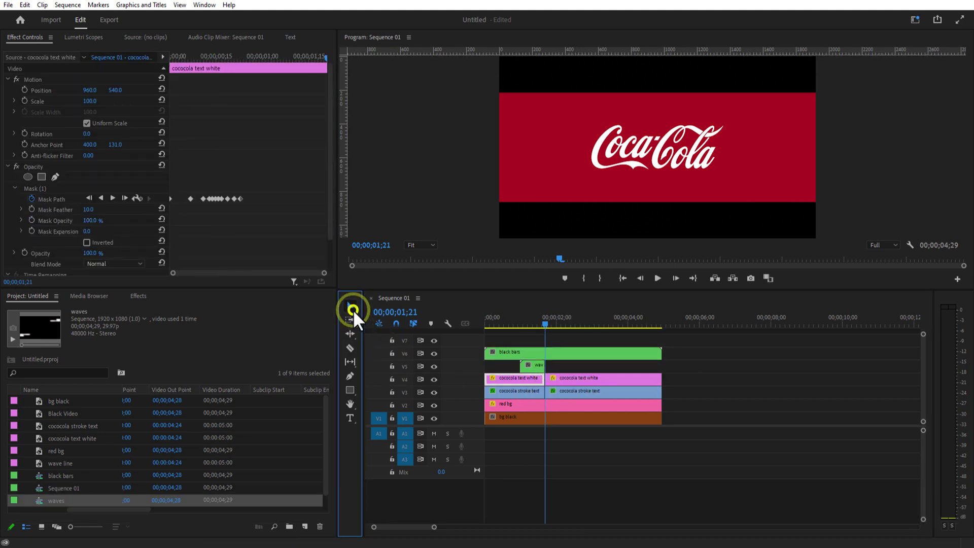
{"action": "left_click", "coordinate": [571, 393]}
{"action": "key", "text": "Delete"}
{"action": "left_click", "coordinate": [565, 376]}
{"action": "key", "text": "Delete"}
- Nest the remaining cococola text white and cococola stroke text clips into a sequence named 1st part
{"action": "left_click", "coordinate": [542, 392]}
{"action": "left_click", "coordinate": [518, 379], "text": "shift"}
{"action": "right_click", "coordinate": [519, 379]}
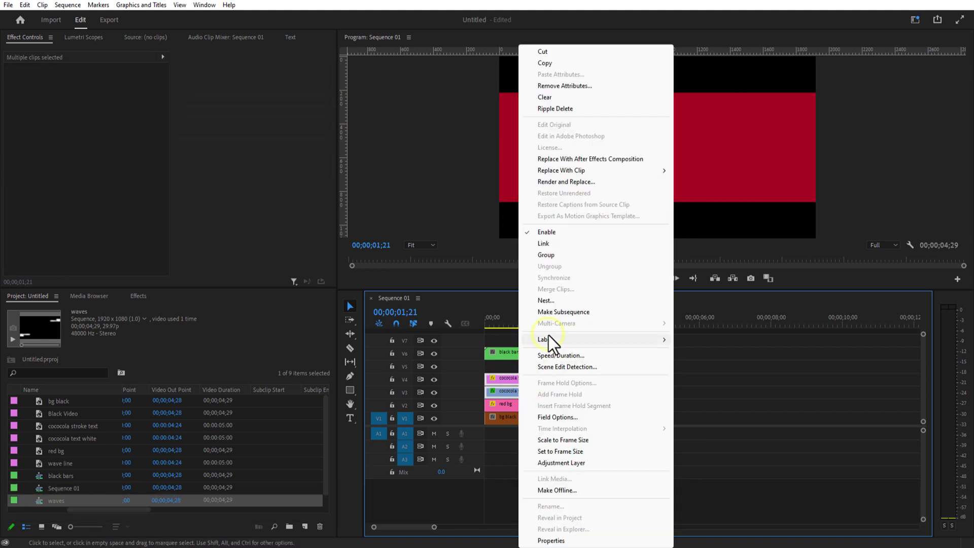
{"action": "left_click", "coordinate": [553, 304]}
{"action": "type", "text": "1st part"}
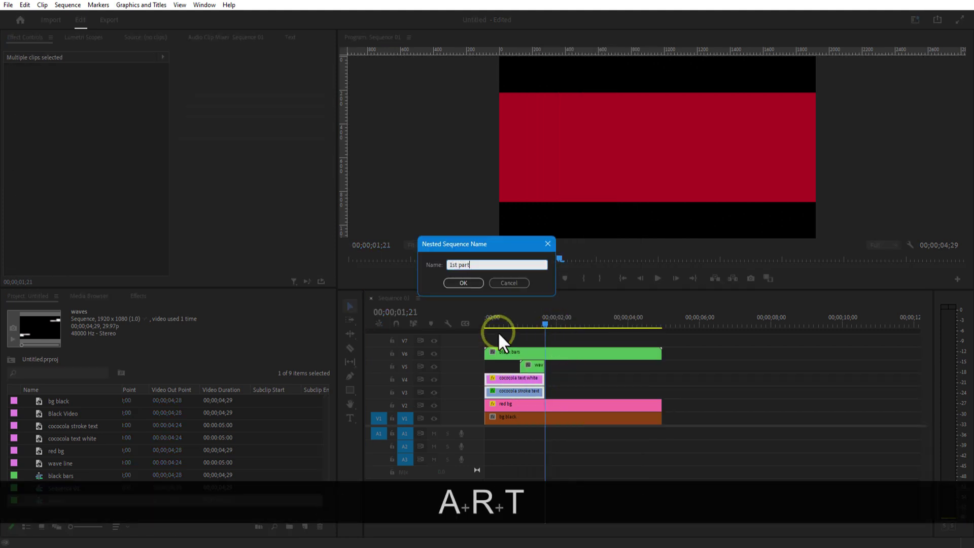
{"action": "key", "text": "Return"}
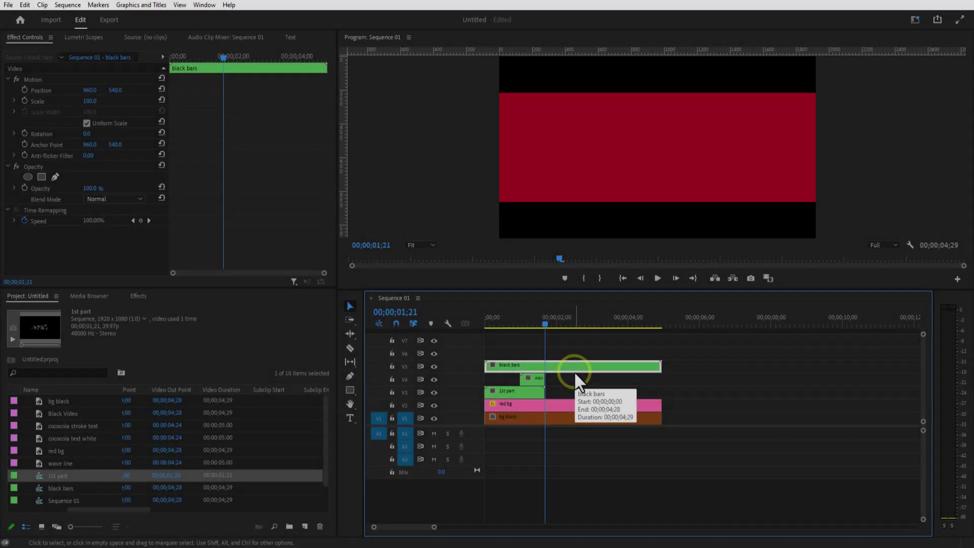
- Import the 100-dollar-banknote image and place it on V3 directly after the 1st part clip
{"action": "right_click", "coordinate": [22, 466]}
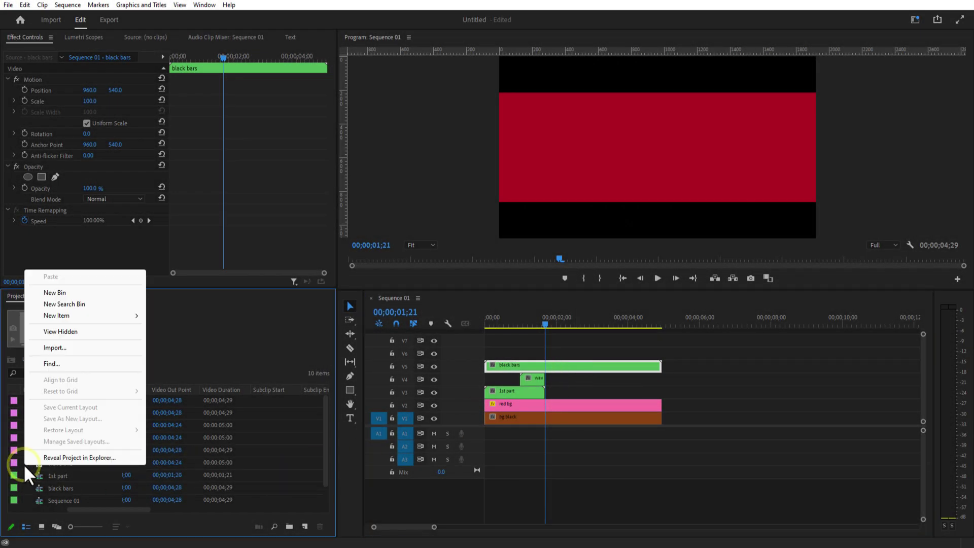
{"action": "left_click", "coordinate": [98, 416]}
{"action": "left_click_drag", "start_coordinate": [129, 406], "coordinate": [591, 392]}
{"action": "left_click", "coordinate": [591, 392]}
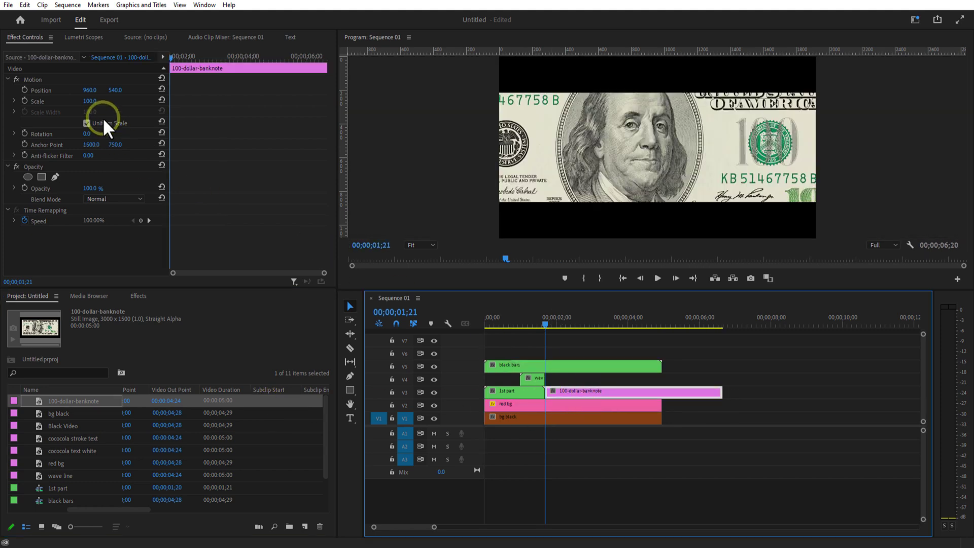
- Rotate the banknote to 90°, scale it down to about 12% and stand it at the red band's lower centre
{"action": "left_click_drag", "start_coordinate": [88, 101], "coordinate": [44, 98]}
{"action": "left_click_drag", "start_coordinate": [89, 133], "coordinate": [139, 136]}
{"action": "left_click", "coordinate": [86, 134]}
{"action": "type", "text": "90"}
{"action": "left_click_drag", "start_coordinate": [120, 89], "coordinate": [264, 115]}
{"action": "left_click_drag", "start_coordinate": [89, 101], "coordinate": [76, 104]}
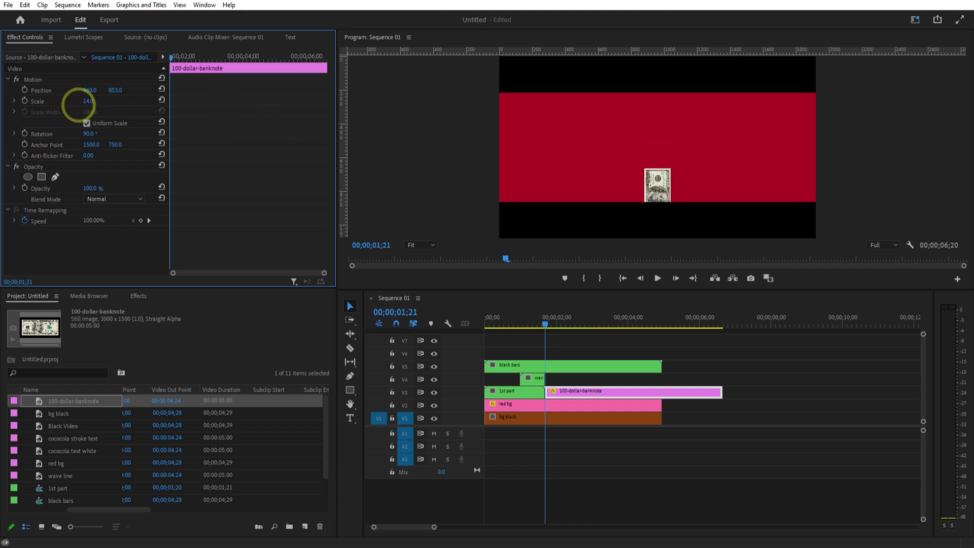
- Duplicate the banknote clip onto V4, V5 and V6 beneath black bars, and offset and rotate the notes into a fan
{"action": "left_click_drag", "start_coordinate": [582, 389], "coordinate": [570, 339]}
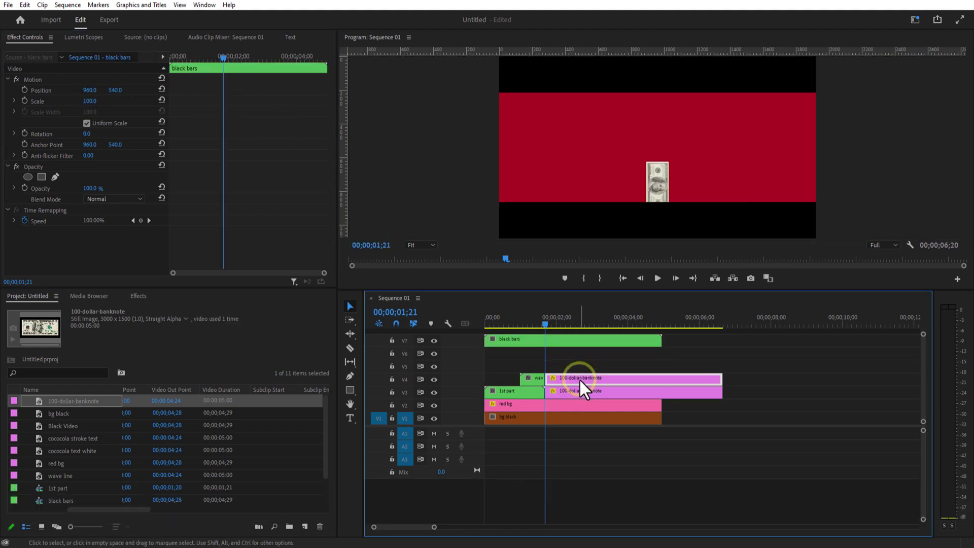
{"action": "left_click", "coordinate": [579, 378]}
{"action": "left_click_drag", "start_coordinate": [87, 134], "coordinate": [78, 139]}
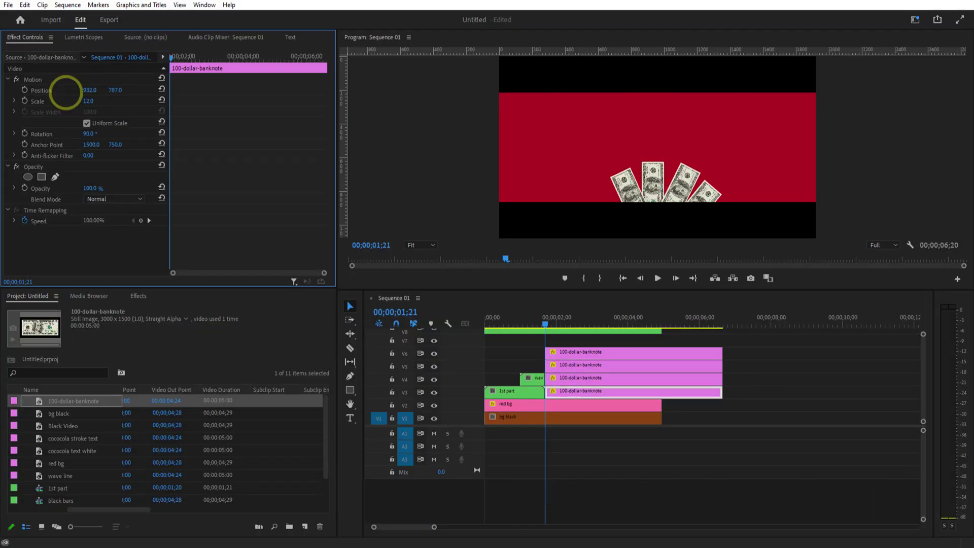
{"action": "left_click_drag", "start_coordinate": [66, 91], "coordinate": [96, 91]}
{"action": "left_click_drag", "start_coordinate": [89, 134], "coordinate": [89, 135]}
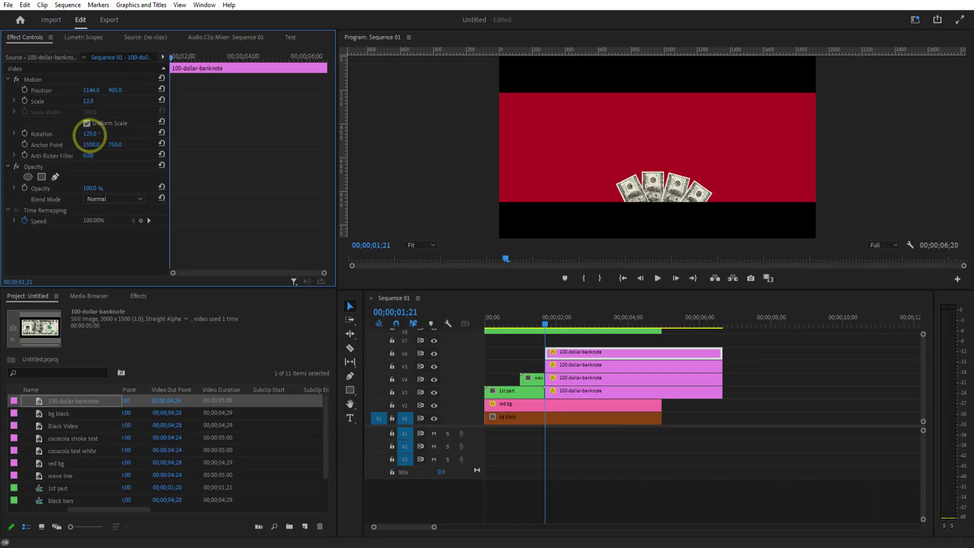
- Nest the four 100-dollar-banknote clips into a sequence named note
{"action": "left_click_drag", "start_coordinate": [731, 399], "coordinate": [595, 357]}
{"action": "right_click", "coordinate": [595, 357]}
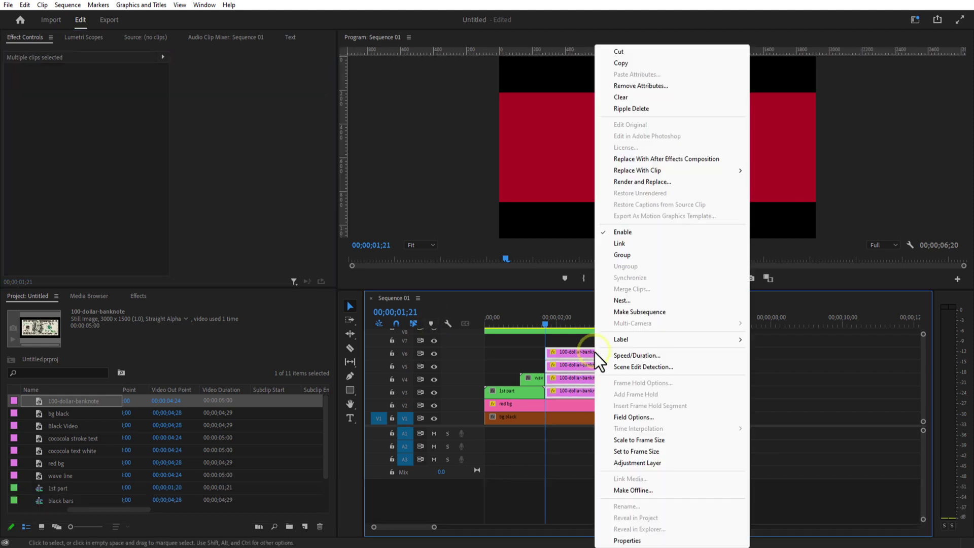
{"action": "left_click", "coordinate": [623, 303]}
{"action": "type", "text": "note"}
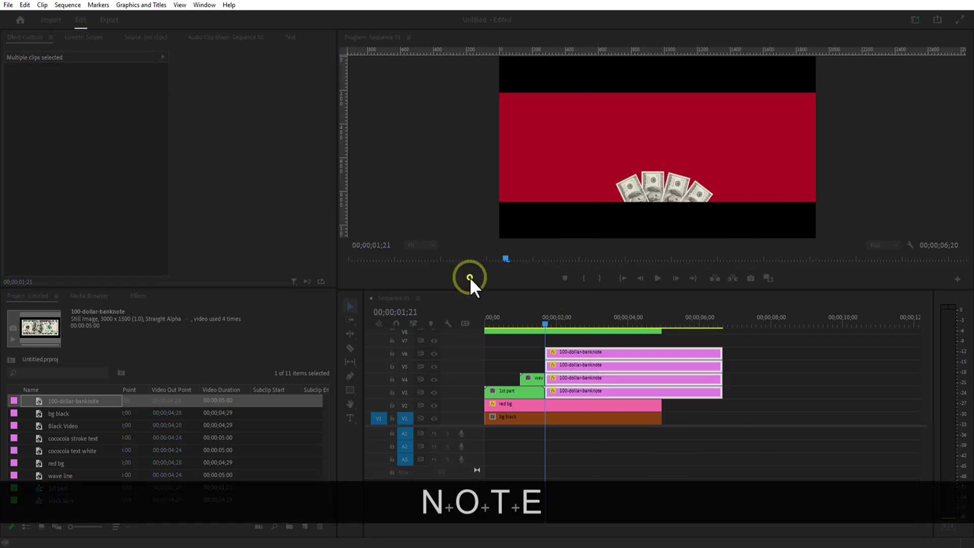
{"action": "left_click", "coordinate": [465, 282]}
- Start the note clip on V5 at 00;00;01;13 and keyframe its position to rise from below the red band
{"action": "left_click_drag", "start_coordinate": [555, 381], "coordinate": [552, 328]}
{"action": "left_click", "coordinate": [243, 133]}
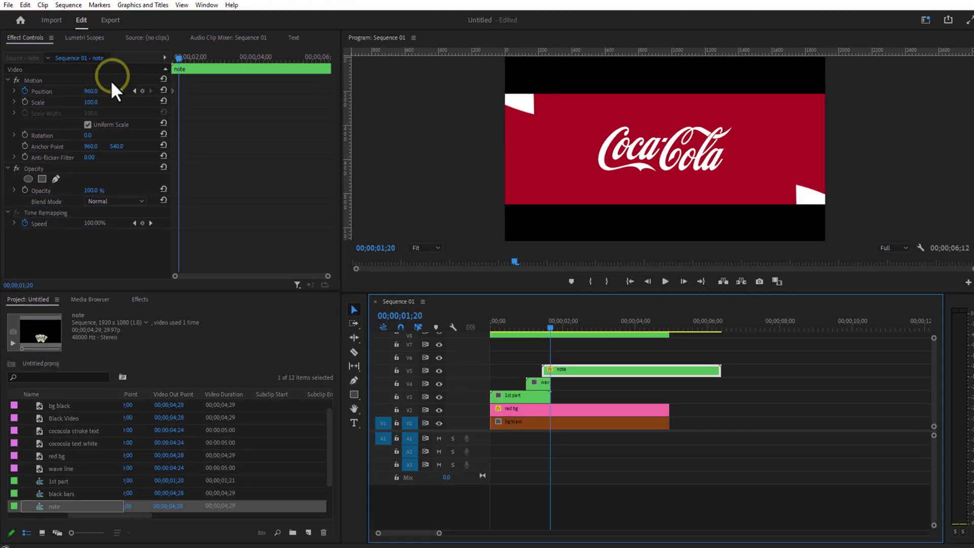
{"action": "left_click_drag", "start_coordinate": [113, 89], "coordinate": [17, 88]}
{"action": "mouse_move", "coordinate": [542, 324]}
{"action": "left_mouse_down"}
{"action": "mouse_move", "coordinate": [528, 322]}
{"action": "mouse_move", "coordinate": [537, 325]}
{"action": "left_mouse_up"}
- Trim the 1st part clip so it ends where the note clip begins
{"action": "left_click", "coordinate": [485, 391]}
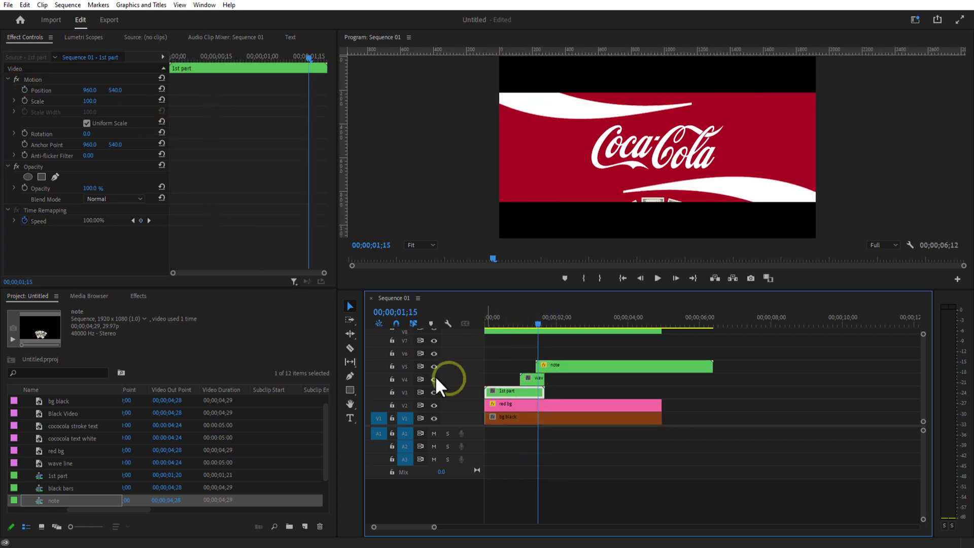
{"action": "left_click", "coordinate": [349, 346]}
{"action": "left_click", "coordinate": [537, 391]}
{"action": "key", "text": "ctrl+z"}
{"action": "left_click", "coordinate": [350, 306]}
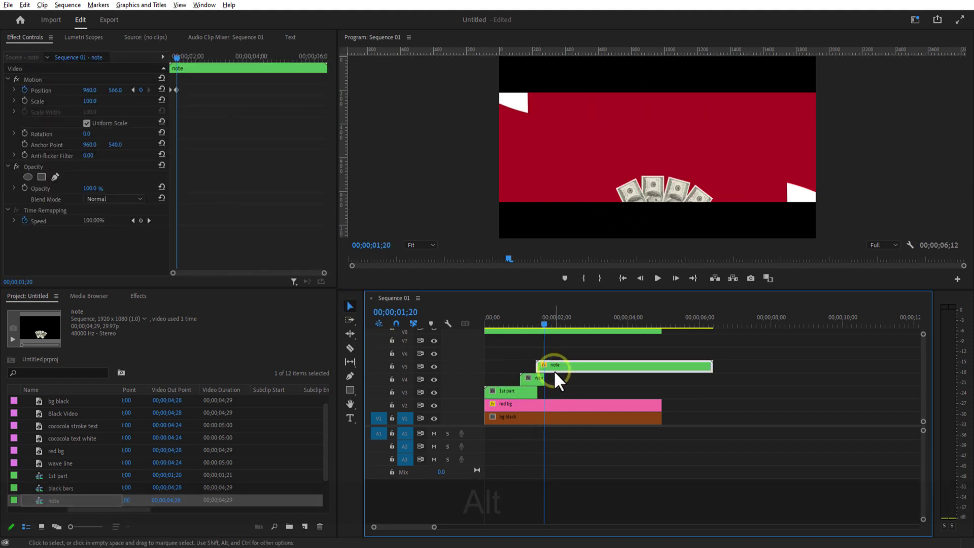
- Duplicate the note clip onto V6 and delete the copy's position keyframes
{"action": "left_click_drag", "start_coordinate": [553, 370], "coordinate": [555, 355]}
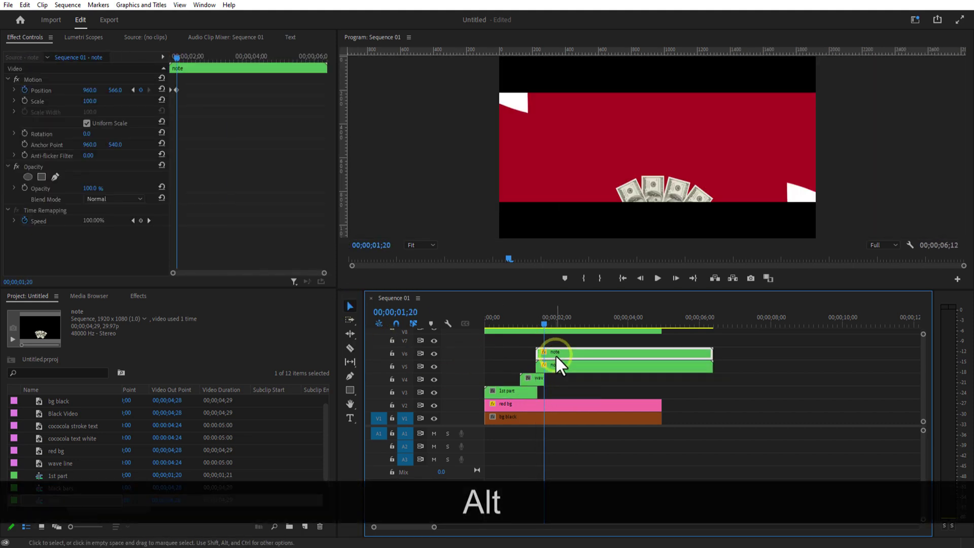
{"action": "left_click_drag", "start_coordinate": [189, 84], "coordinate": [162, 97]}
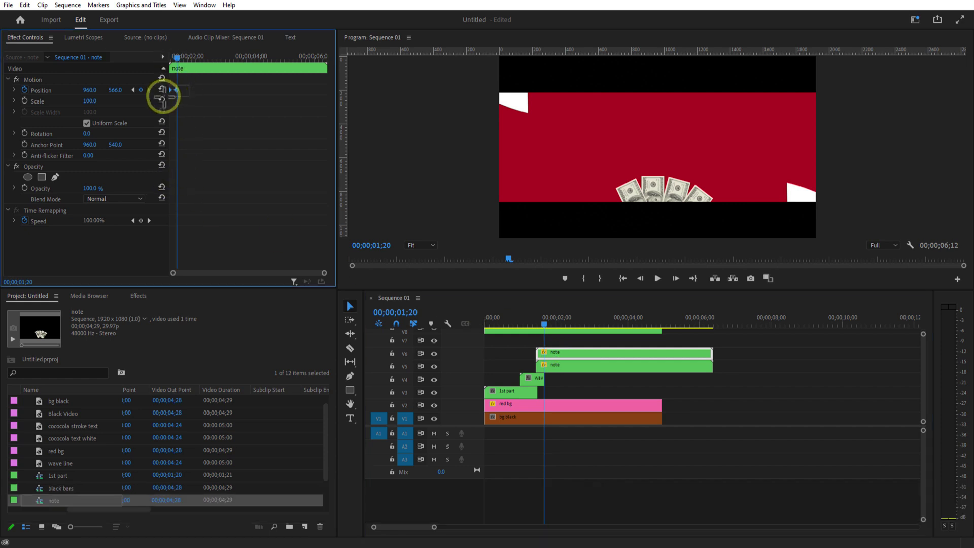
{"action": "key", "text": "Delete"}
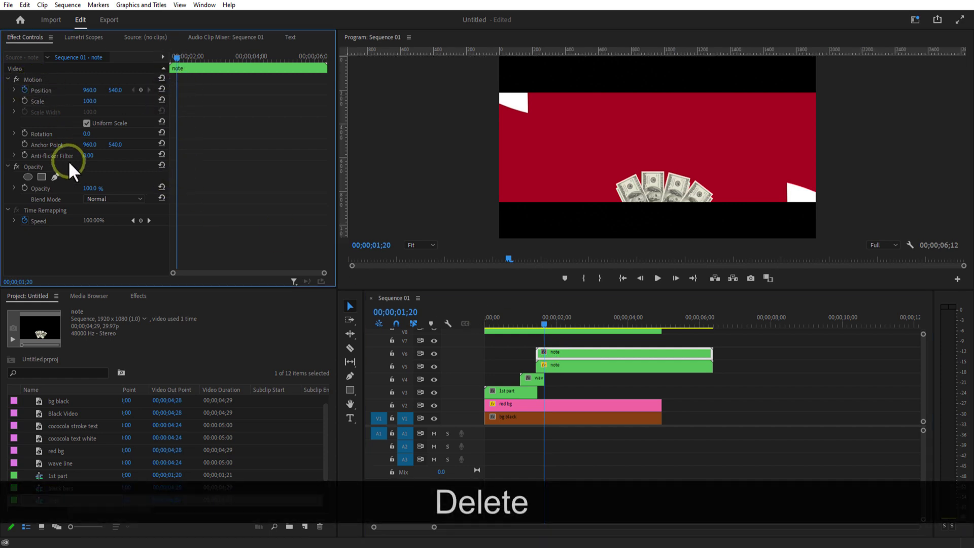
- Rotate the V6 note clip to 170° and keyframe its position at 00;00;01;13 above the red band, with X at 1072
{"action": "left_click_drag", "start_coordinate": [89, 134], "coordinate": [181, 131]}
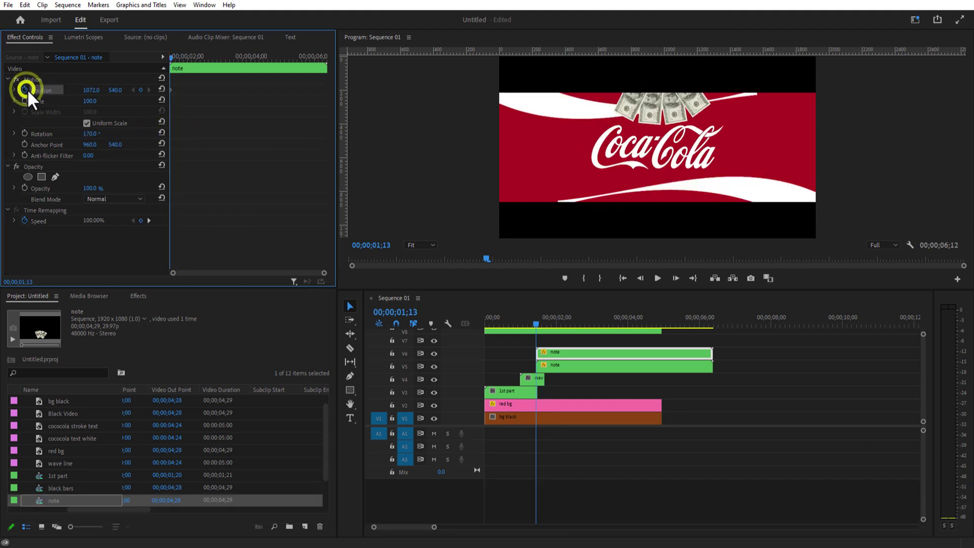
{"action": "left_click", "coordinate": [65, 90]}
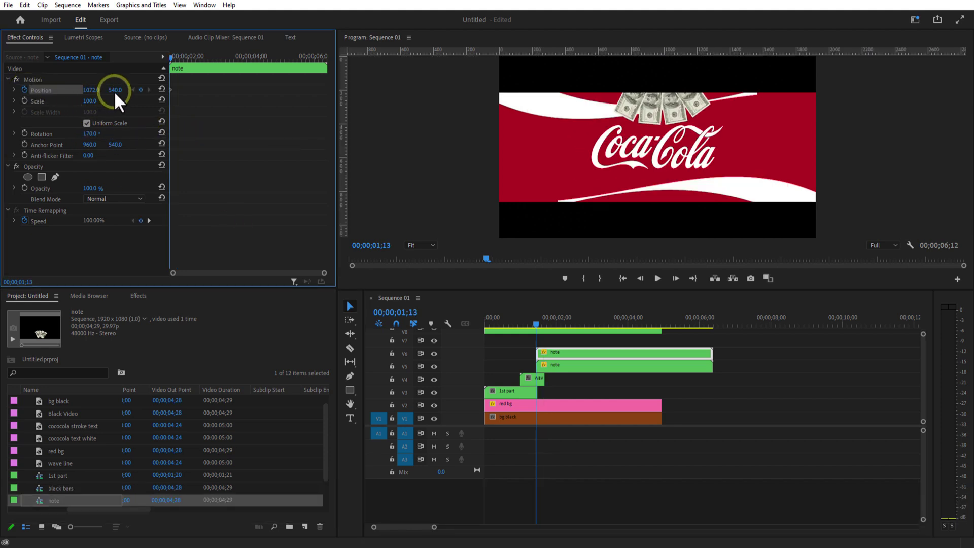
{"action": "left_click_drag", "start_coordinate": [65, 90], "coordinate": [21, 74]}
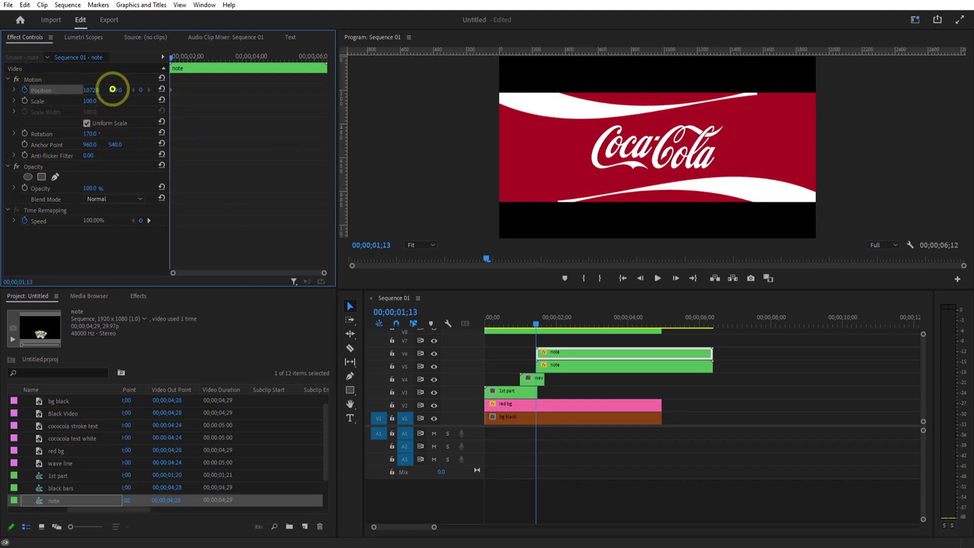
- Keyframe the V6 note clip's position at Y 503 around 00;00;01;19 so the notes drop in from above
{"action": "left_click_drag", "start_coordinate": [537, 325], "coordinate": [546, 327]}
{"action": "left_click", "coordinate": [568, 365]}
{"action": "left_click_drag", "start_coordinate": [179, 57], "coordinate": [176, 57]}
{"action": "left_click", "coordinate": [568, 353]}
{"action": "left_click_drag", "start_coordinate": [117, 90], "coordinate": [280, 105]}
{"action": "left_click", "coordinate": [543, 323]}
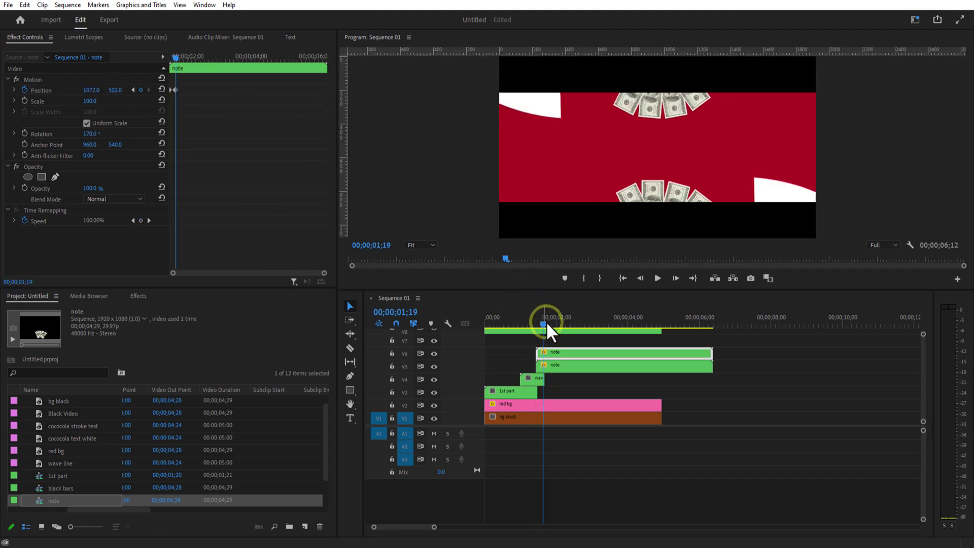
- Move the end position keyframes of the note clips to 00;00;02;00 and play back the animation
{"action": "left_click", "coordinate": [551, 363]}
{"action": "left_click", "coordinate": [185, 71]}
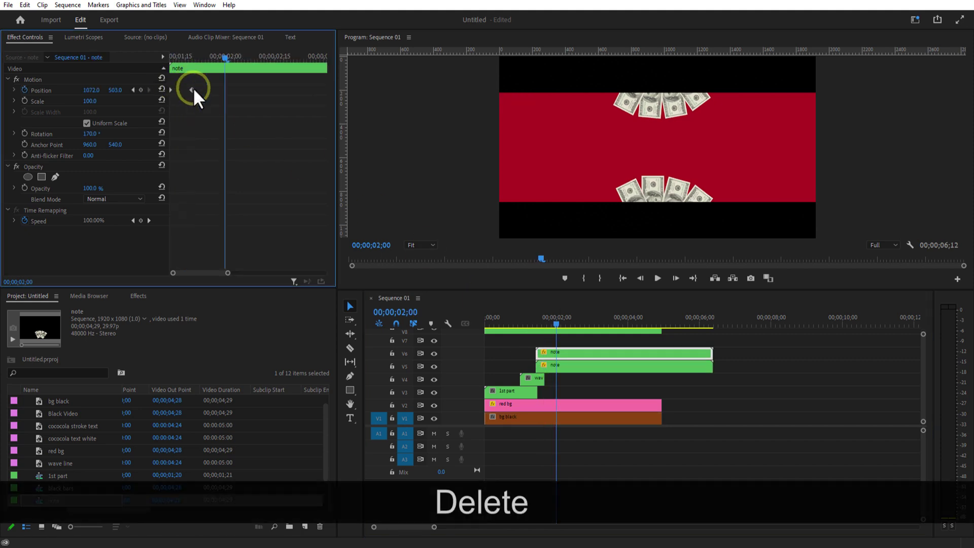
{"action": "left_click_drag", "start_coordinate": [193, 89], "coordinate": [167, 69]}
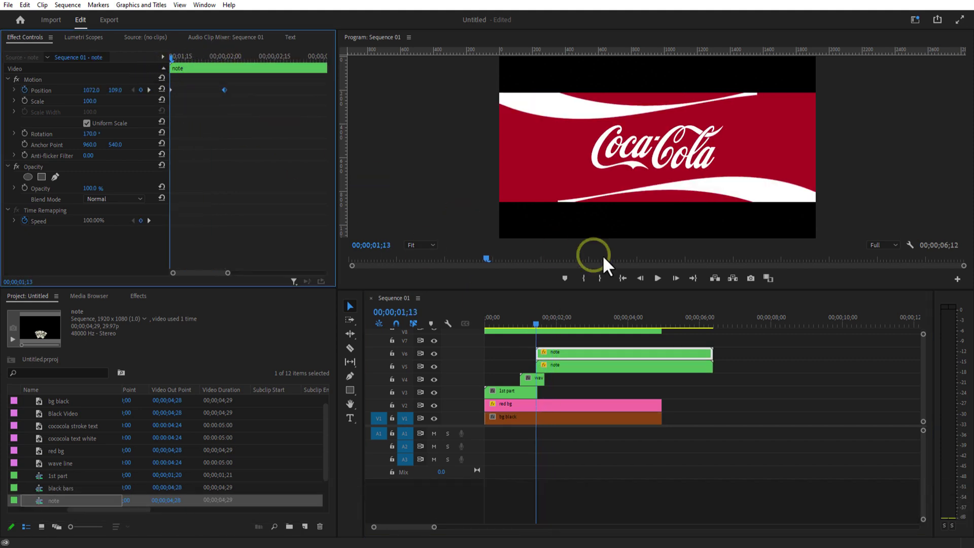
{"action": "left_click", "coordinate": [657, 278]}
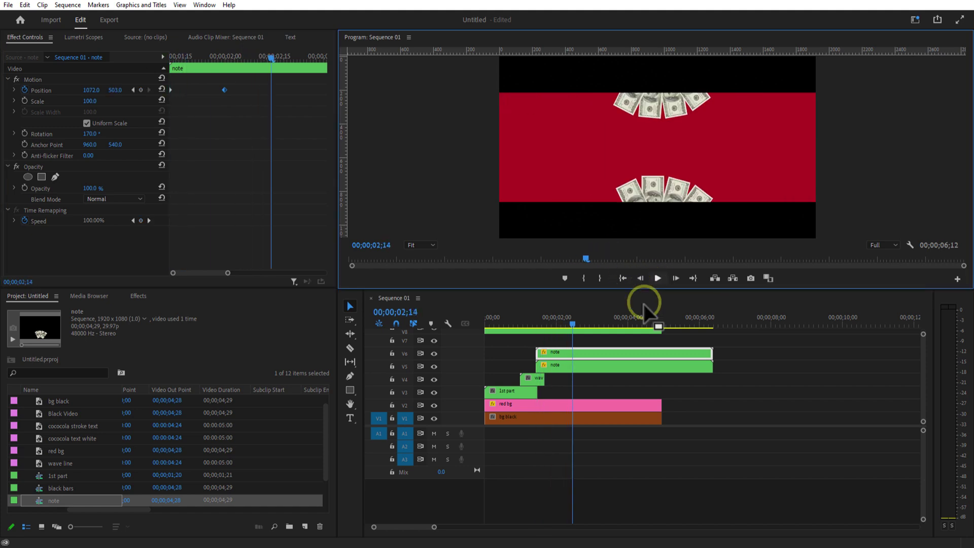
{"action": "left_click", "coordinate": [457, 327]}
{"action": "key", "text": "Home"}
{"action": "left_click", "coordinate": [658, 284]}
- Add the text "Spend endless billions on advertising" over the red band and set its font to Arial
{"action": "left_click", "coordinate": [350, 418]}
{"action": "left_click", "coordinate": [585, 173]}
{"action": "type", "text": "Spend endless billions on advertising"}
{"action": "left_click", "coordinate": [92, 189]}
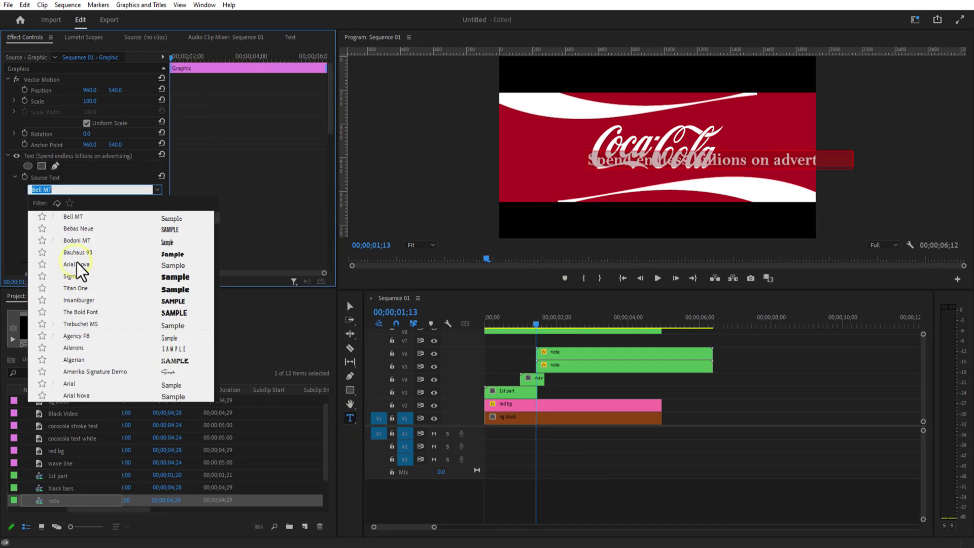
{"action": "left_click", "coordinate": [87, 270]}
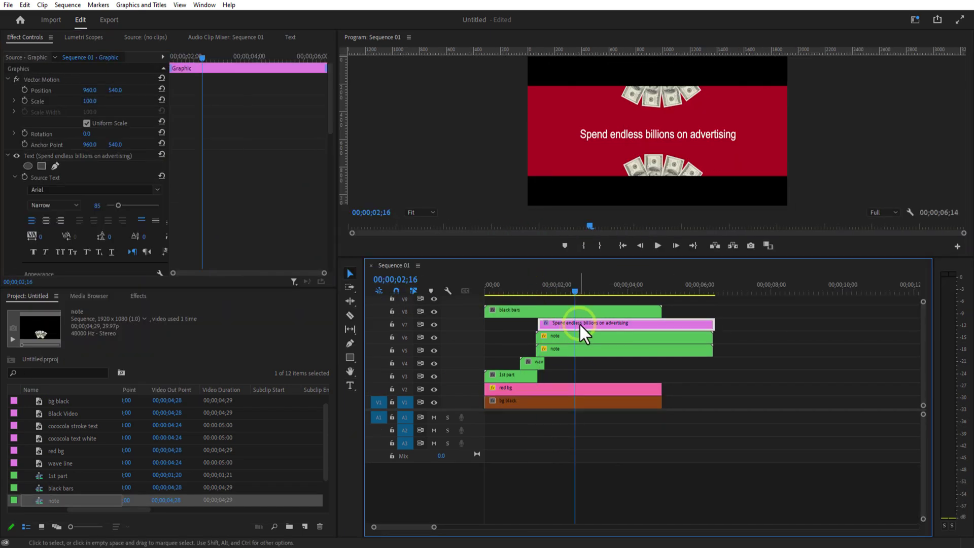
- Play back and scrub the sequence to check the timing of the advertising text and banknotes
{"action": "left_click", "coordinate": [658, 246]}
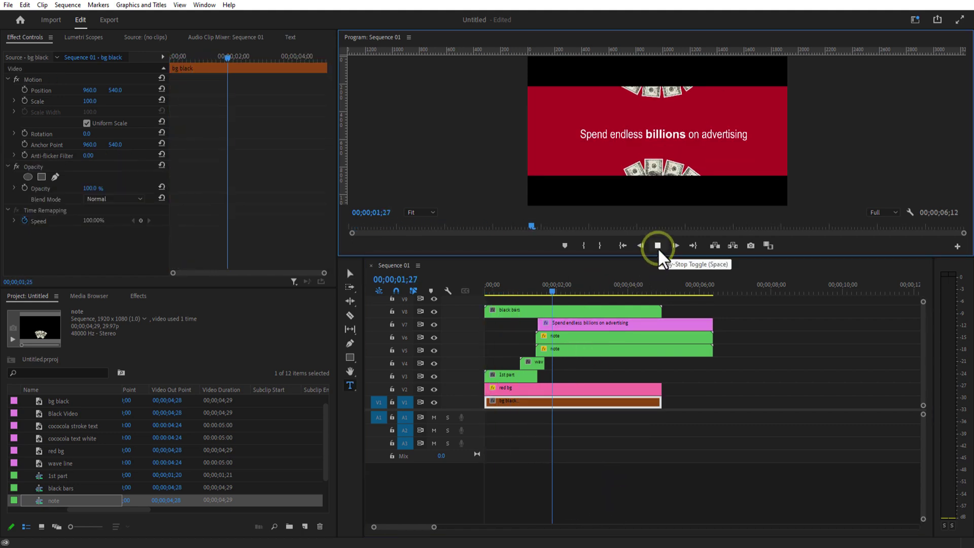
{"action": "left_click", "coordinate": [658, 246]}
{"action": "left_click", "coordinate": [559, 292]}
{"action": "left_click_drag", "start_coordinate": [560, 295], "coordinate": [547, 295]}
- Open the nested note sequence and keyframe the V6 banknote's rotation at 130° on its first frame
{"action": "left_click", "coordinate": [561, 339]}
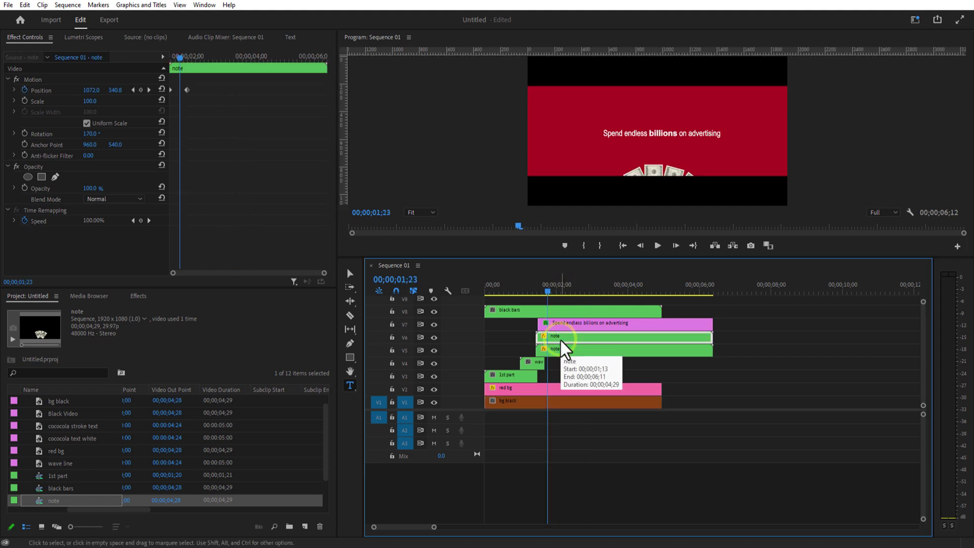
{"action": "double_click", "coordinate": [559, 344]}
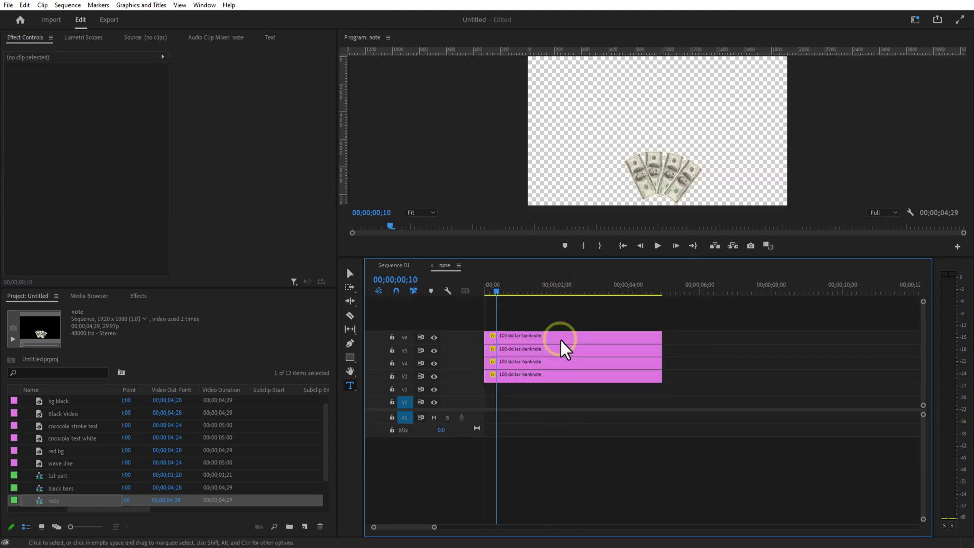
{"action": "left_click", "coordinate": [529, 335]}
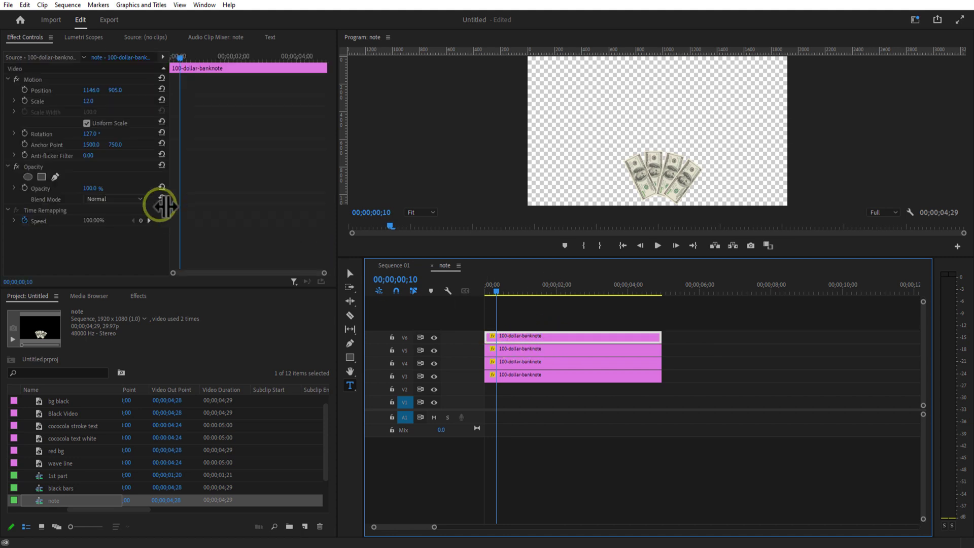
{"action": "left_click", "coordinate": [24, 133]}
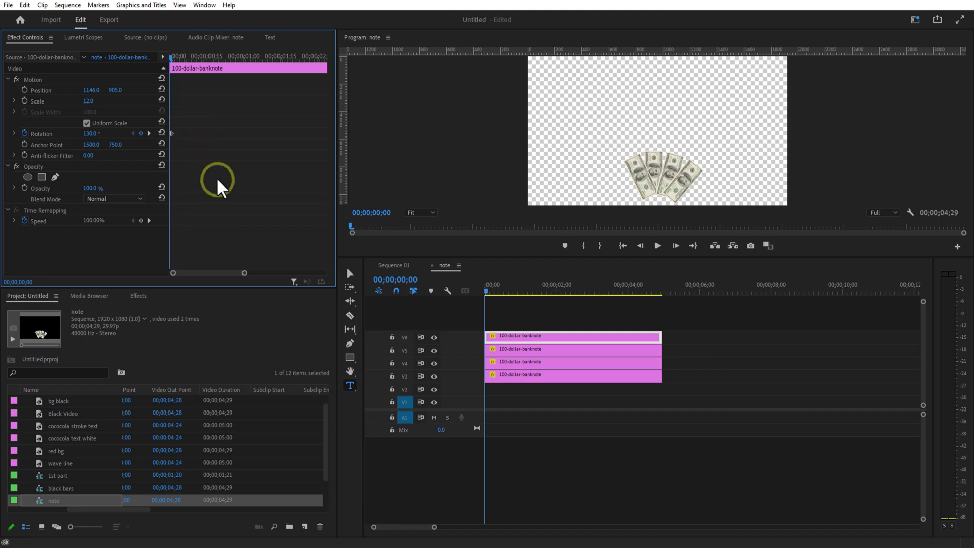
- Keyframe the V6 banknote's rotation at 127° at 00;00;00;15
{"action": "left_click_drag", "start_coordinate": [244, 272], "coordinate": [185, 273]}
{"action": "left_click_drag", "start_coordinate": [172, 51], "coordinate": [239, 66]}
{"action": "left_click_drag", "start_coordinate": [186, 272], "coordinate": [208, 274]}
{"action": "left_click_drag", "start_coordinate": [253, 57], "coordinate": [249, 68]}
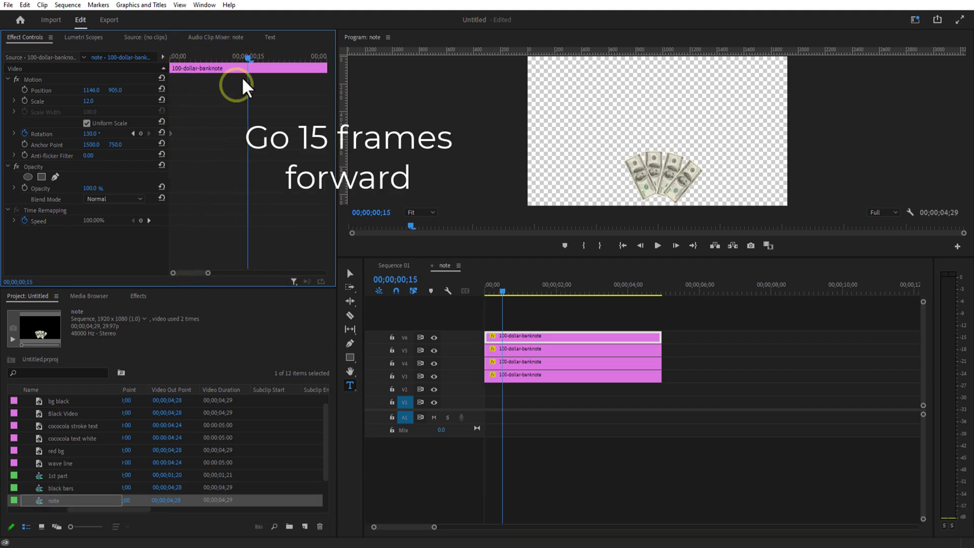
{"action": "left_click", "coordinate": [90, 134]}
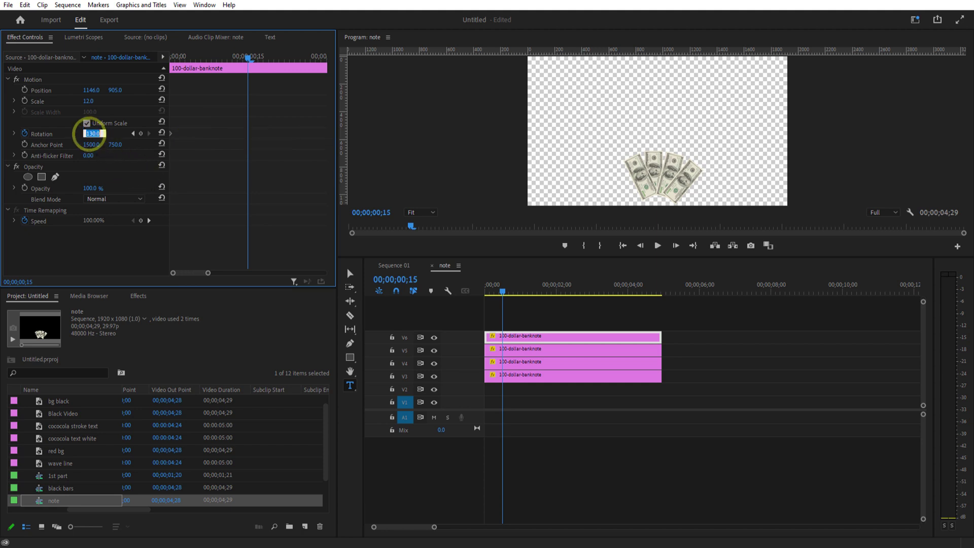
{"action": "type", "text": "127"}
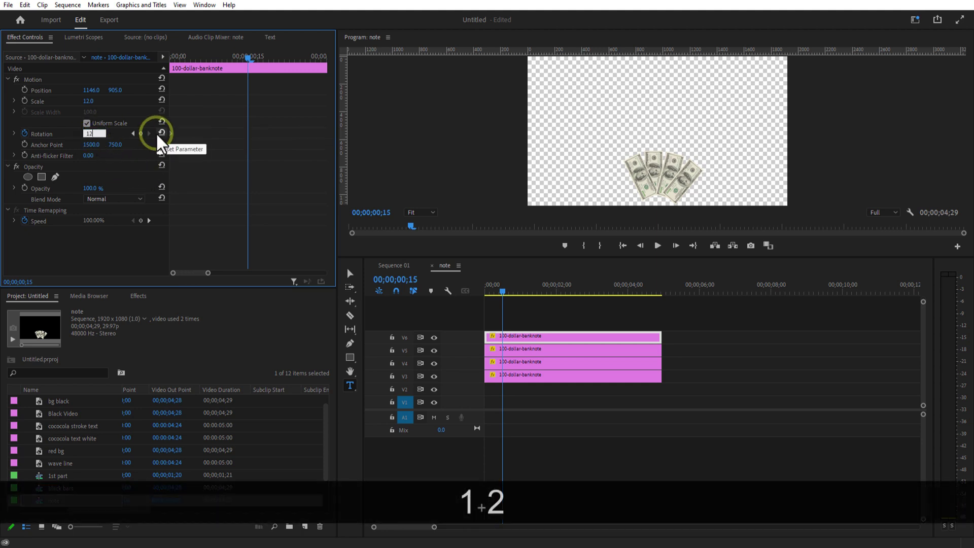
- Add a third rotation keyframe of 130° to the V6 banknote at 00;00;01;00
{"action": "left_click_drag", "start_coordinate": [250, 64], "coordinate": [315, 86]}
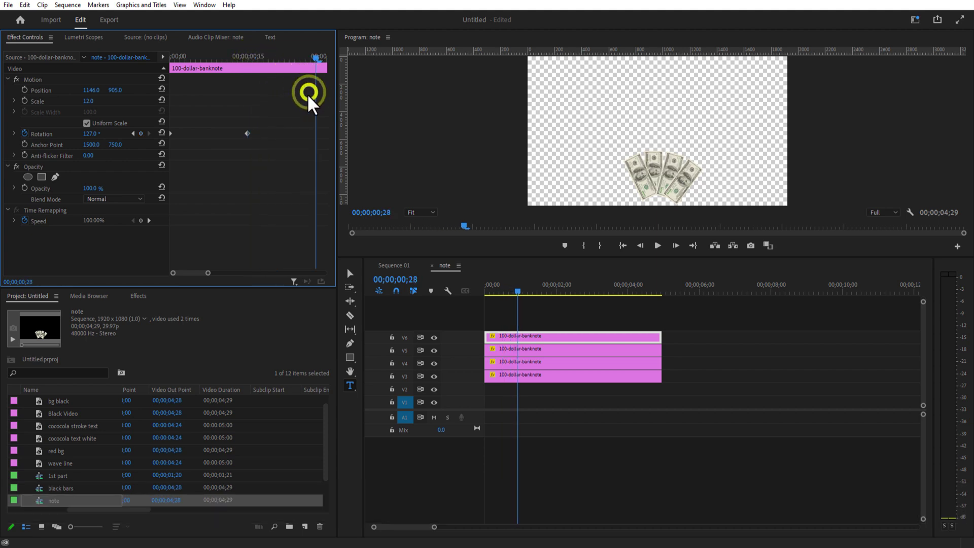
{"action": "left_click_drag", "start_coordinate": [207, 273], "coordinate": [219, 274]}
{"action": "mouse_move", "coordinate": [281, 56]}
{"action": "left_mouse_down"}
{"action": "mouse_move", "coordinate": [286, 47]}
{"action": "mouse_move", "coordinate": [290, 58]}
{"action": "left_mouse_up"}
{"action": "left_click", "coordinate": [98, 142]}
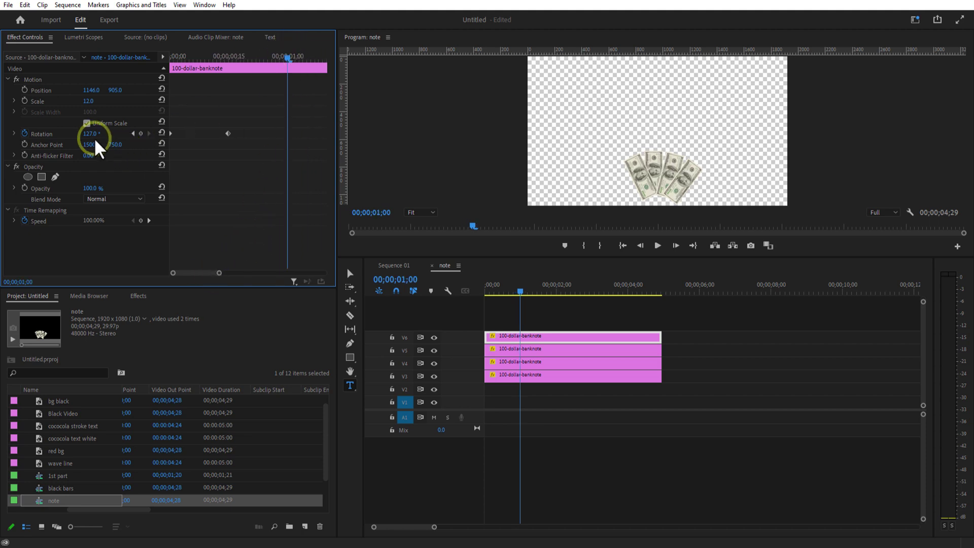
{"action": "type", "text": "130"}
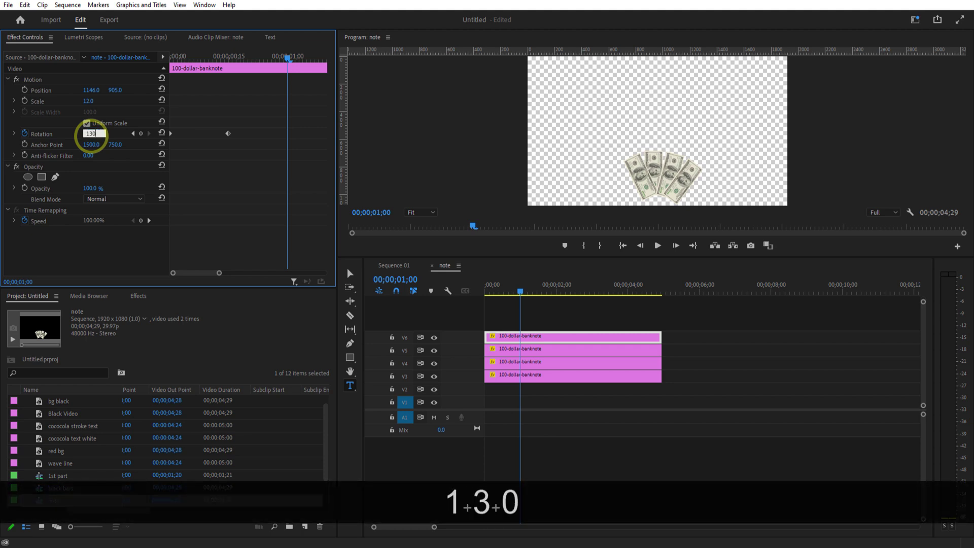
- Copy the V6 banknote's rotation keyframes and paste them repeatedly to fill the rest of the clip
{"action": "left_click", "coordinate": [115, 137]}
{"action": "key", "text": "ctrl+v"}
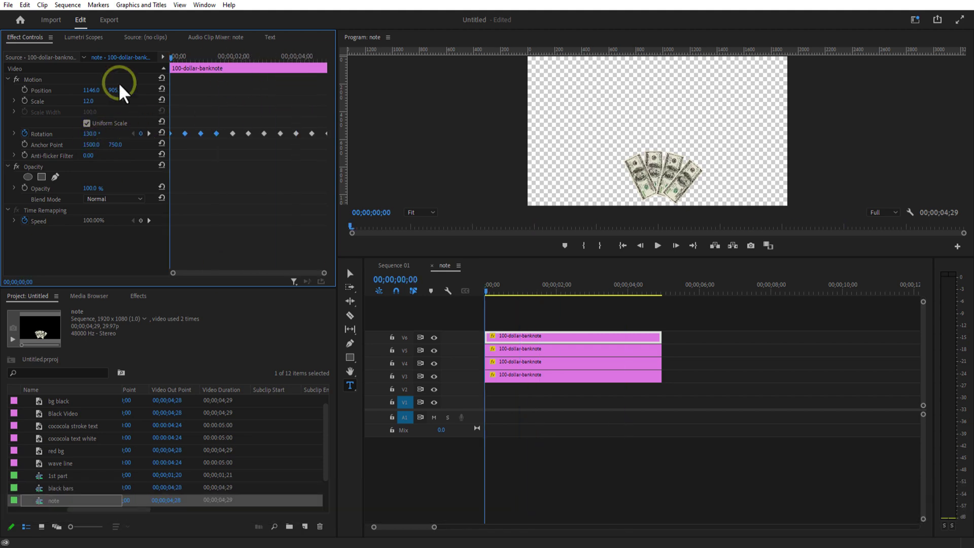
{"action": "key", "text": "ctrl+v"}
- Keyframe the V3 banknote's rotation at 85° at 00;00;00;15, repeat its keyframes along the clip and play back the rocking motion
{"action": "left_click", "coordinate": [217, 59]}
{"action": "left_click", "coordinate": [84, 133]}
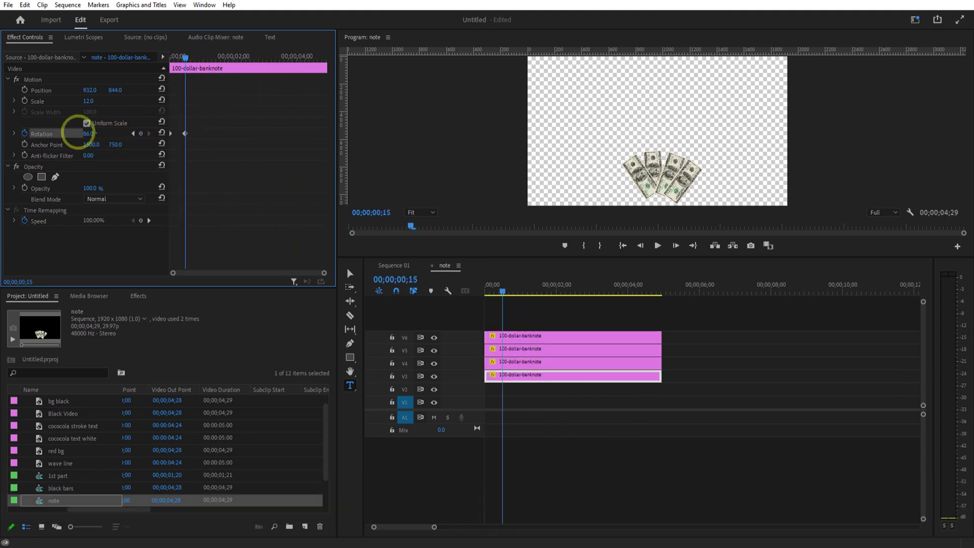
{"action": "type", "text": "85"}
{"action": "left_click", "coordinate": [215, 59]}
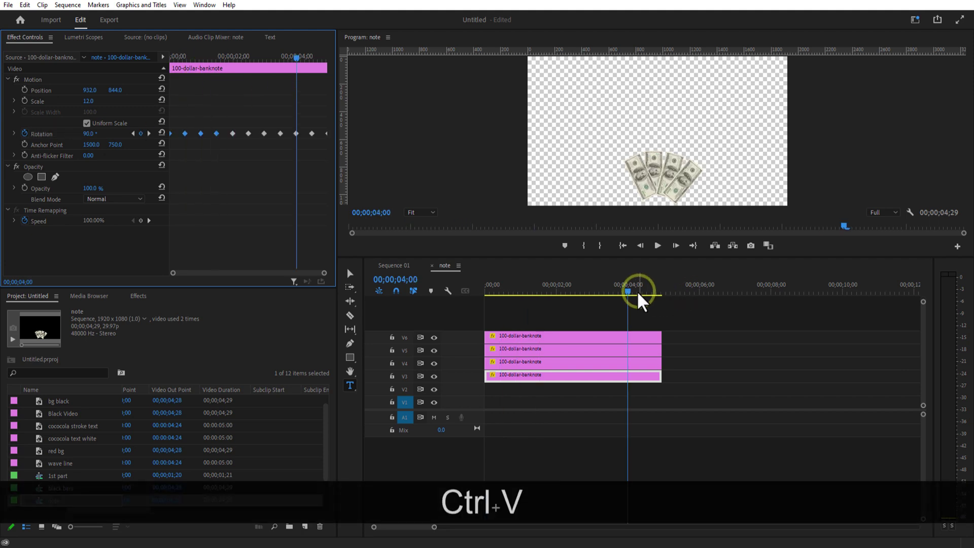
{"action": "left_click_drag", "start_coordinate": [631, 291], "coordinate": [485, 291]}
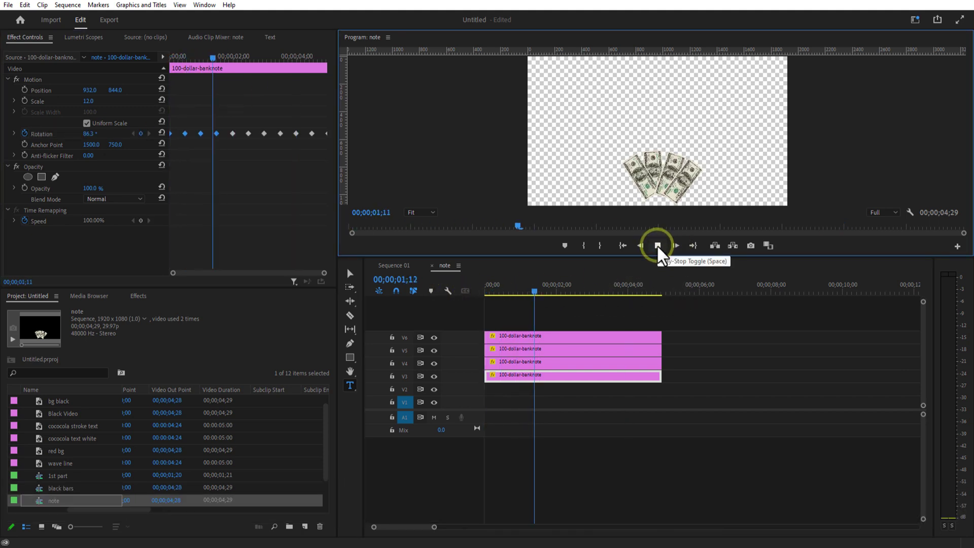
- Return to Sequence 01 and extend the red bg and bg black clips to 00;00;11;28
{"action": "left_click", "coordinate": [391, 265]}
{"action": "left_click", "coordinate": [640, 336]}
{"action": "left_click_drag", "start_coordinate": [551, 291], "coordinate": [661, 291]}
{"action": "left_click", "coordinate": [663, 387]}
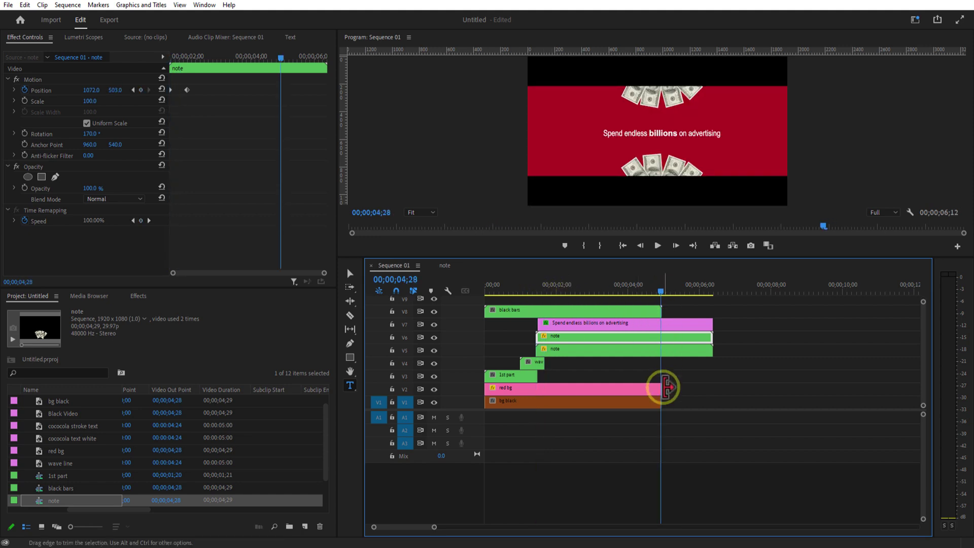
{"action": "left_click_drag", "start_coordinate": [664, 388], "coordinate": [909, 413]}
- Place a copy of the black bars clip directly after the original on the same track
{"action": "left_click", "coordinate": [670, 289]}
{"action": "left_click", "coordinate": [653, 311]}
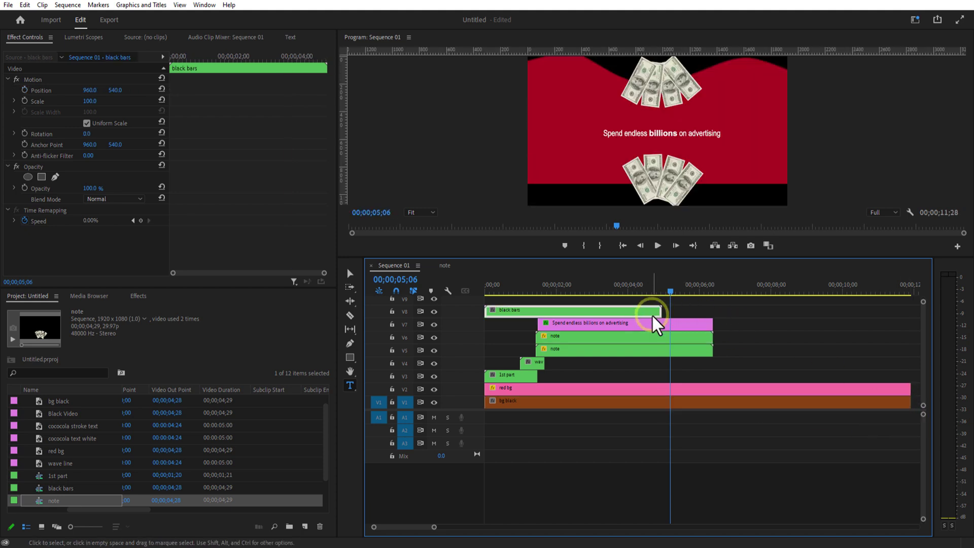
{"action": "left_click_drag", "start_coordinate": [573, 311], "coordinate": [751, 311]}
{"action": "left_click_drag", "start_coordinate": [676, 291], "coordinate": [628, 299]}
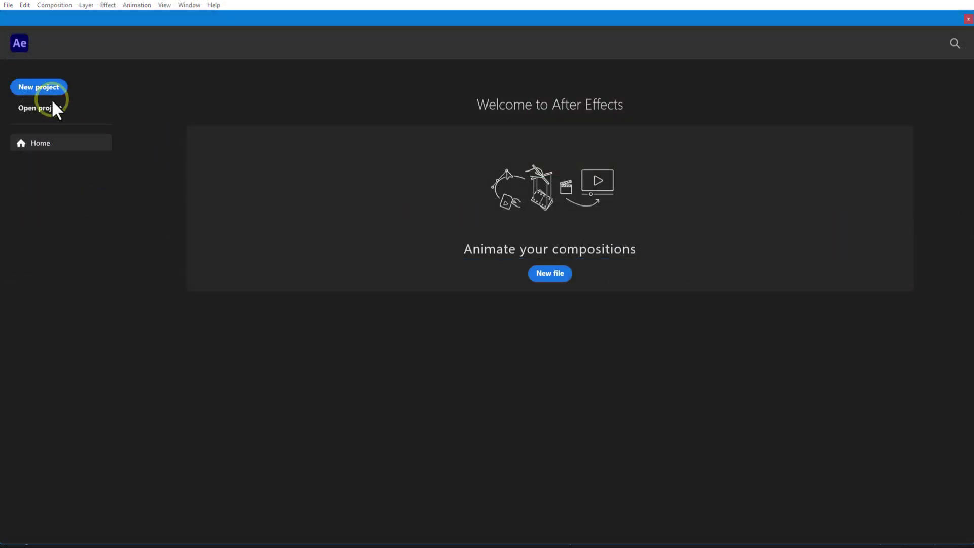
- Switch to After Effects and create a new project with a 1920x1080, 25 fps, 10-second composition named wave text
{"action": "left_click", "coordinate": [51, 95]}
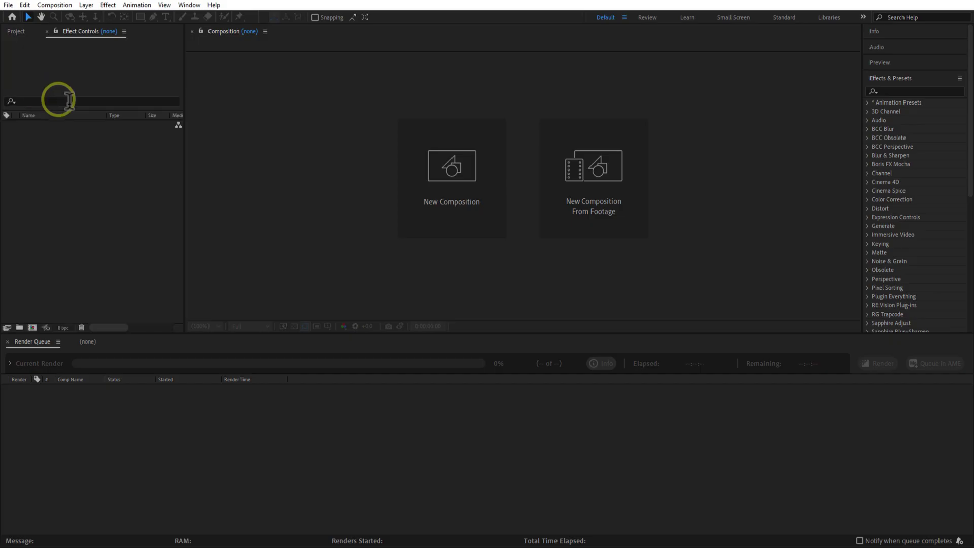
{"action": "left_click", "coordinate": [491, 198]}
{"action": "type", "text": "wave text"}
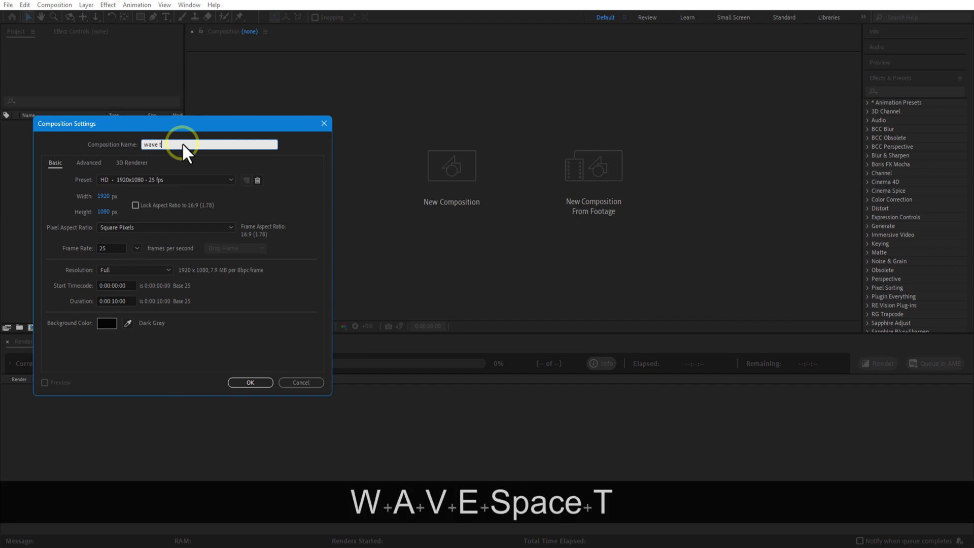
{"action": "left_click", "coordinate": [250, 382]}
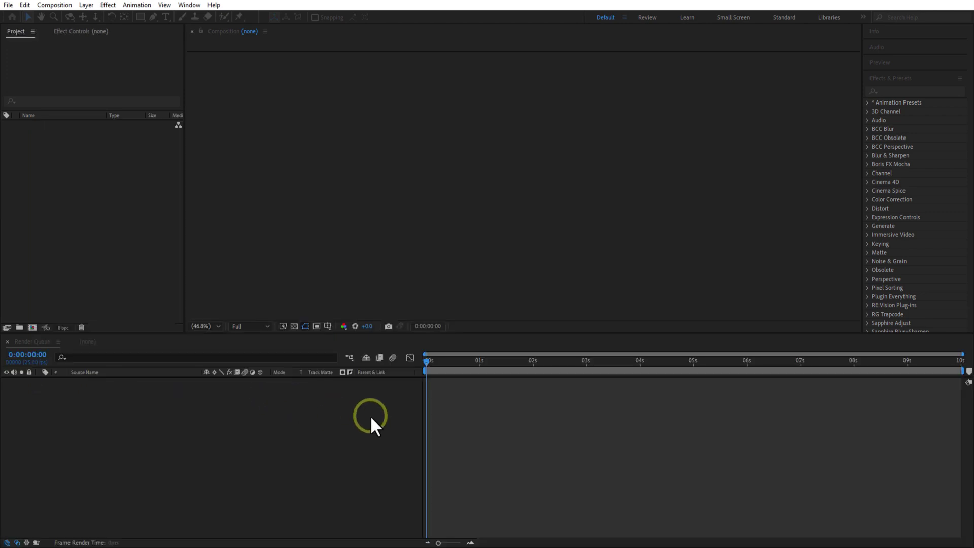
- Add a white solid layer named bg to the composition
{"action": "right_click", "coordinate": [168, 420]}
{"action": "mouse_move", "coordinate": [316, 315]}
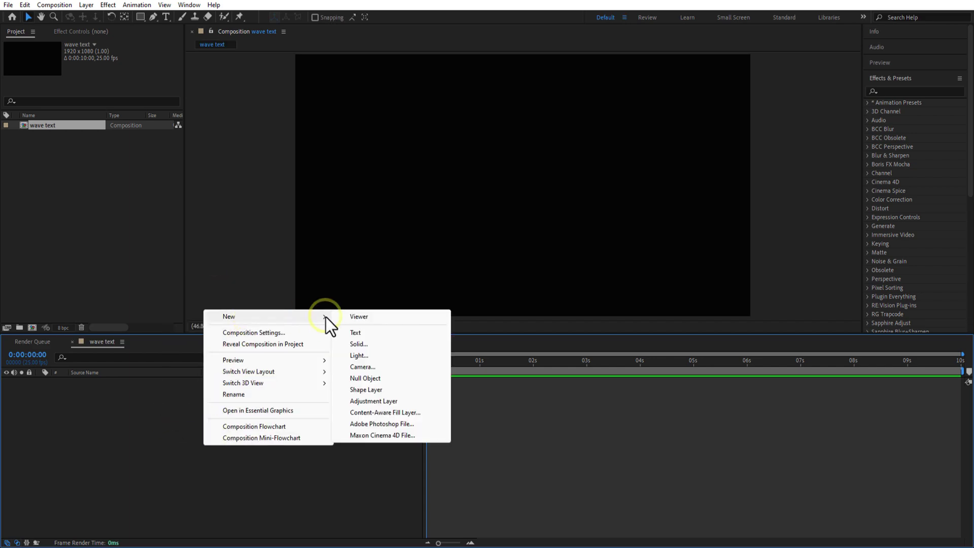
{"action": "left_click", "coordinate": [360, 344]}
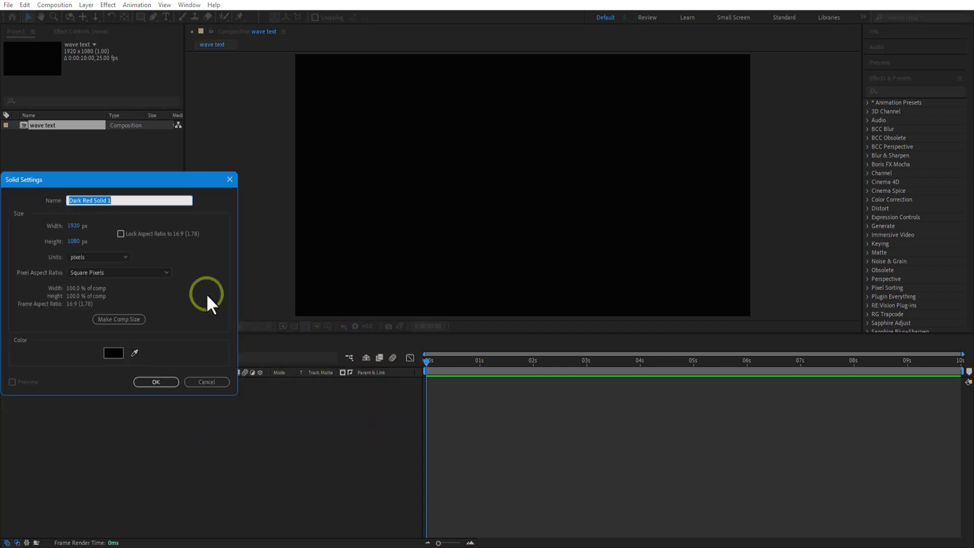
{"action": "type", "text": "bg"}
{"action": "left_click", "coordinate": [113, 353]}
{"action": "left_click", "coordinate": [355, 208]}
{"action": "left_click", "coordinate": [573, 208]}
{"action": "left_click", "coordinate": [156, 382]}
- Add centered black text "every year" in Arial Bold at 240 px and duplicate the text layer
{"action": "left_click", "coordinate": [166, 17]}
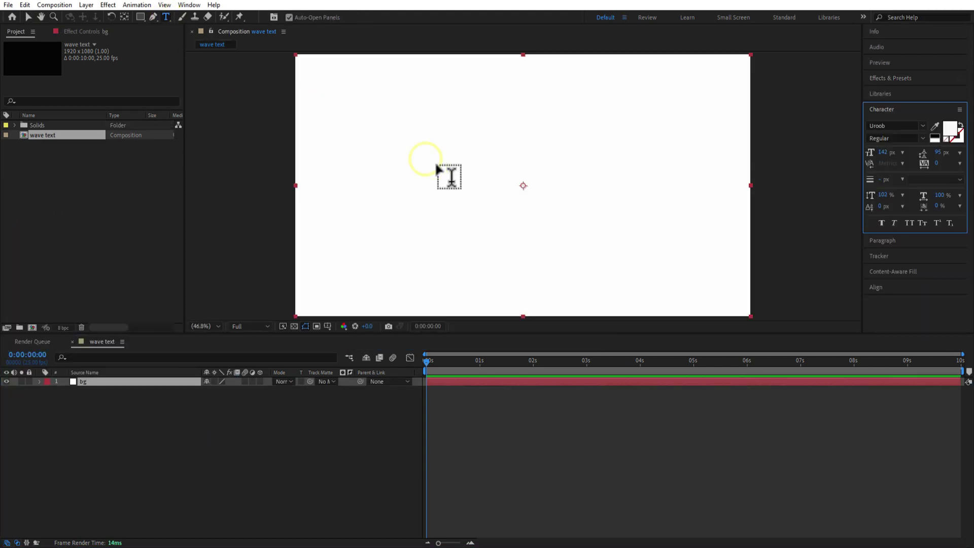
{"action": "left_click", "coordinate": [465, 184]}
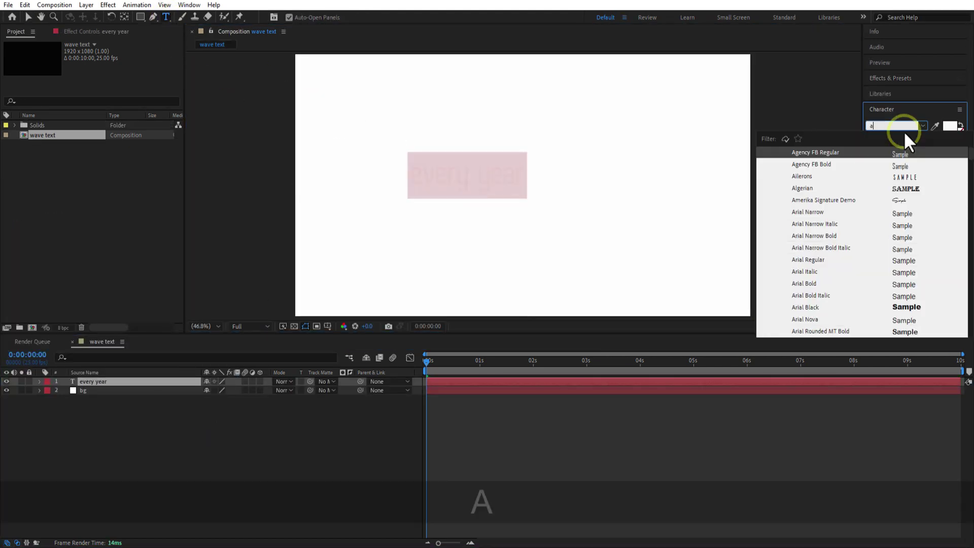
{"action": "left_click", "coordinate": [891, 267]}
{"action": "left_click", "coordinate": [114, 384]}
{"action": "key", "text": "ctrl+d"}
- Replace the white bg solid with a black solid named bg beneath both text layers
{"action": "left_click", "coordinate": [112, 400]}
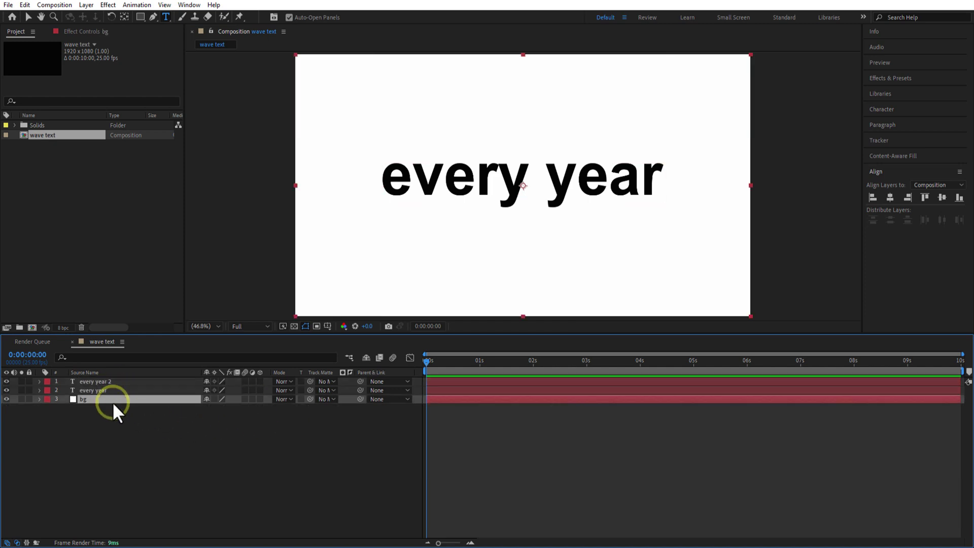
{"action": "key", "text": "Delete"}
{"action": "right_click", "coordinate": [113, 418]}
{"action": "mouse_move", "coordinate": [156, 291]}
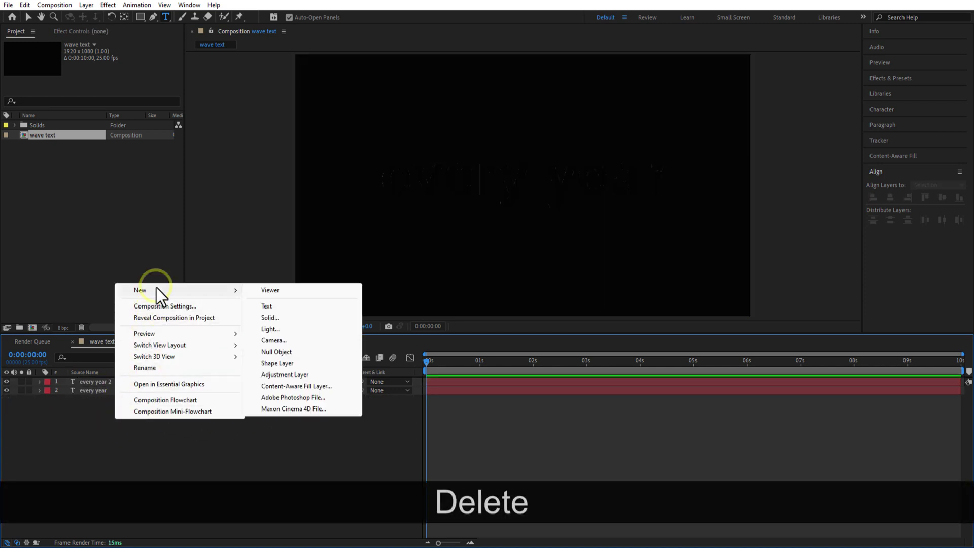
{"action": "left_click", "coordinate": [273, 318]}
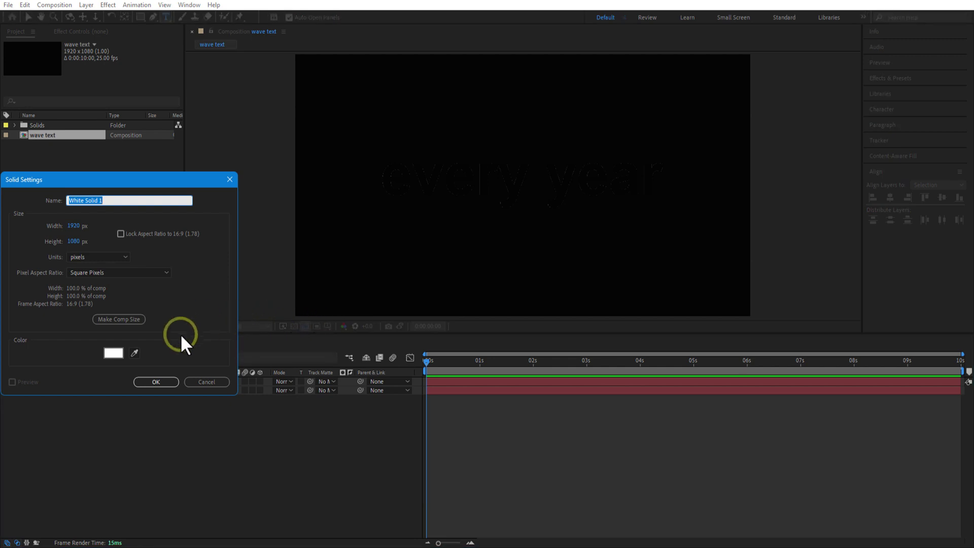
{"action": "type", "text": "bg"}
{"action": "left_click", "coordinate": [114, 352]}
{"action": "left_click", "coordinate": [355, 338]}
{"action": "left_click", "coordinate": [575, 210]}
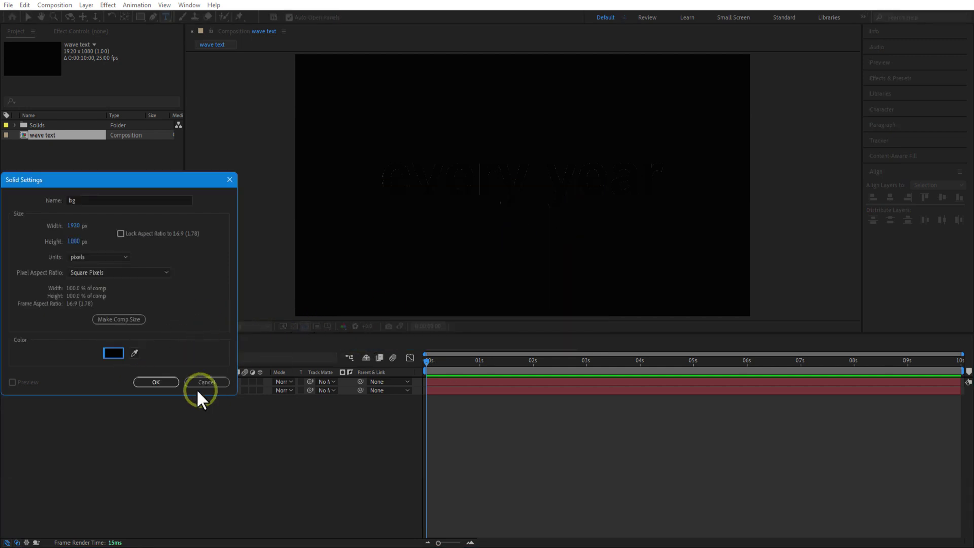
{"action": "left_click", "coordinate": [156, 381]}
{"action": "left_click_drag", "start_coordinate": [89, 393], "coordinate": [86, 415]}
- Recolor both every year text layers white and hide the lower one
{"action": "left_click", "coordinate": [101, 383]}
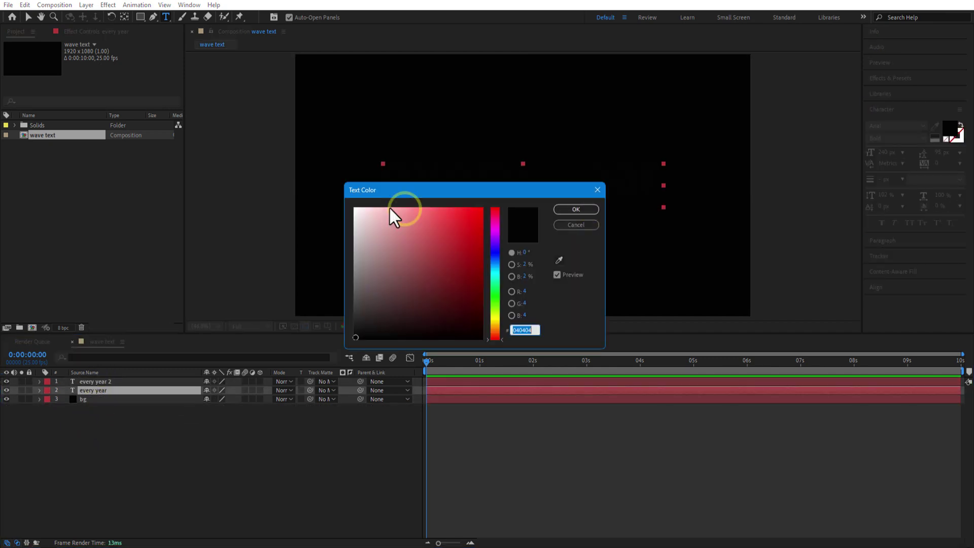
{"action": "left_click", "coordinate": [587, 202]}
{"action": "left_click", "coordinate": [232, 426]}
{"action": "left_click", "coordinate": [7, 390]}
- Turn the every year 2 text into an outline with no fill and a 2 px white stroke
{"action": "left_click", "coordinate": [96, 379]}
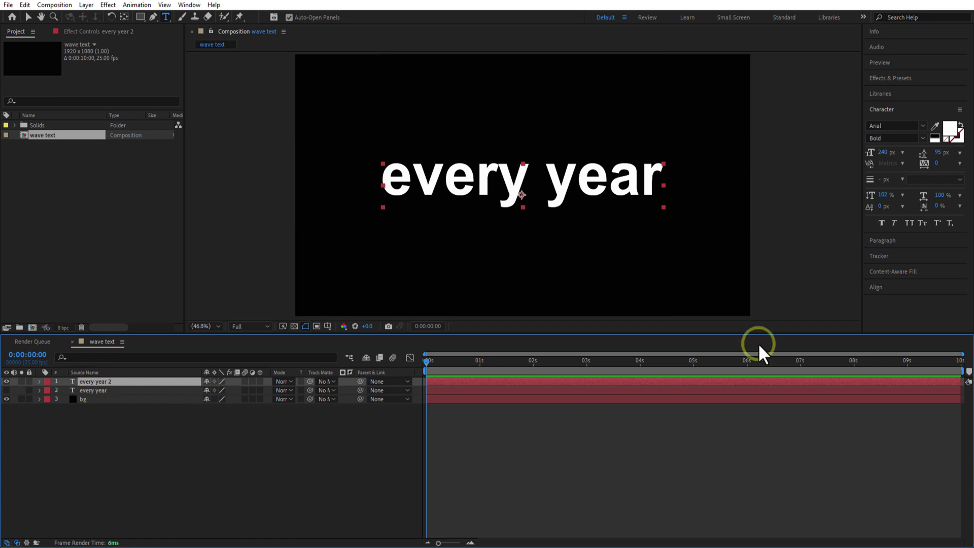
{"action": "left_click", "coordinate": [960, 125]}
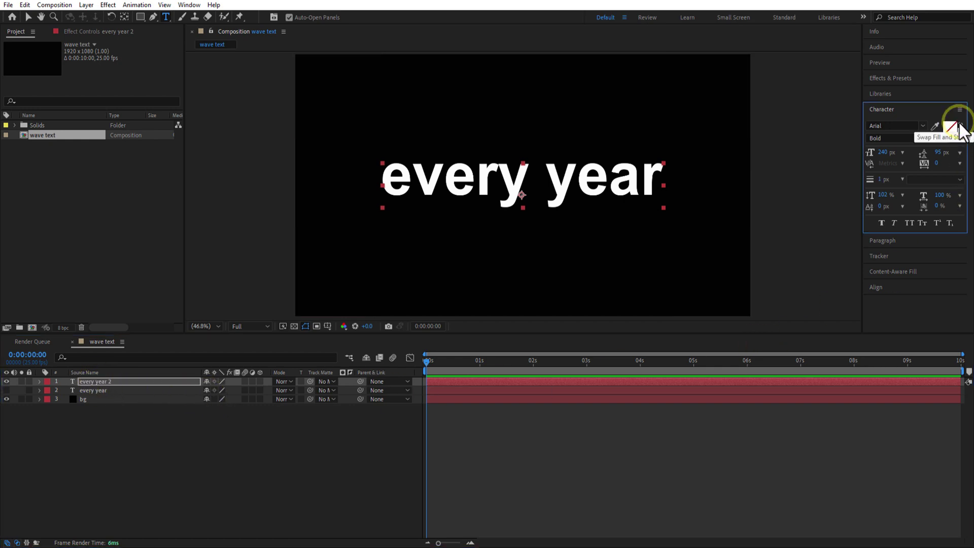
{"action": "left_click", "coordinate": [214, 447]}
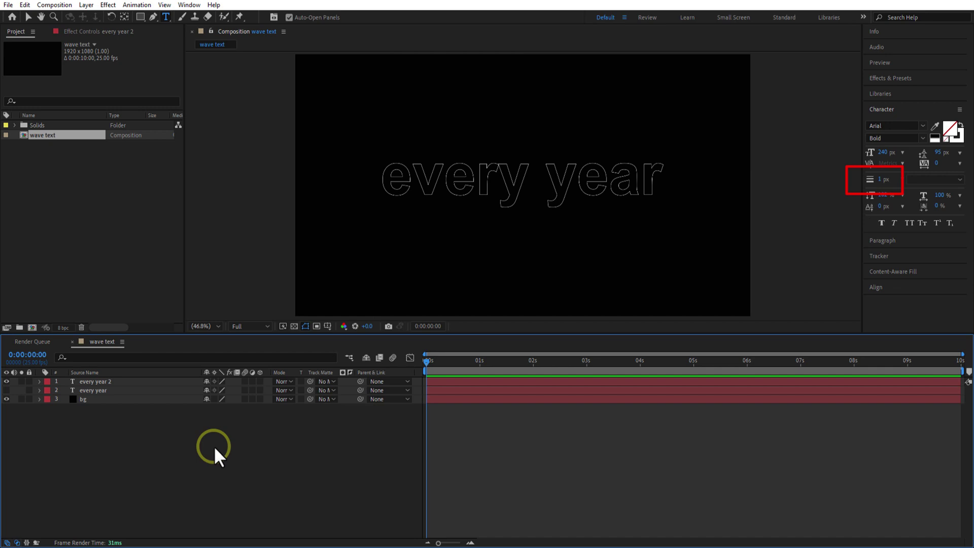
- Draw a rectangle shape layer covering the whole text and give it a solid white fill
{"action": "key", "text": "q"}
{"action": "left_click_drag", "start_coordinate": [348, 123], "coordinate": [685, 232]}
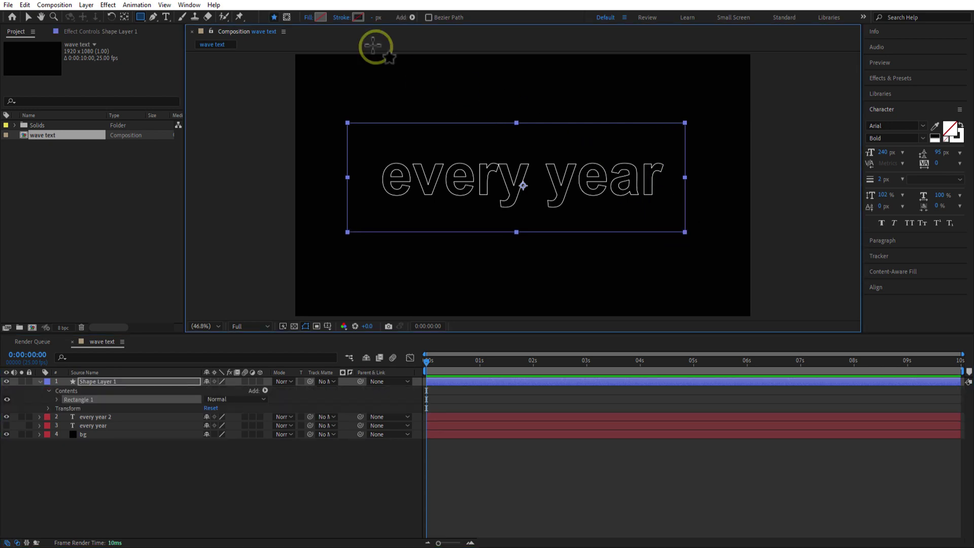
{"action": "left_click", "coordinate": [308, 17]}
{"action": "left_click", "coordinate": [446, 243]}
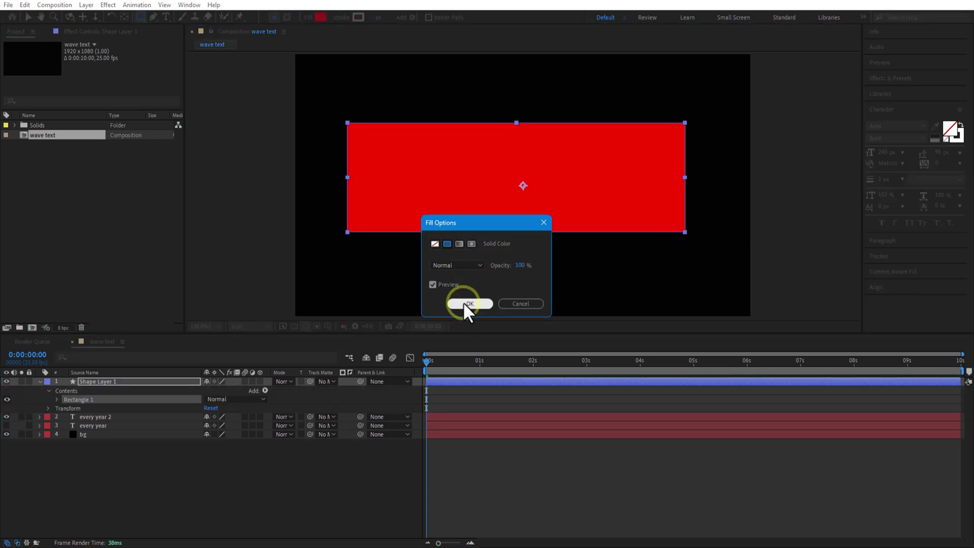
{"action": "left_click", "coordinate": [467, 304]}
{"action": "left_click", "coordinate": [320, 17]}
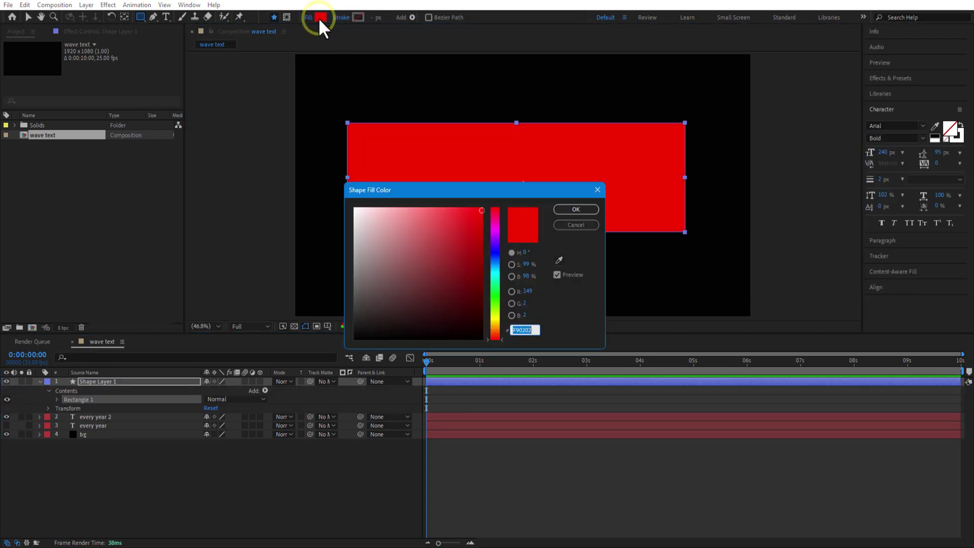
{"action": "left_click", "coordinate": [356, 211]}
{"action": "left_click", "coordinate": [583, 208]}
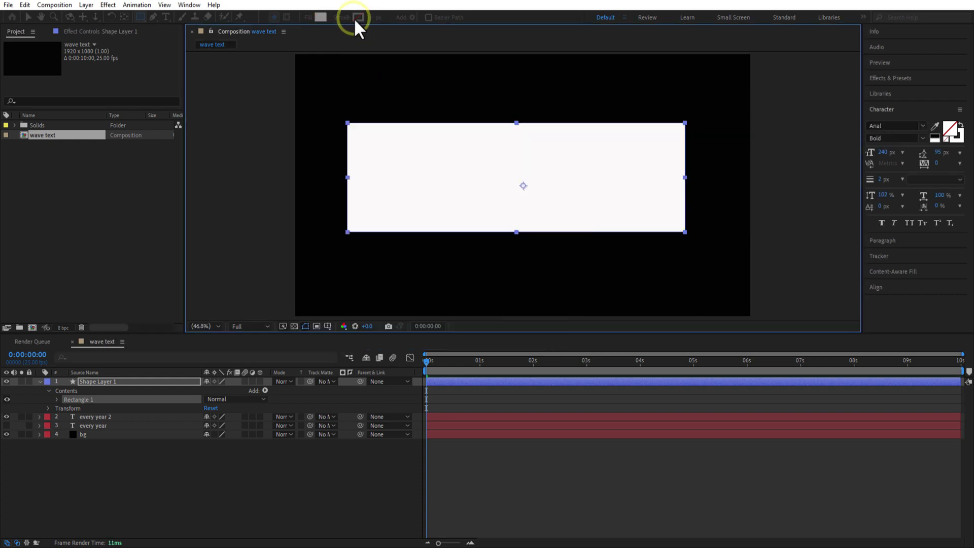
- Shrink the white rectangle to closely frame the text and move its layer below every year 2
{"action": "key", "text": "v"}
{"action": "left_click_drag", "start_coordinate": [348, 123], "coordinate": [379, 152]}
{"action": "left_click_drag", "start_coordinate": [516, 203], "coordinate": [521, 206]}
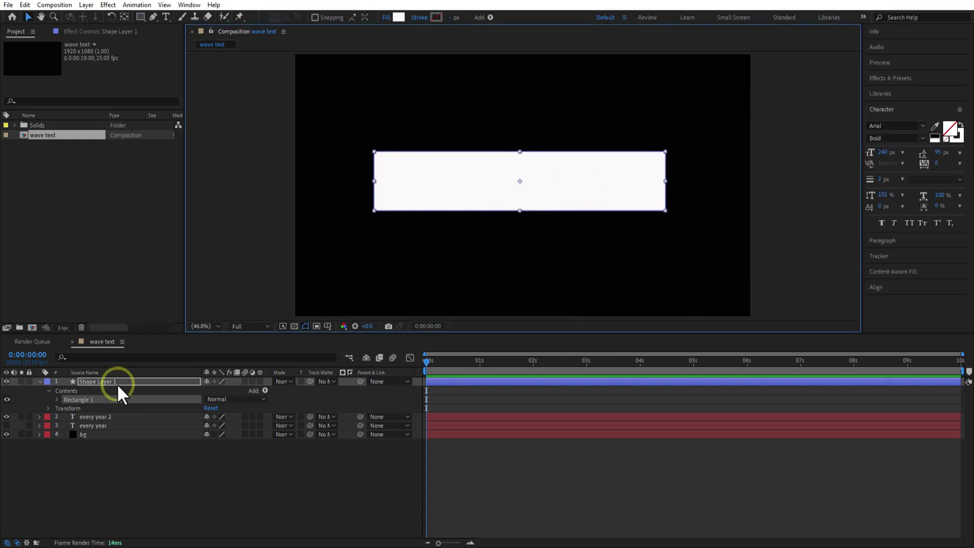
{"action": "left_click", "coordinate": [90, 384]}
{"action": "left_click", "coordinate": [40, 381]}
{"action": "left_click_drag", "start_coordinate": [141, 384], "coordinate": [135, 400]}
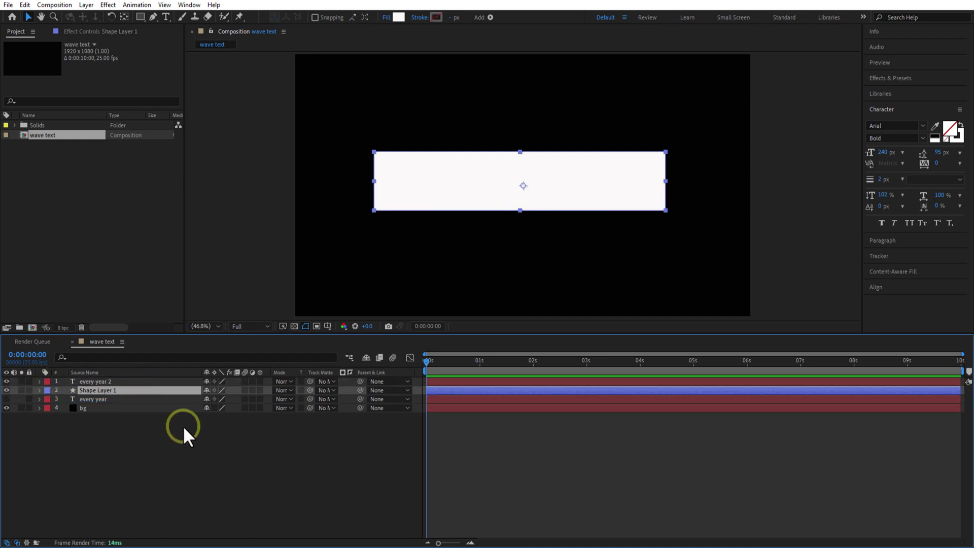
- Apply the Wave Warp effect to Shape Layer 1 with wave height 10, wave width 80 and wave speed 2
{"action": "left_click", "coordinate": [887, 76]}
{"action": "left_click", "coordinate": [882, 92]}
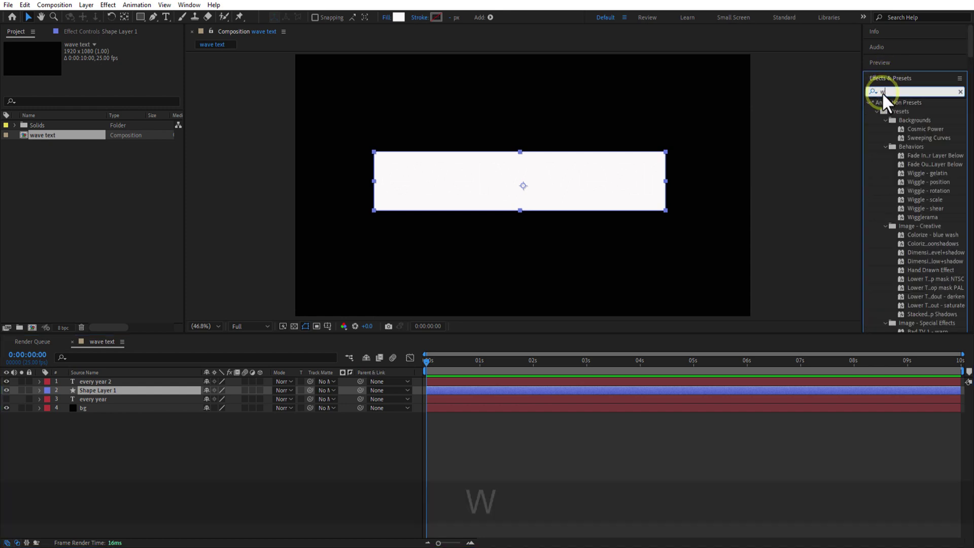
{"action": "type", "text": "wave"}
{"action": "left_click_drag", "start_coordinate": [902, 111], "coordinate": [122, 388]}
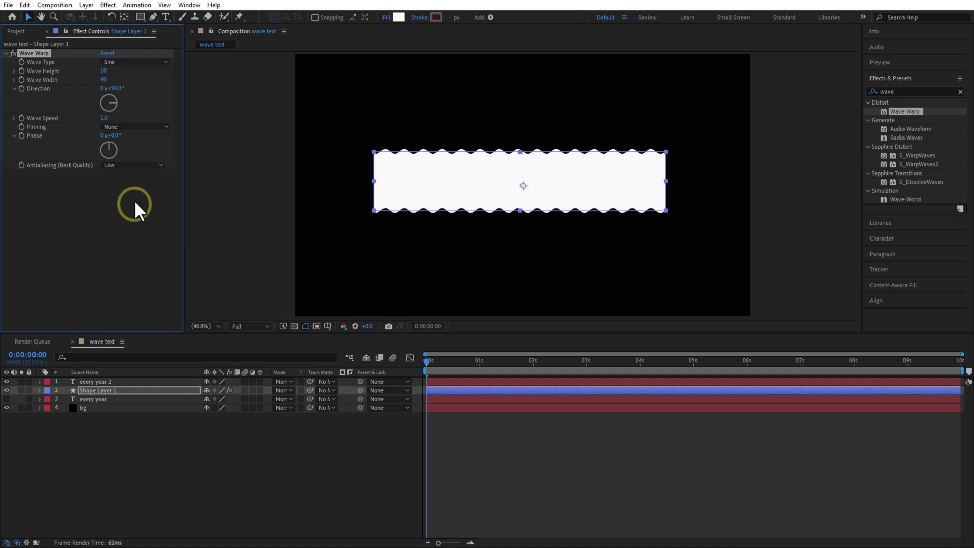
{"action": "mouse_move", "coordinate": [104, 70]}
{"action": "left_mouse_down"}
{"action": "mouse_move", "coordinate": [128, 74]}
{"action": "mouse_move", "coordinate": [105, 71]}
{"action": "left_mouse_up"}
{"action": "left_click", "coordinate": [104, 70]}
{"action": "type", "text": "1"}
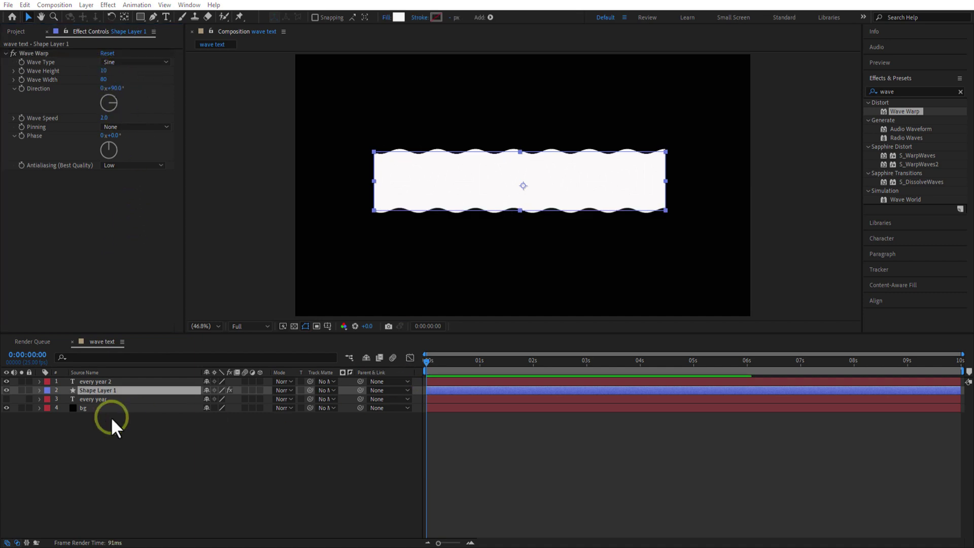
- Use Shape Layer 1 as the track matte of the solid every year layer and make that text layer visible
{"action": "left_click", "coordinate": [128, 399]}
{"action": "left_click", "coordinate": [321, 396]}
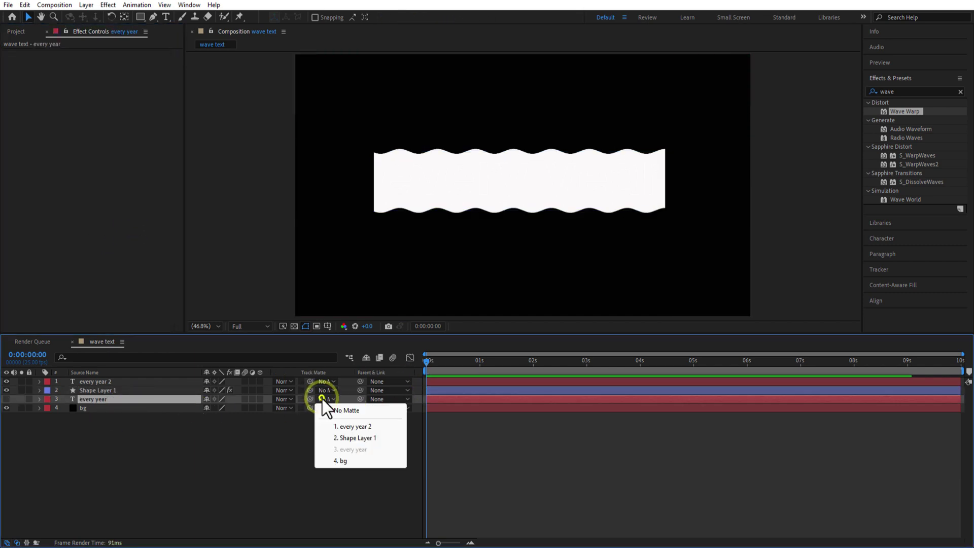
{"action": "left_click", "coordinate": [358, 436]}
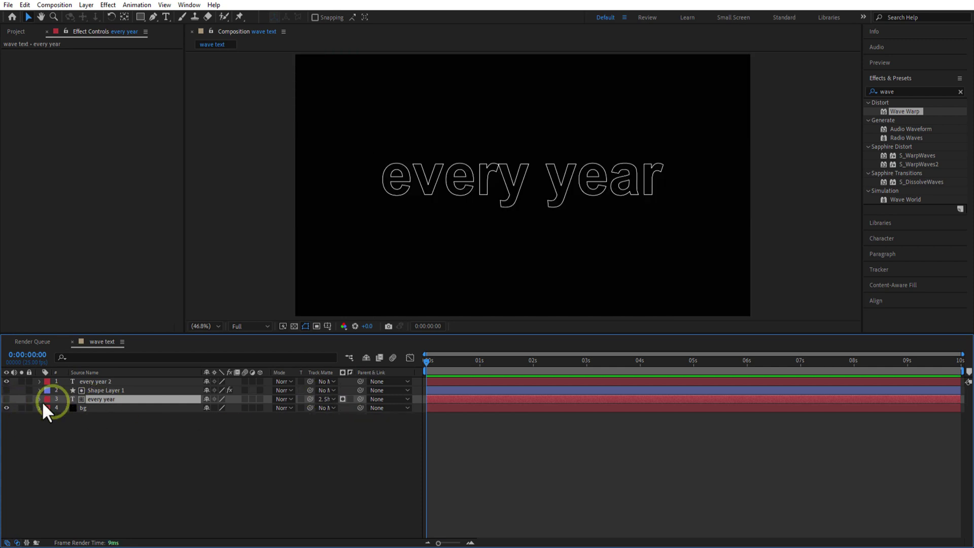
{"action": "left_click", "coordinate": [6, 398]}
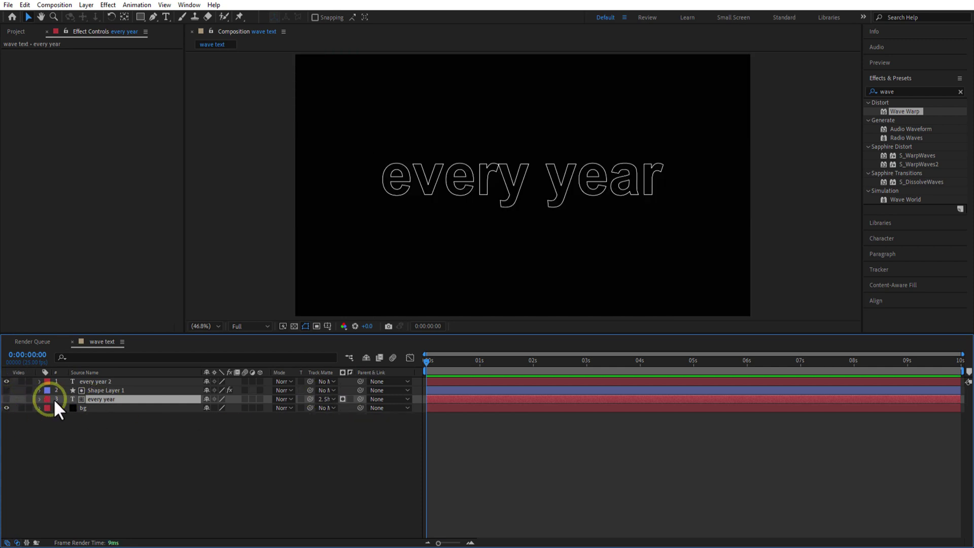
- Animate Shape Layer 1's vertical position so the wavy fill rises through the text, and begin exporting the composition
{"action": "left_click", "coordinate": [115, 391]}
{"action": "key", "text": "p"}
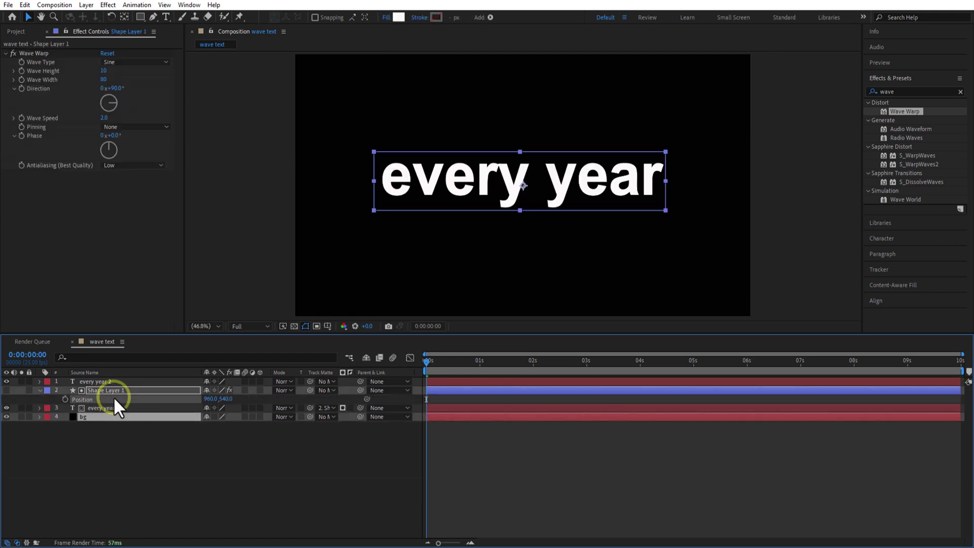
{"action": "left_click_drag", "start_coordinate": [267, 395], "coordinate": [281, 394]}
{"action": "left_click", "coordinate": [437, 364]}
{"action": "left_click_drag", "start_coordinate": [452, 370], "coordinate": [475, 372]}
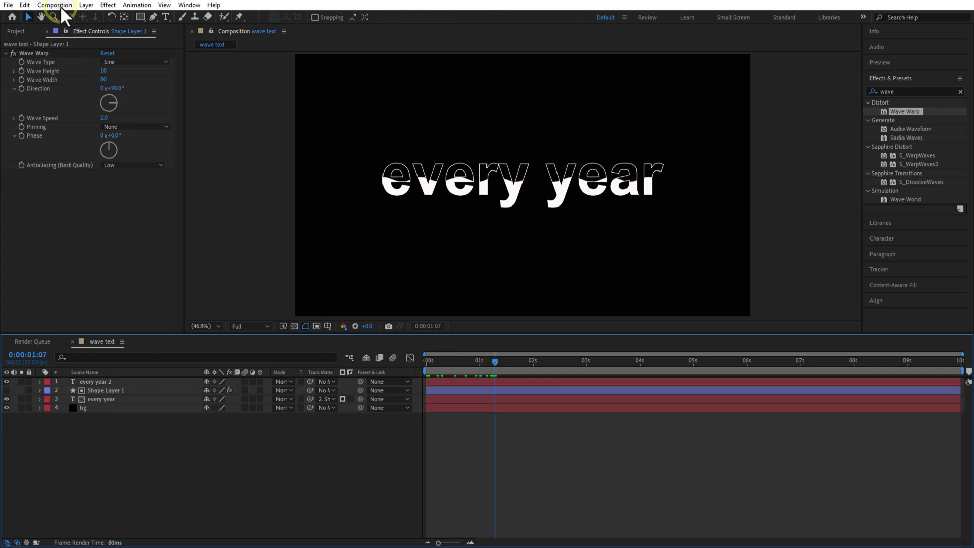
{"action": "left_click", "coordinate": [55, 5]}
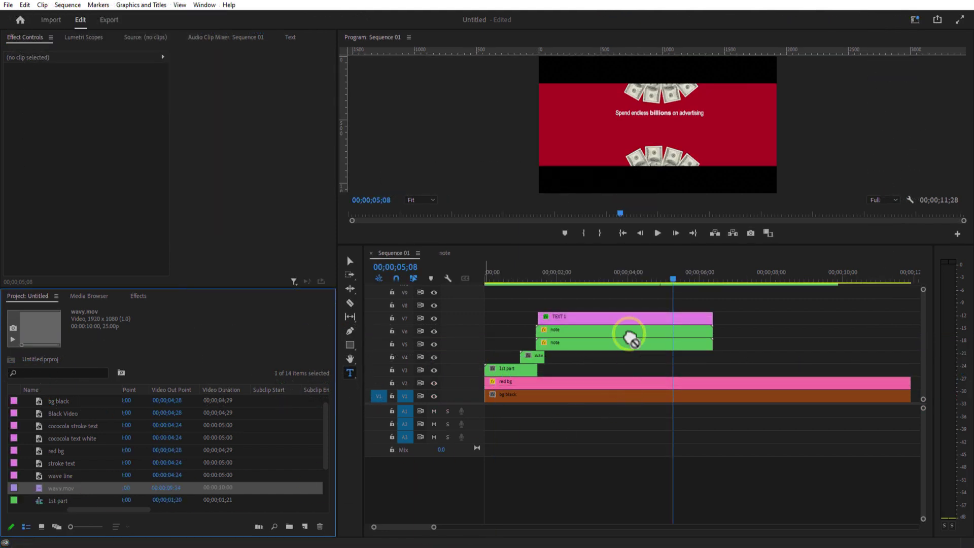
- Switch to Premiere Pro, place wavy.mov on track V8 above TEXT 1 and apply the Color Key effect to it
{"action": "left_click_drag", "start_coordinate": [629, 337], "coordinate": [620, 304]}
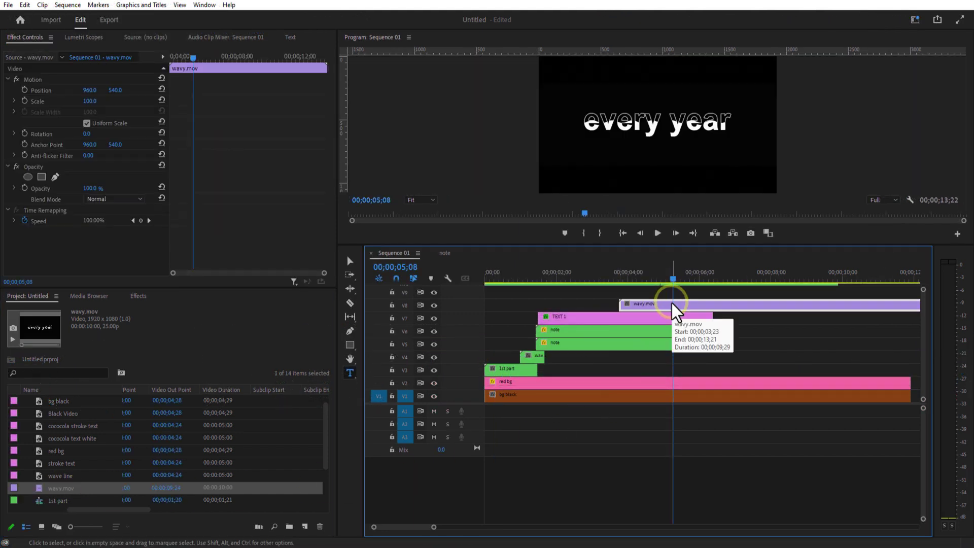
{"action": "left_click", "coordinate": [139, 296]}
{"action": "key", "text": "BackSpace"}
{"action": "left_click", "coordinate": [7, 365]}
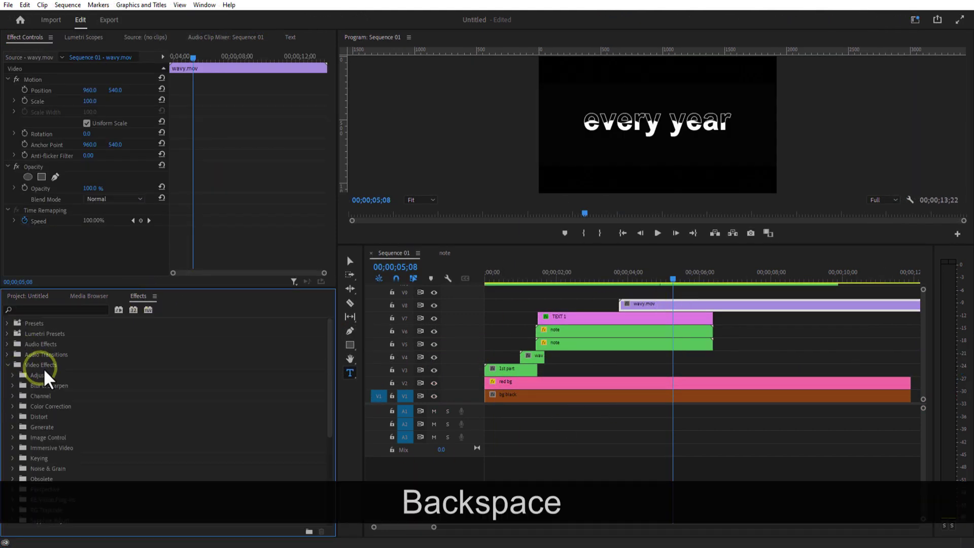
{"action": "scroll", "coordinate": [102, 386], "scroll_direction": "down", "scroll_amount": 3}
{"action": "scroll", "coordinate": [103, 387], "scroll_direction": "down", "scroll_amount": 2}
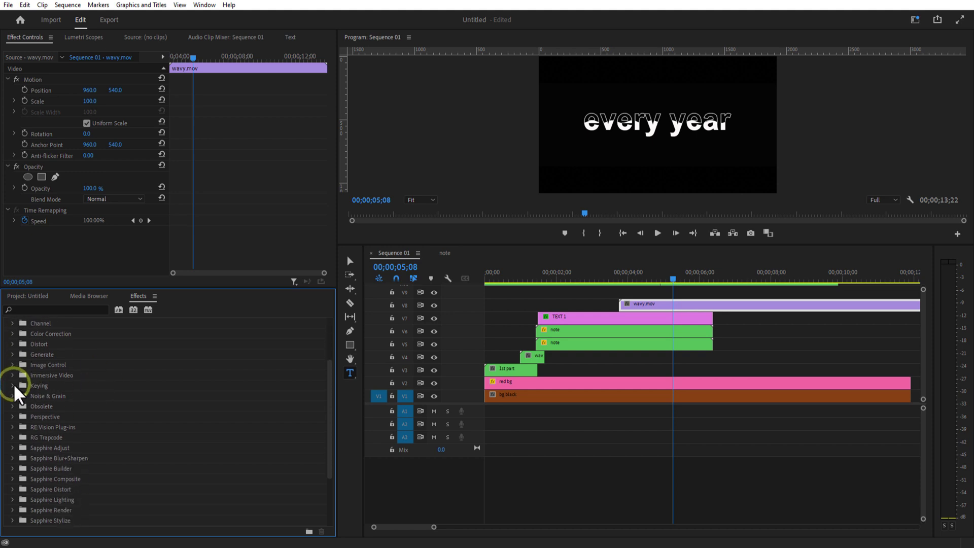
{"action": "left_click", "coordinate": [13, 385]}
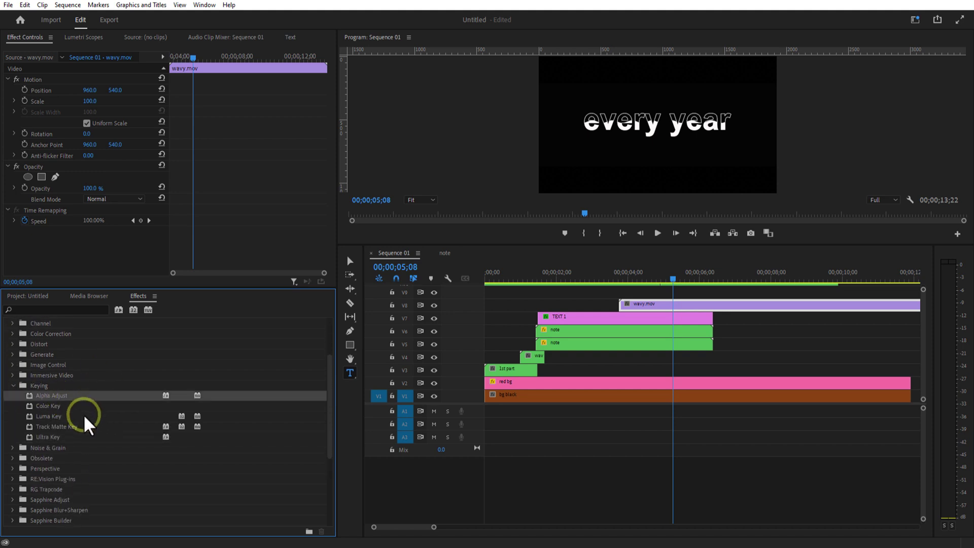
{"action": "left_click", "coordinate": [61, 418]}
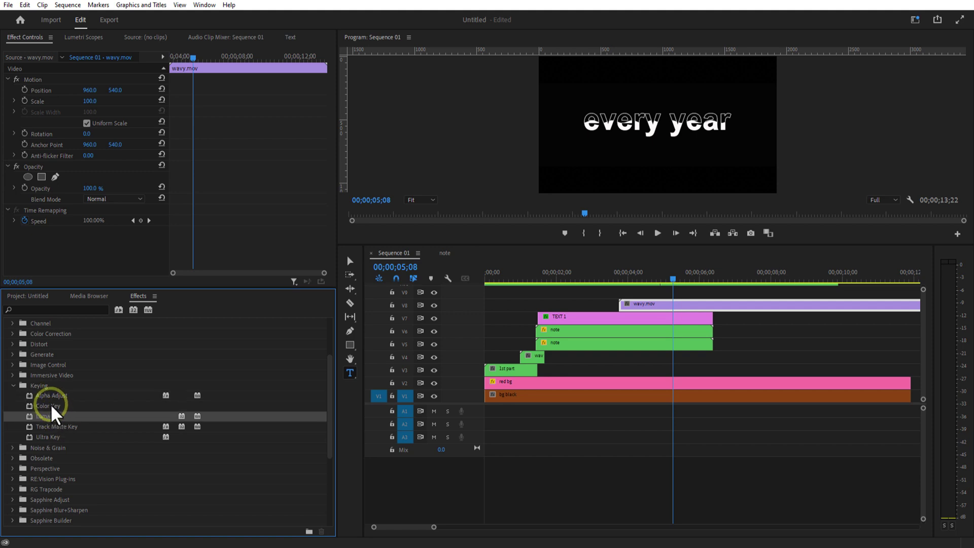
{"action": "left_click", "coordinate": [69, 409]}
{"action": "left_click_drag", "start_coordinate": [205, 417], "coordinate": [641, 311]}
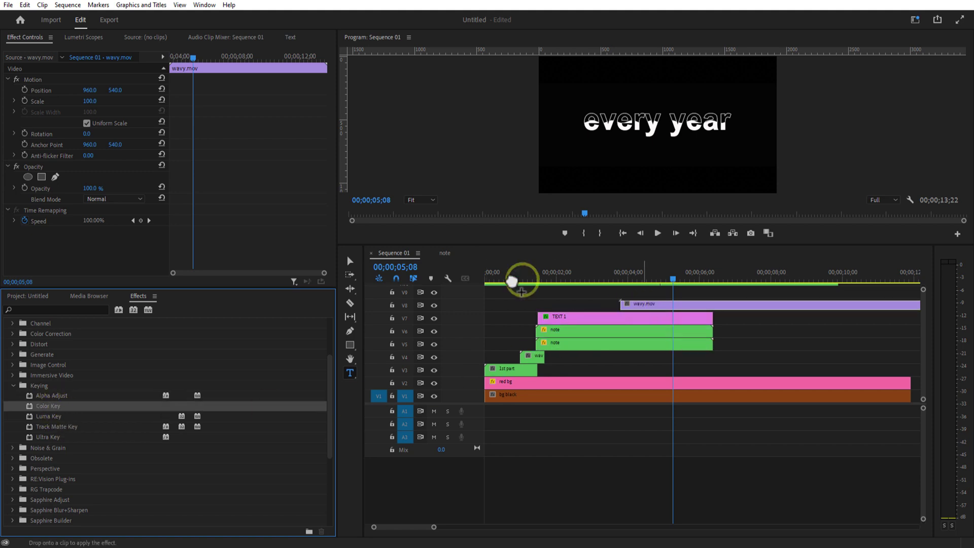
- Key out the black of wavy.mov with a color tolerance of 151 and set its vertical position to 585
{"action": "scroll", "coordinate": [107, 252], "scroll_direction": "down", "scroll_amount": 1}
{"action": "left_click_drag", "start_coordinate": [100, 234], "coordinate": [577, 98]}
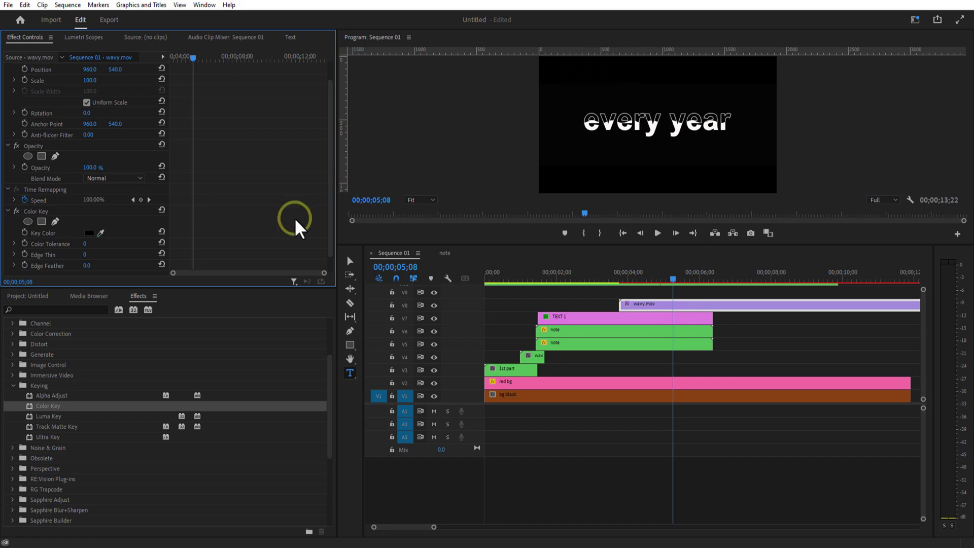
{"action": "left_click_drag", "start_coordinate": [84, 244], "coordinate": [88, 269]}
{"action": "left_click_drag", "start_coordinate": [115, 69], "coordinate": [147, 81]}
- Add further Position keyframes to the note clips around the entrance of the every year text, up to 00;00;03;23
{"action": "left_click", "coordinate": [584, 332]}
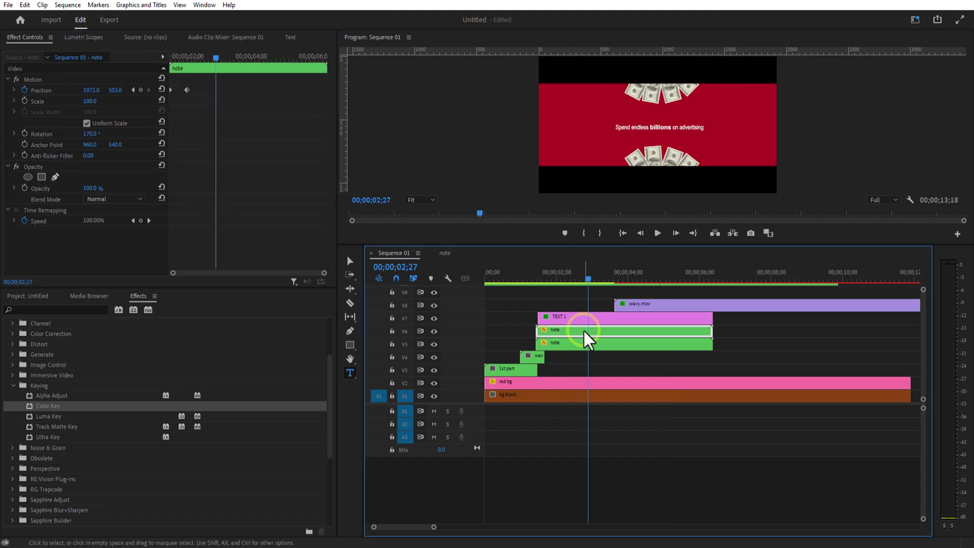
{"action": "left_click_drag", "start_coordinate": [213, 60], "coordinate": [189, 79]}
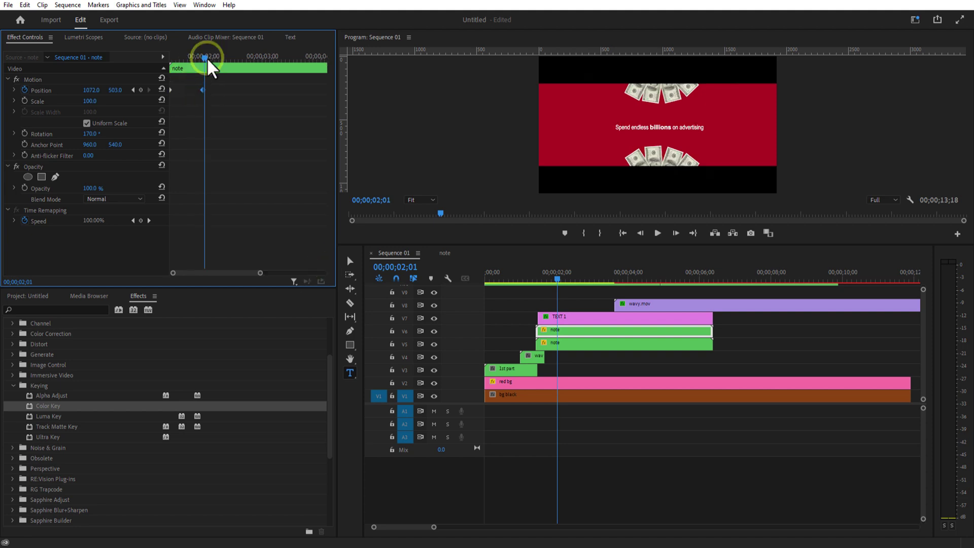
{"action": "left_click", "coordinate": [133, 90]}
{"action": "left_click", "coordinate": [583, 344]}
{"action": "left_click", "coordinate": [65, 83]}
{"action": "left_click", "coordinate": [557, 277]}
{"action": "left_click_drag", "start_coordinate": [562, 286], "coordinate": [590, 289]}
{"action": "left_click", "coordinate": [628, 335]}
{"action": "left_click_drag", "start_coordinate": [219, 60], "coordinate": [245, 63]}
{"action": "left_click_drag", "start_coordinate": [99, 89], "coordinate": [60, 86]}
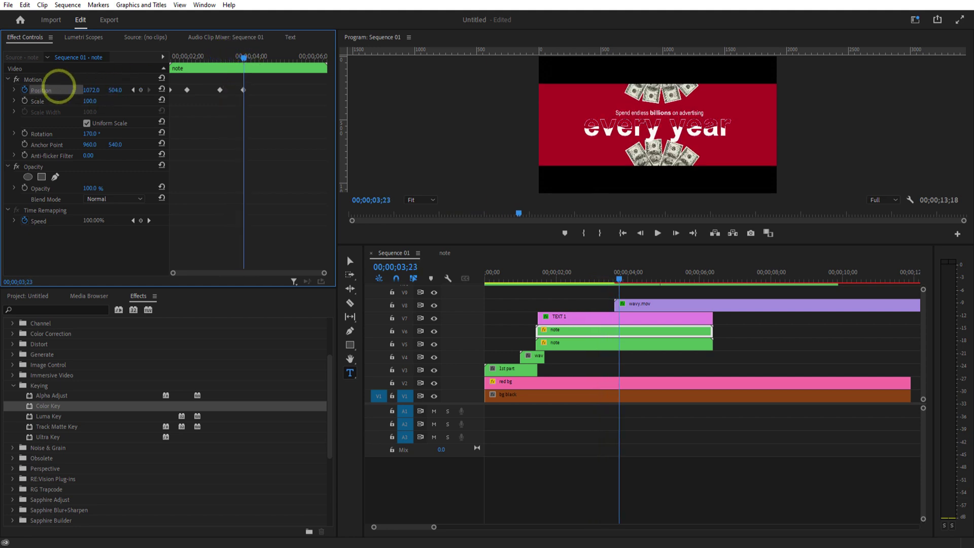
- Recheck the last Position keyframes of both note clips, undo a trial offset and preview the banknote animation
{"action": "left_click_drag", "start_coordinate": [615, 282], "coordinate": [592, 282]}
{"action": "left_click", "coordinate": [607, 342]}
{"action": "left_click", "coordinate": [604, 332]}
{"action": "left_click", "coordinate": [244, 64]}
{"action": "left_click_drag", "start_coordinate": [116, 89], "coordinate": [152, 91]}
{"action": "key", "text": "ctrl+z"}
{"action": "left_click", "coordinate": [606, 342]}
{"action": "left_click", "coordinate": [541, 278]}
{"action": "left_click", "coordinate": [656, 232]}
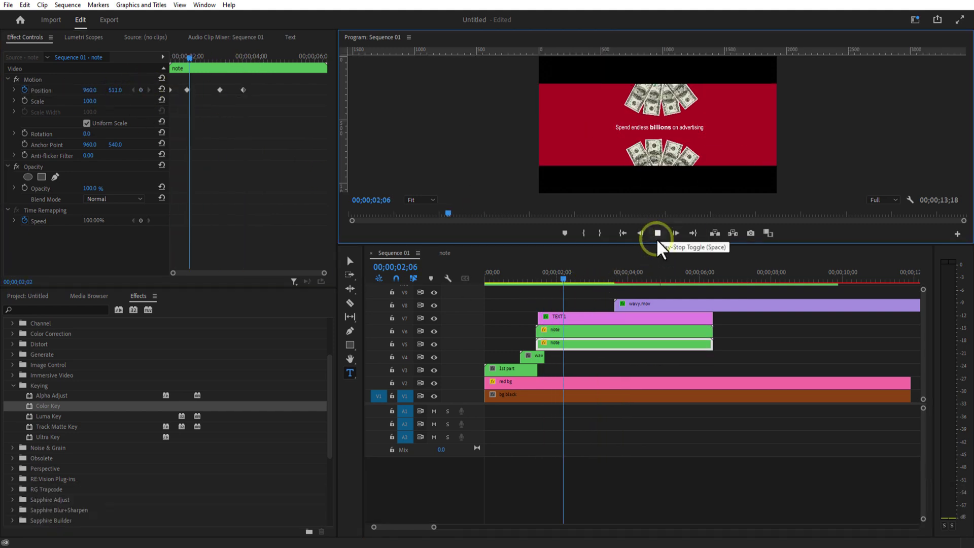
{"action": "left_click", "coordinate": [657, 233]}
- Split the TEXT 1 clip at 00;00;04;05, shortly after the every year text enters
{"action": "left_click_drag", "start_coordinate": [618, 280], "coordinate": [636, 319]}
{"action": "left_click", "coordinate": [636, 319]}
{"action": "left_click", "coordinate": [351, 303]}
{"action": "left_click", "coordinate": [634, 318]}
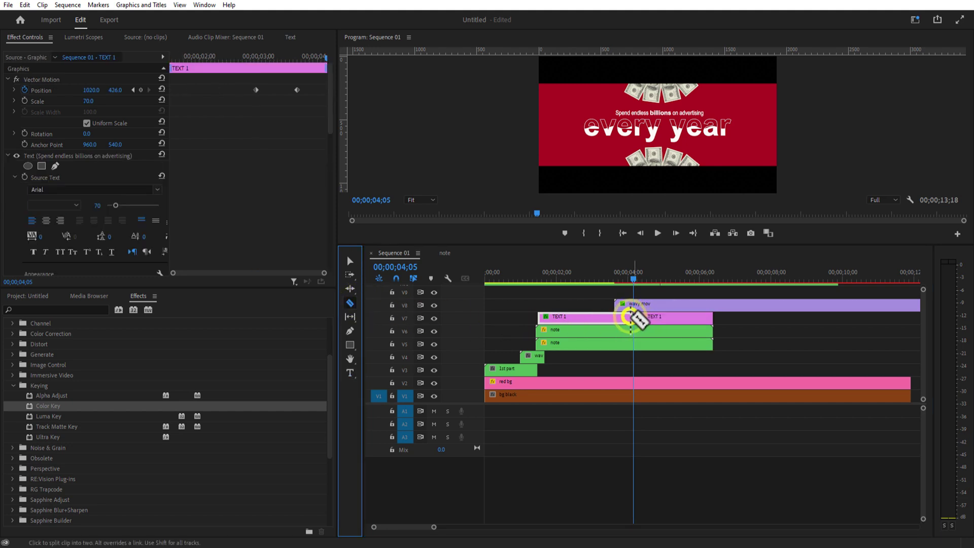
- Rewrite the second TEXT 1 segment as "But will never once to sell you on their" with only "never" in bold
{"action": "left_click", "coordinate": [350, 261]}
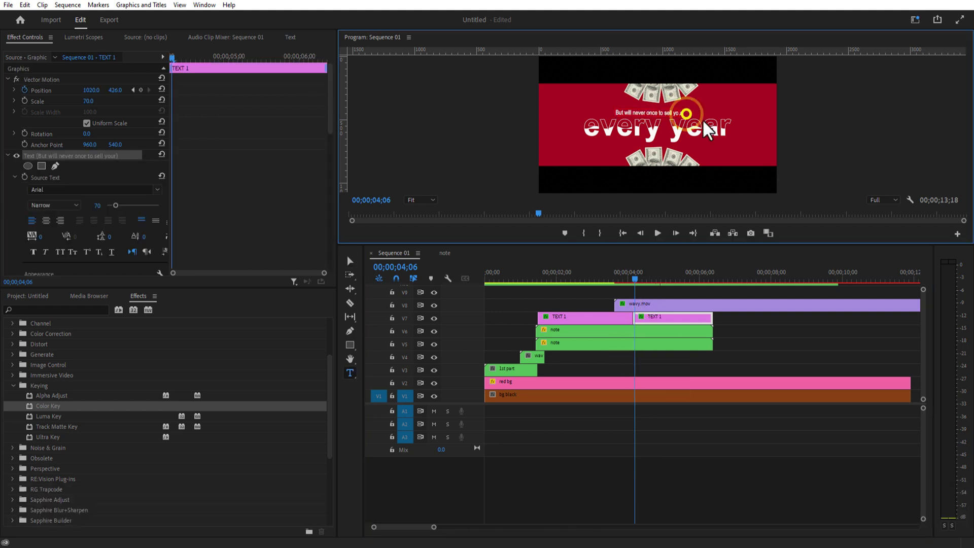
{"action": "left_click", "coordinate": [54, 205]}
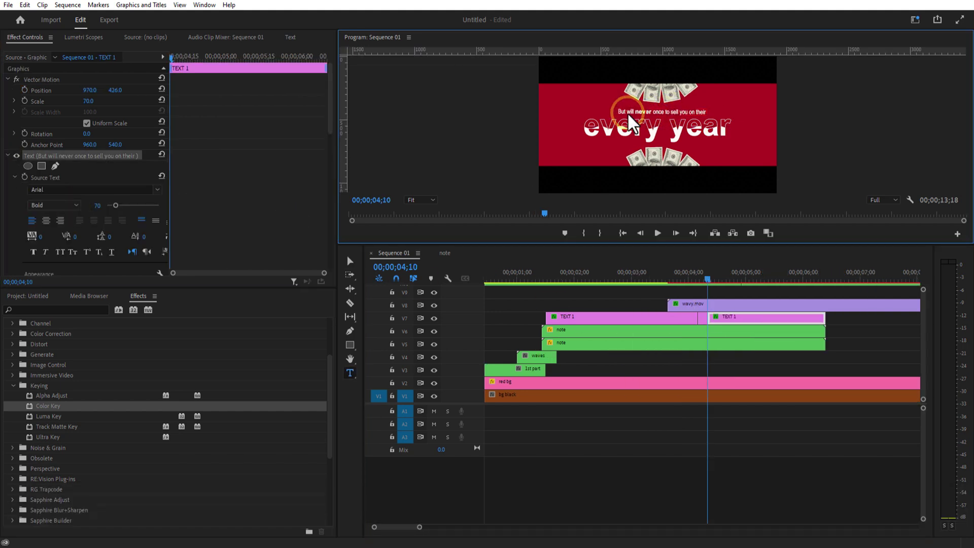
{"action": "left_click_drag", "start_coordinate": [660, 113], "coordinate": [626, 112]}
- In the short TEXT 1 segment at 00;00;04;08, make "But will" bold and return "never" to the regular style
{"action": "left_click", "coordinate": [702, 318]}
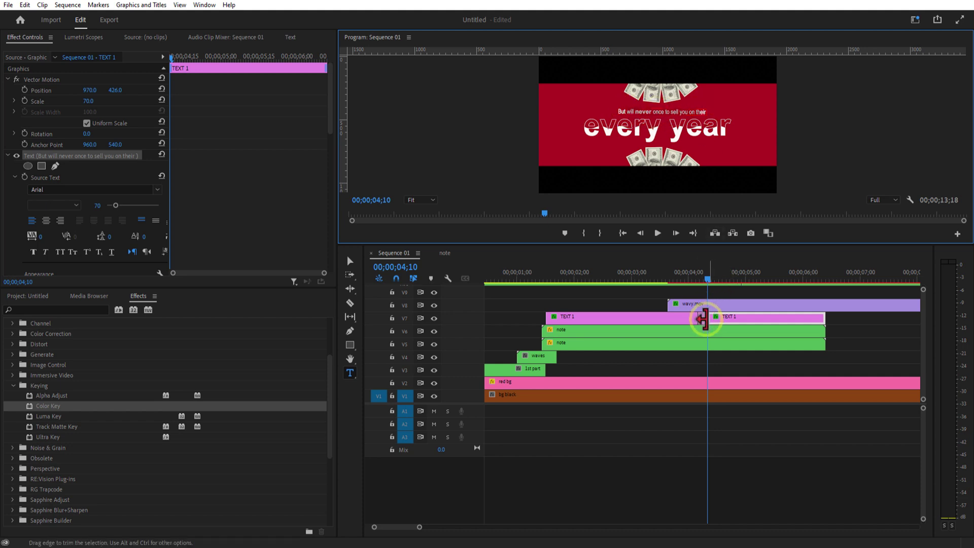
{"action": "left_click", "coordinate": [704, 280]}
{"action": "left_click", "coordinate": [640, 114]}
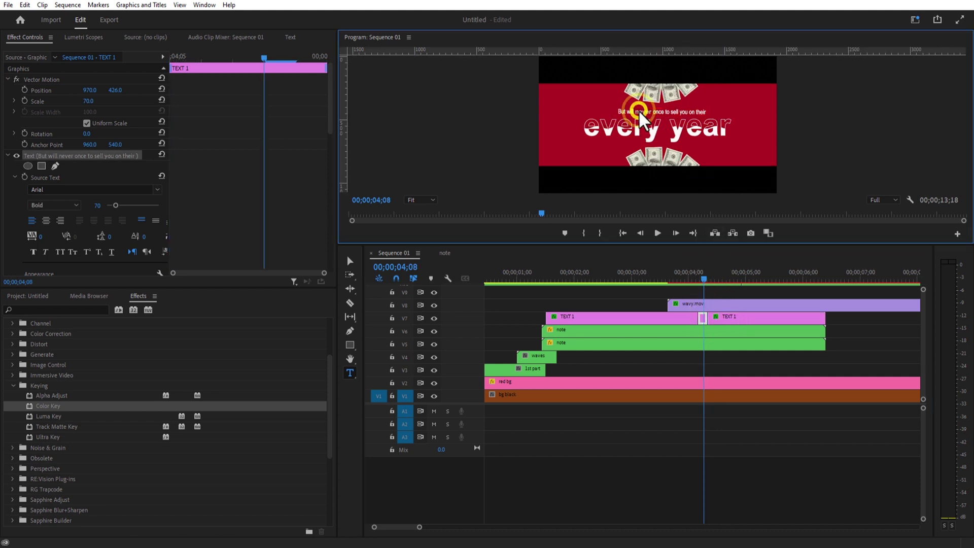
{"action": "left_click", "coordinate": [627, 114]}
{"action": "left_click", "coordinate": [714, 116]}
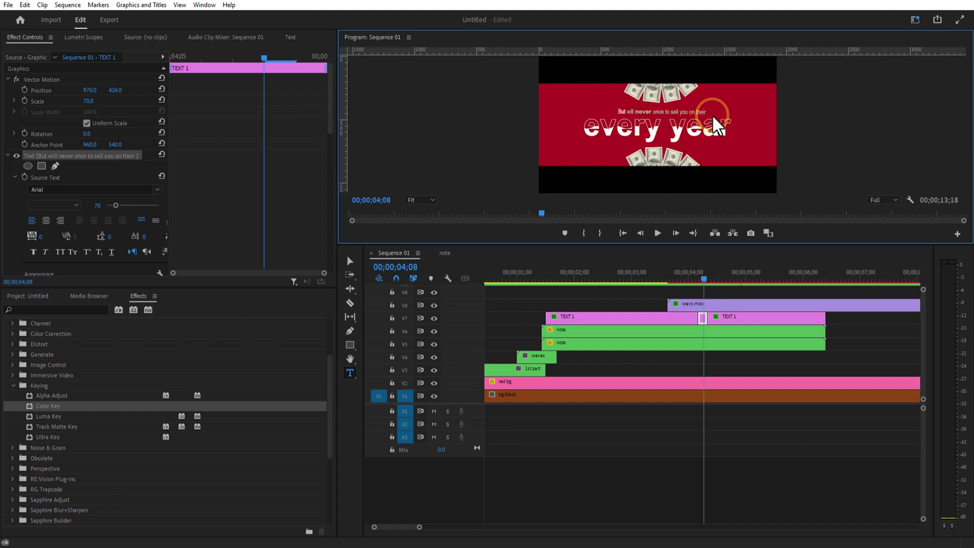
{"action": "key", "text": "BackSpace"}
- Advance five frames to 00;00;04;15 and split the TEXT 1 clip there
{"action": "left_click", "coordinate": [748, 290]}
{"action": "key", "text": "Right"}
{"action": "key", "text": "Right"}
{"action": "key", "text": "Right"}
{"action": "key", "text": "Right"}
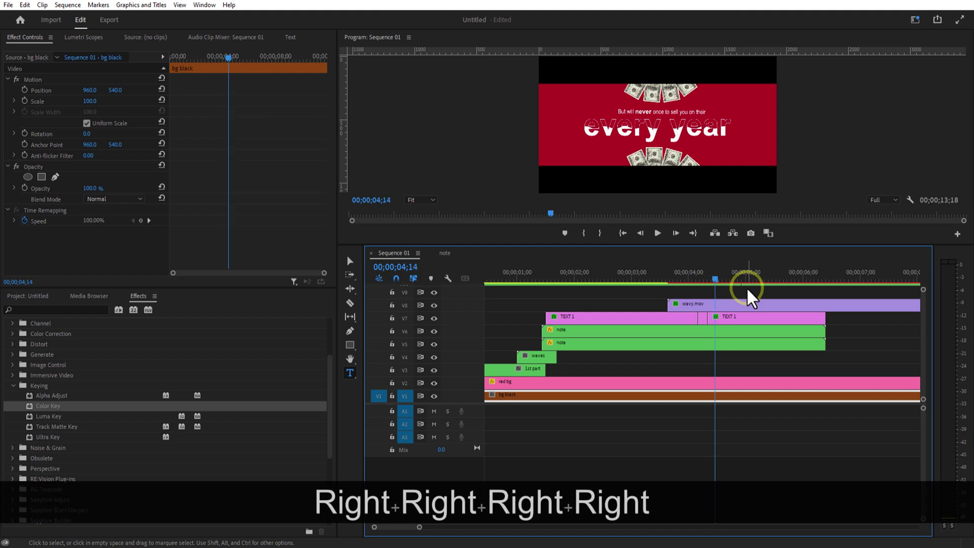
{"action": "key", "text": "Right"}
{"action": "left_click", "coordinate": [350, 303]}
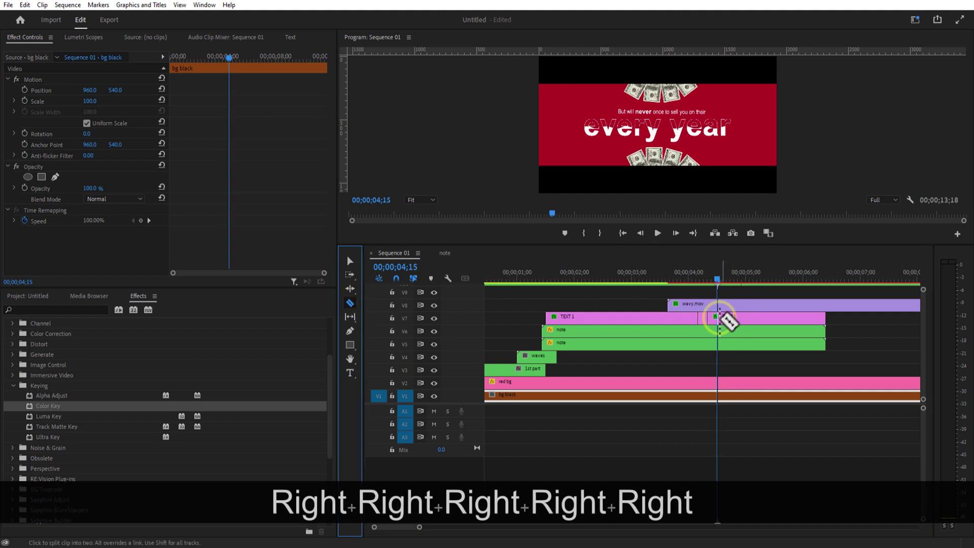
{"action": "left_click", "coordinate": [717, 317]}
{"action": "left_click", "coordinate": [350, 261]}
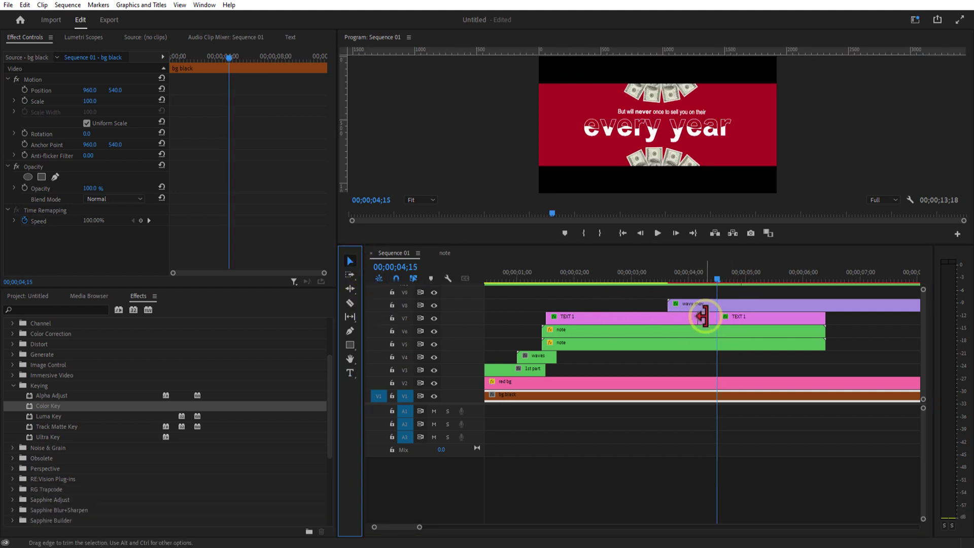
- Change the bold word in the TEXT 1 segment starting at 00;00;04;15 and cut further segments at five-frame intervals
{"action": "left_click", "coordinate": [651, 111]}
{"action": "double_click", "coordinate": [651, 112]}
{"action": "left_click", "coordinate": [720, 283]}
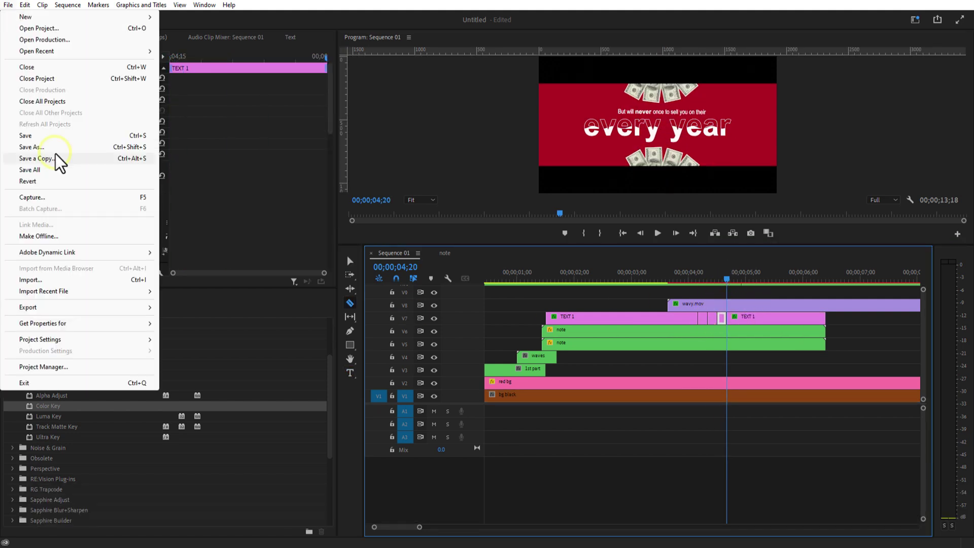
{"action": "left_click", "coordinate": [723, 283]}
{"action": "double_click", "coordinate": [643, 113]}
{"action": "key", "text": "Right"}
{"action": "key", "text": "Right"}
{"action": "key", "text": "Right"}
{"action": "key", "text": "Right"}
{"action": "key", "text": "Right"}
{"action": "left_click", "coordinate": [736, 317]}
{"action": "key", "text": "BackSpace"}
- Cut the next TEXT 1 segment and restyle the word near the end of its sentence, splitting again five frames further on
{"action": "left_click", "coordinate": [735, 282]}
{"action": "left_click", "coordinate": [746, 317]}
{"action": "left_click", "coordinate": [350, 261]}
{"action": "double_click", "coordinate": [696, 113]}
{"action": "key", "text": "Right"}
{"action": "key", "text": "Right"}
{"action": "key", "text": "Right"}
{"action": "key", "text": "Right"}
{"action": "key", "text": "Right"}
{"action": "left_click", "coordinate": [751, 317]}
- Restyle another word near the sentence's end in the new TEXT 1 segment and split the clip a few frames further on
{"action": "double_click", "coordinate": [691, 114]}
{"action": "key", "text": "Right"}
{"action": "key", "text": "Right"}
{"action": "key", "text": "Right"}
{"action": "key", "text": "Right"}
{"action": "left_click", "coordinate": [765, 317]}
- Select the sentence's ending in the following TEXT 1 segment for restyling and make one more cut after it
{"action": "left_click", "coordinate": [688, 113]}
{"action": "key", "text": "Right"}
{"action": "key", "text": "Right"}
{"action": "key", "text": "Right"}
{"action": "key", "text": "Right"}
{"action": "key", "text": "Right"}
{"action": "key", "text": "Right"}
{"action": "key", "text": "Right"}
{"action": "key", "text": "Right"}
{"action": "left_click", "coordinate": [350, 302]}
{"action": "left_click", "coordinate": [774, 317]}
- Move on to 00;00;05;20 and make the final split in the TEXT 1 clip
{"action": "key", "text": "Right"}
{"action": "key", "text": "Right"}
{"action": "key", "text": "Right"}
{"action": "key", "text": "Right"}
{"action": "key", "text": "Right"}
{"action": "left_click", "coordinate": [784, 317]}
{"action": "key", "text": "v"}
- Split wavy.mov at 00;00;05;20 and delete the part after the cut
{"action": "left_click", "coordinate": [788, 303]}
{"action": "left_click", "coordinate": [350, 303]}
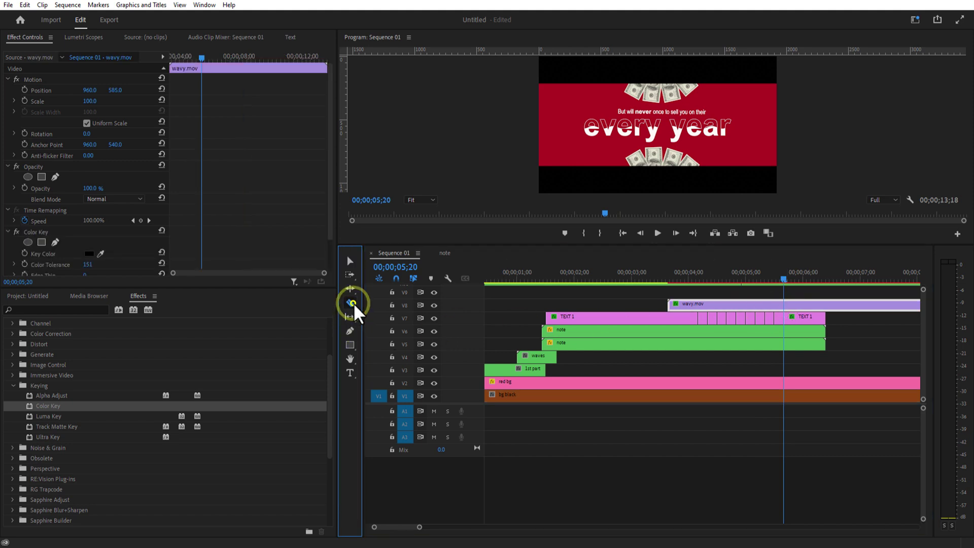
{"action": "left_click", "coordinate": [785, 304]}
{"action": "left_click", "coordinate": [351, 261]}
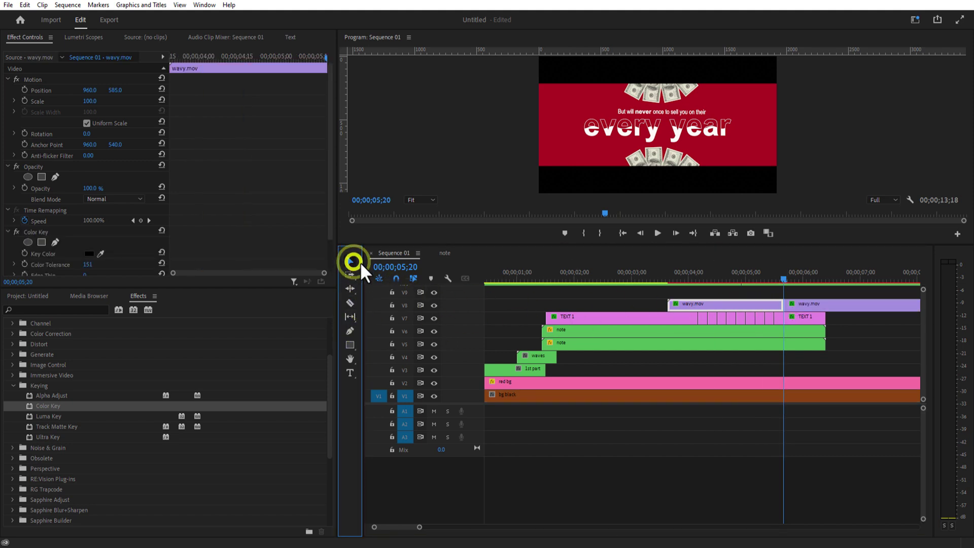
{"action": "left_click", "coordinate": [808, 301]}
{"action": "key", "text": "Delete"}
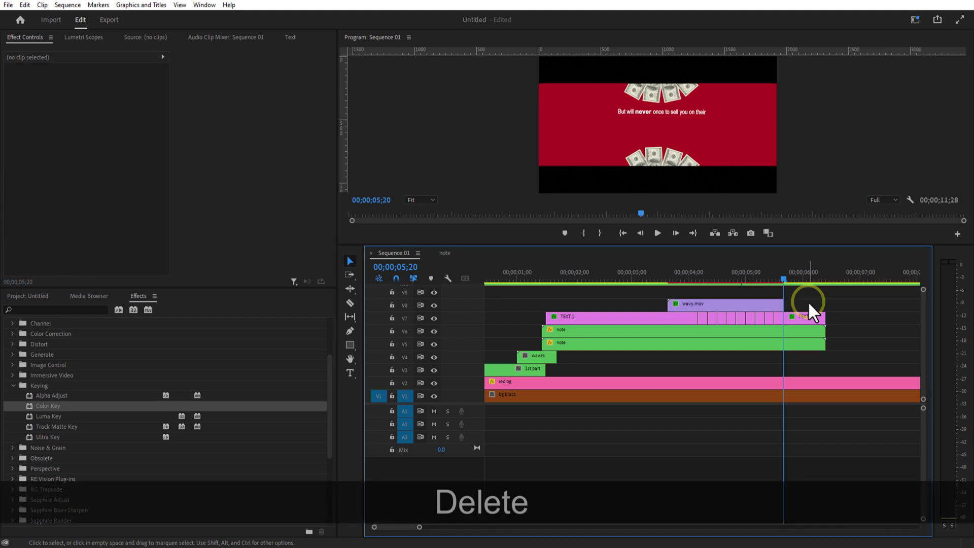
- Rename the trimmed wavy.mov clip in the timeline to "every year"
{"action": "right_click", "coordinate": [696, 303]}
{"action": "left_click", "coordinate": [742, 488]}
{"action": "type", "text": "every year"}
{"action": "key", "text": "Return"}
- Import wavyyysss.mov and place it on V8 directly after the "every year" clip at 00;00;05;20
{"action": "left_click", "coordinate": [28, 295]}
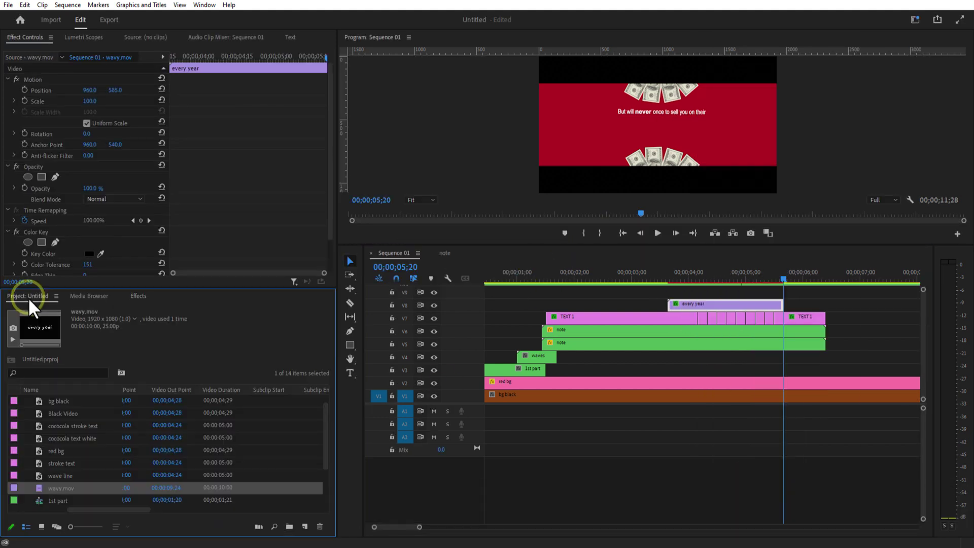
{"action": "right_click", "coordinate": [22, 445]}
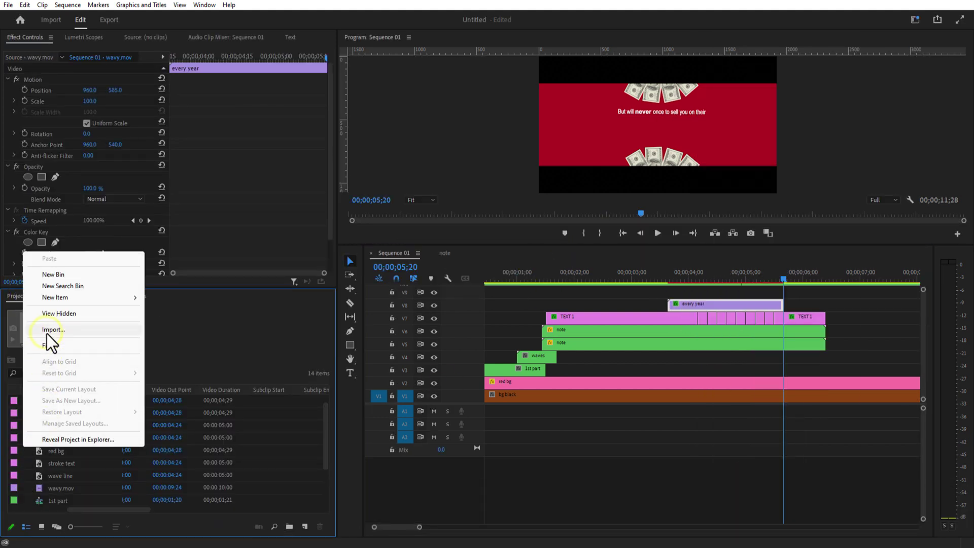
{"action": "left_click", "coordinate": [46, 334]}
{"action": "left_click_drag", "start_coordinate": [74, 500], "coordinate": [789, 309]}
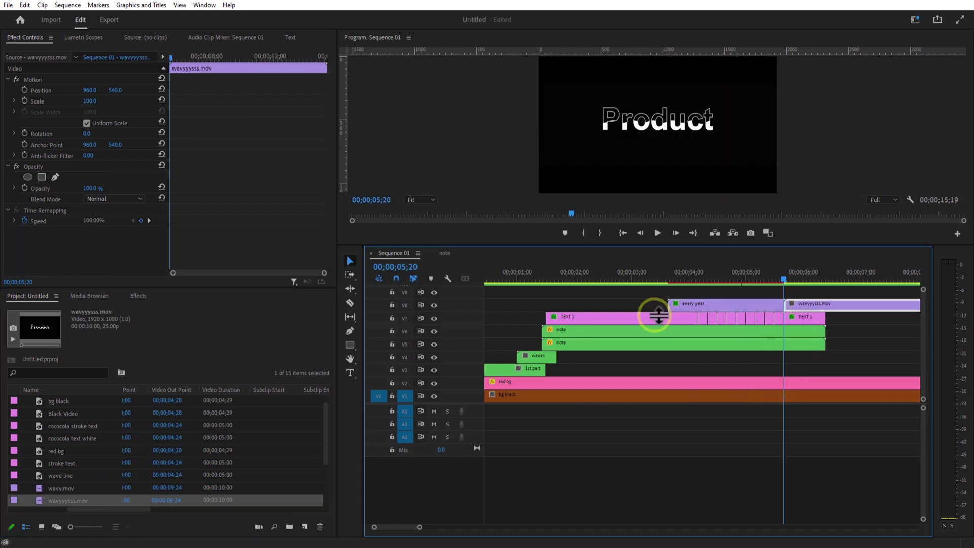
- Copy the Color Key effect from the "every year" clip onto the wavyyysss.mov clip
{"action": "left_click", "coordinate": [32, 232]}
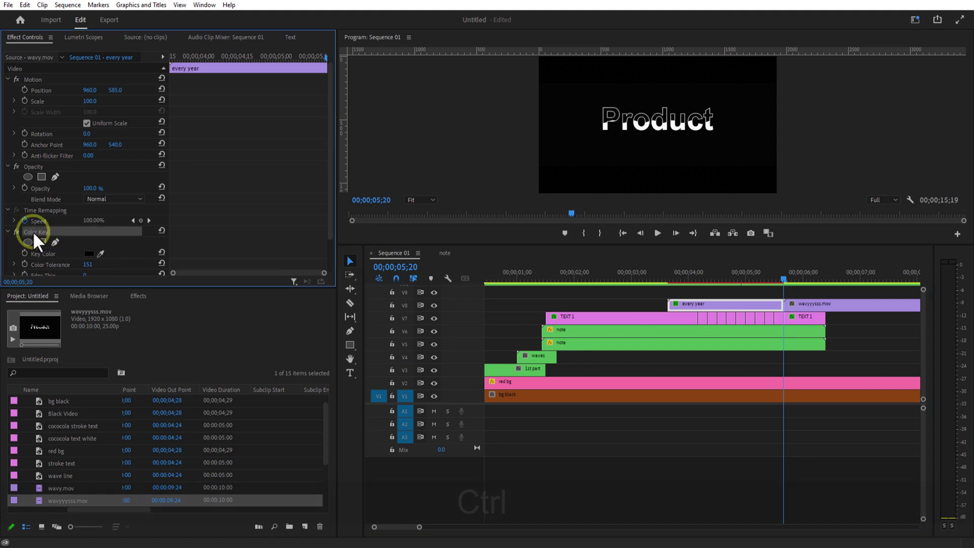
{"action": "key", "text": "ctrl+c"}
{"action": "left_click", "coordinate": [827, 305]}
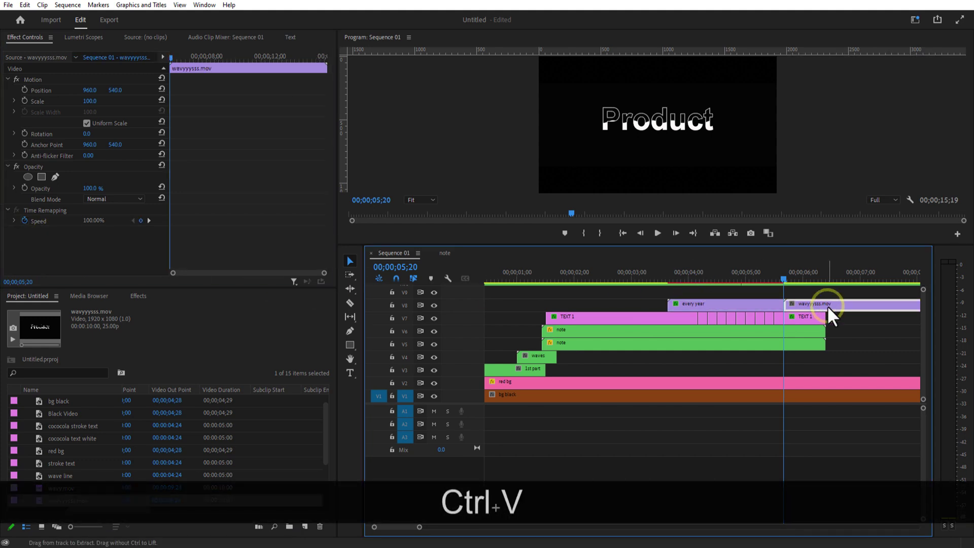
{"action": "key", "text": "ctrl+v"}
- Rename the wavyyysss.mov clip in the timeline to "product"
{"action": "right_click", "coordinate": [804, 305]}
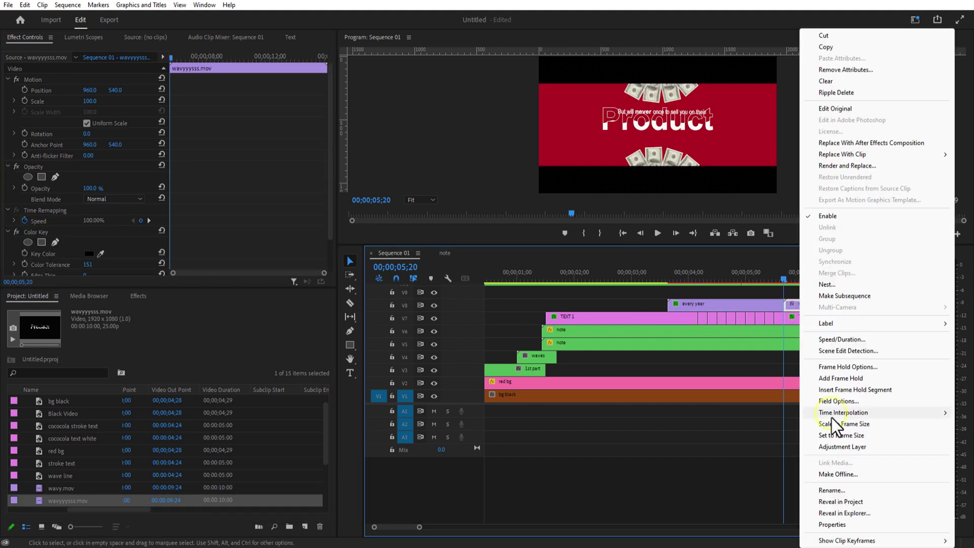
{"action": "left_click", "coordinate": [837, 471]}
{"action": "type", "text": "product"}
{"action": "left_click", "coordinate": [544, 266]}
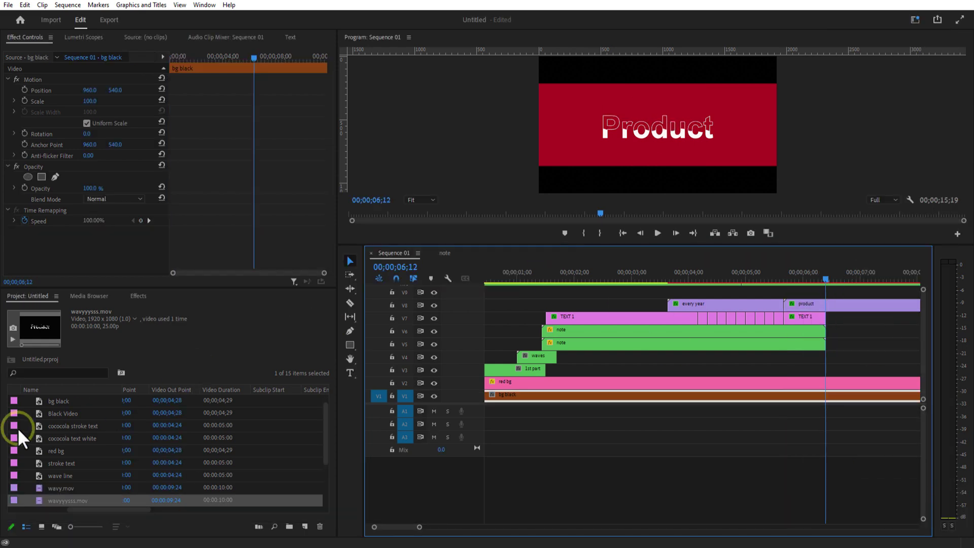
- Import coca-cola-png-41681.png, place it above the product clip at 00;00;05;20 and reduce its scale to 28
{"action": "right_click", "coordinate": [26, 423]}
{"action": "left_click", "coordinate": [203, 350]}
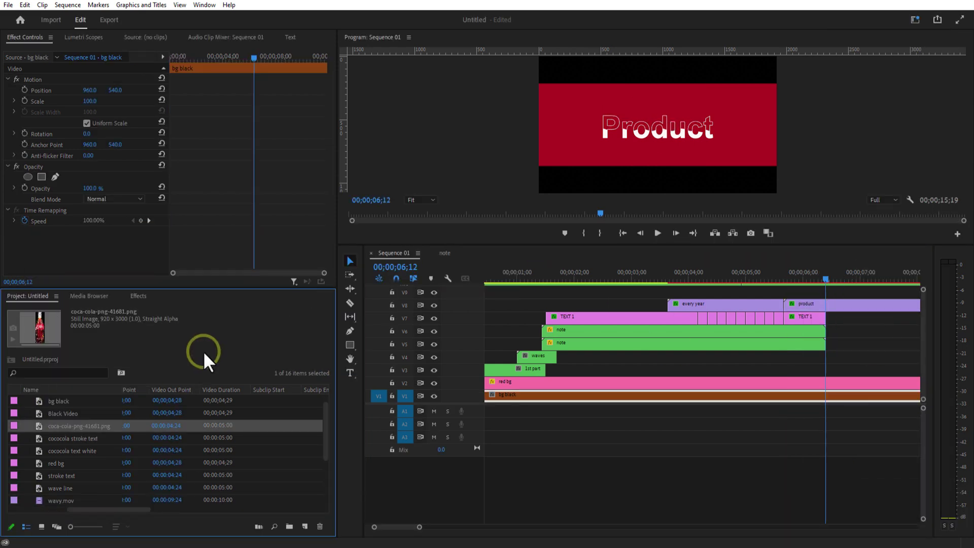
{"action": "left_click_drag", "start_coordinate": [77, 426], "coordinate": [786, 294]}
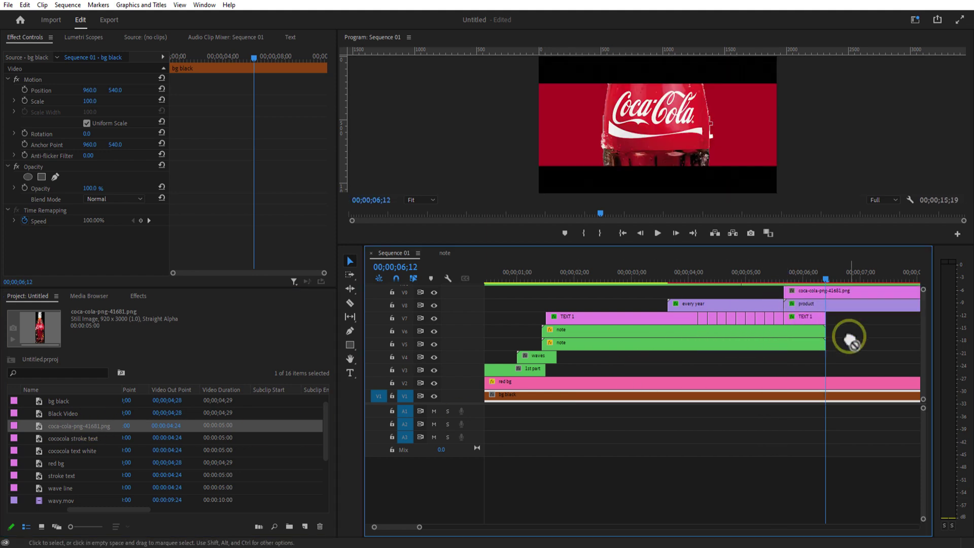
{"action": "left_click", "coordinate": [808, 290]}
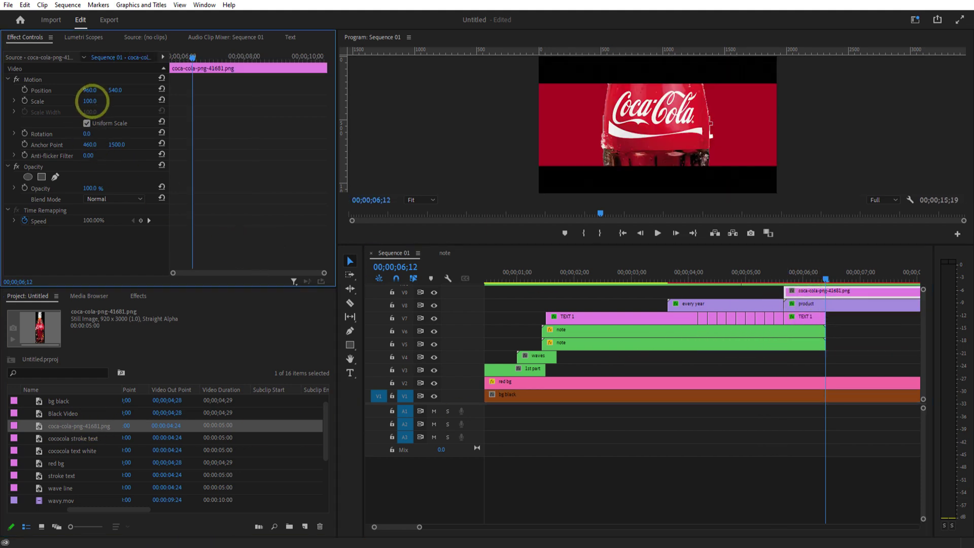
{"action": "left_click_drag", "start_coordinate": [90, 101], "coordinate": [50, 102]}
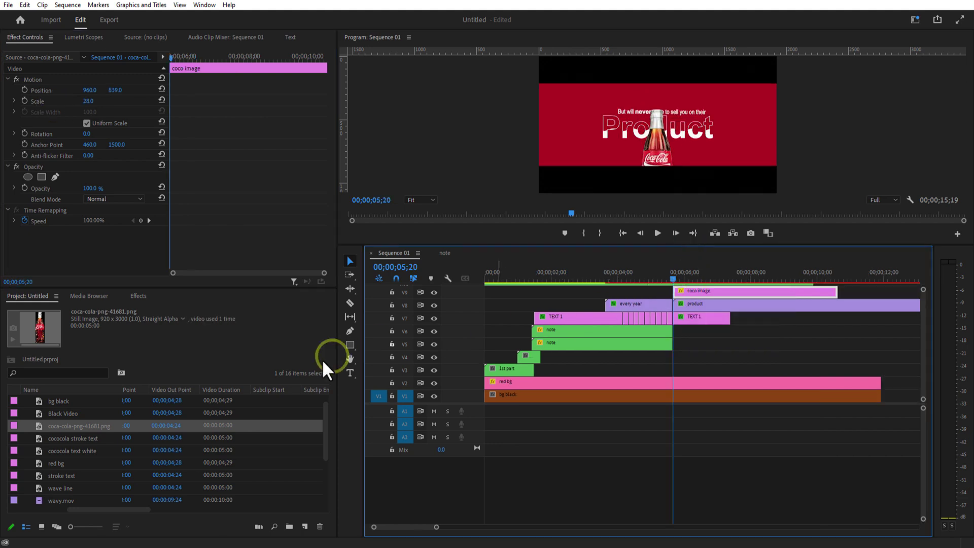
- Apply the Tint effect from Color Correction to the coco image clip
{"action": "left_click", "coordinate": [137, 296]}
{"action": "left_click", "coordinate": [13, 387]}
{"action": "scroll", "coordinate": [16, 317], "scroll_direction": "up", "scroll_amount": 2}
{"action": "left_click", "coordinate": [13, 375]}
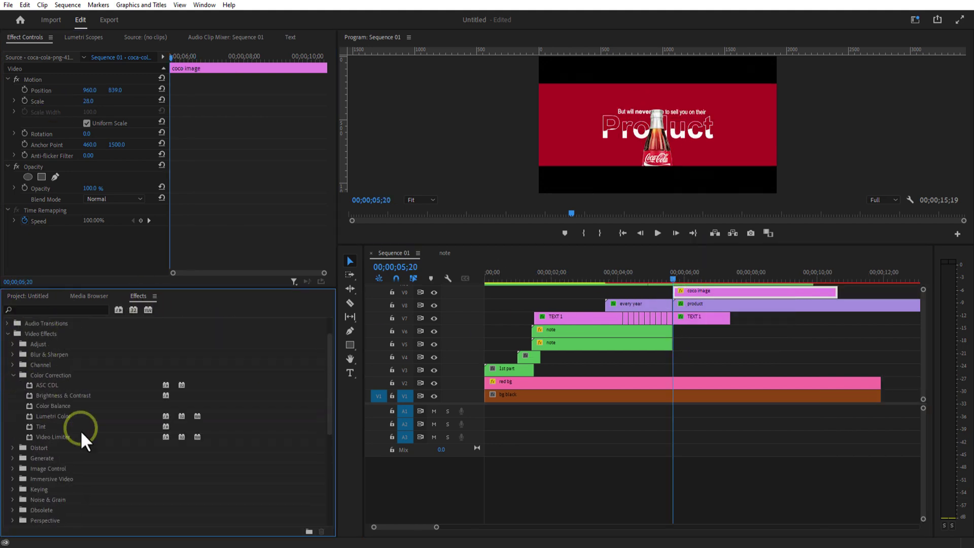
{"action": "left_click", "coordinate": [53, 429]}
{"action": "left_click_drag", "start_coordinate": [53, 428], "coordinate": [707, 290]}
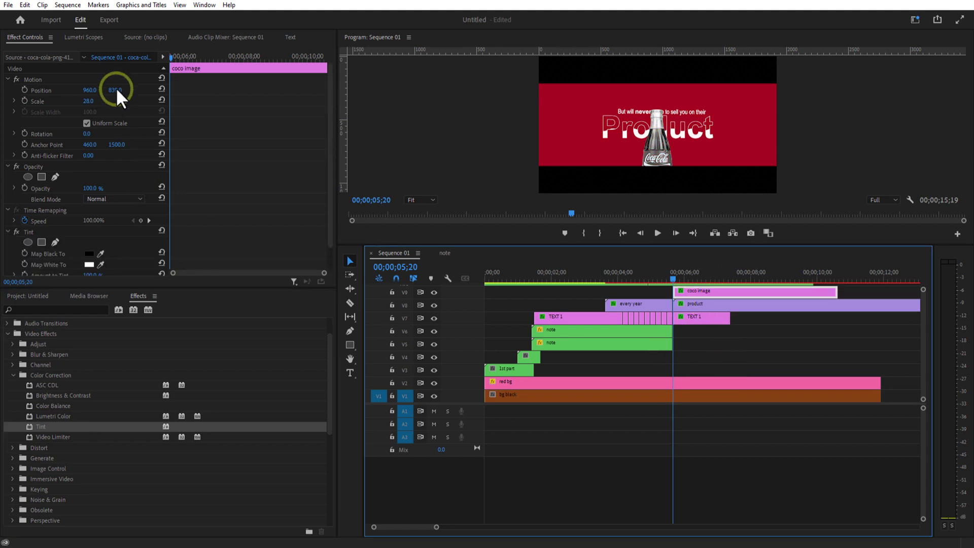
- Adjust the bottle's vertical position and stack copies of the coco image clip on the tracks up to V13
{"action": "left_click_drag", "start_coordinate": [115, 89], "coordinate": [88, 86]}
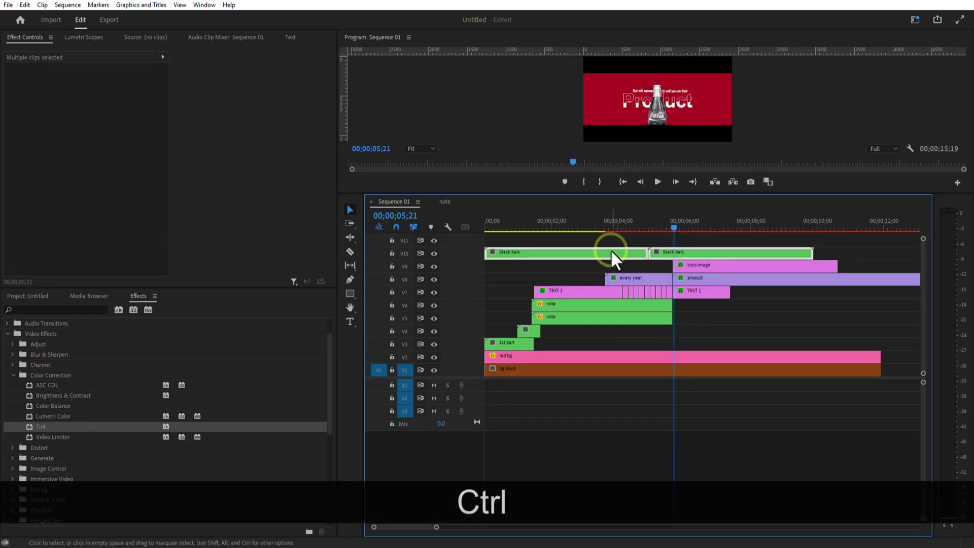
{"action": "left_click", "coordinate": [692, 265]}
{"action": "left_click_drag", "start_coordinate": [692, 265], "coordinate": [694, 257]}
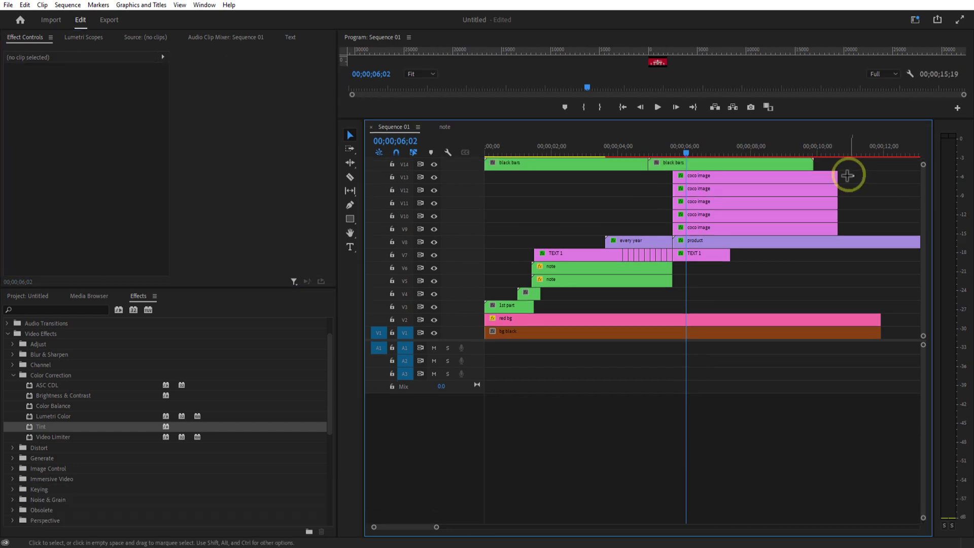
- Nest the four coco image copies on V10 to V13 as a sequence named "coco down"
{"action": "left_click_drag", "start_coordinate": [854, 177], "coordinate": [778, 221]}
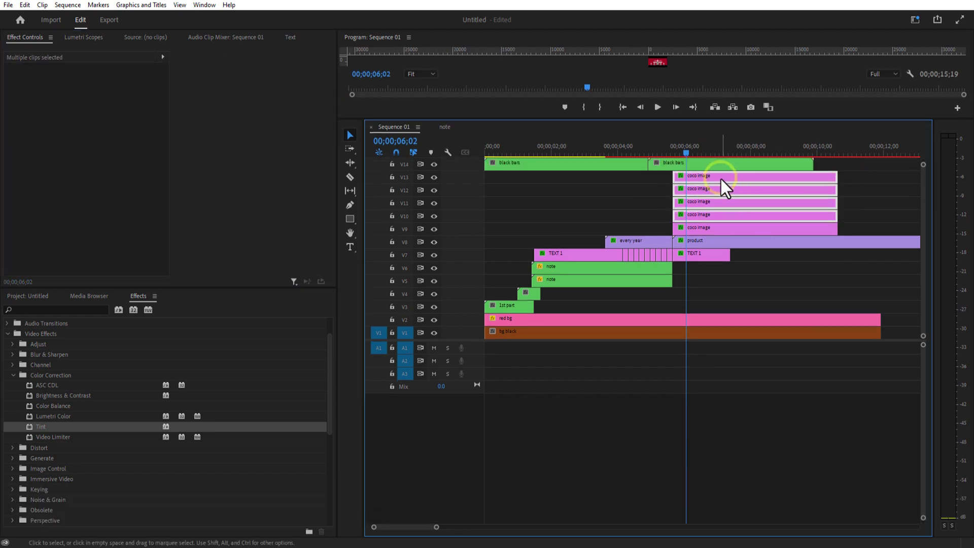
{"action": "right_click", "coordinate": [722, 180]}
{"action": "left_click", "coordinate": [748, 300]}
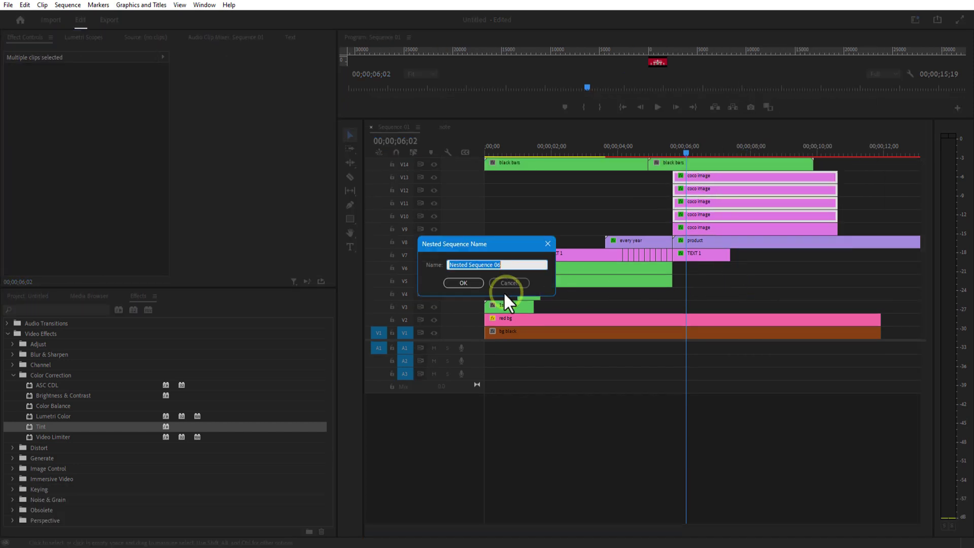
{"action": "type", "text": "coco do"}
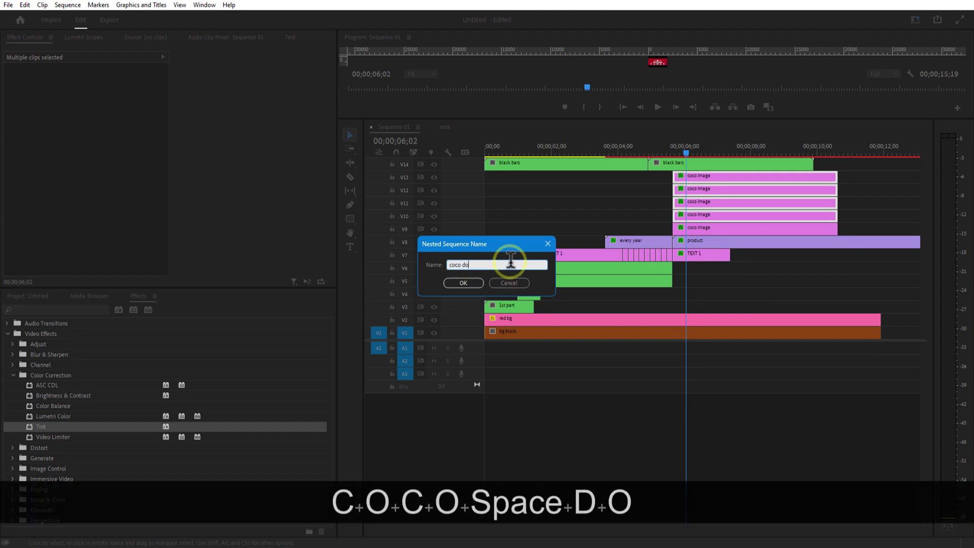
{"action": "type", "text": "wn"}
{"action": "key", "text": "Return"}
- Duplicate the coco down nest onto the track above and rotate the copy 180° for upside-down bottles along the frame's upper edge
{"action": "left_click_drag", "start_coordinate": [712, 117], "coordinate": [708, 208]}
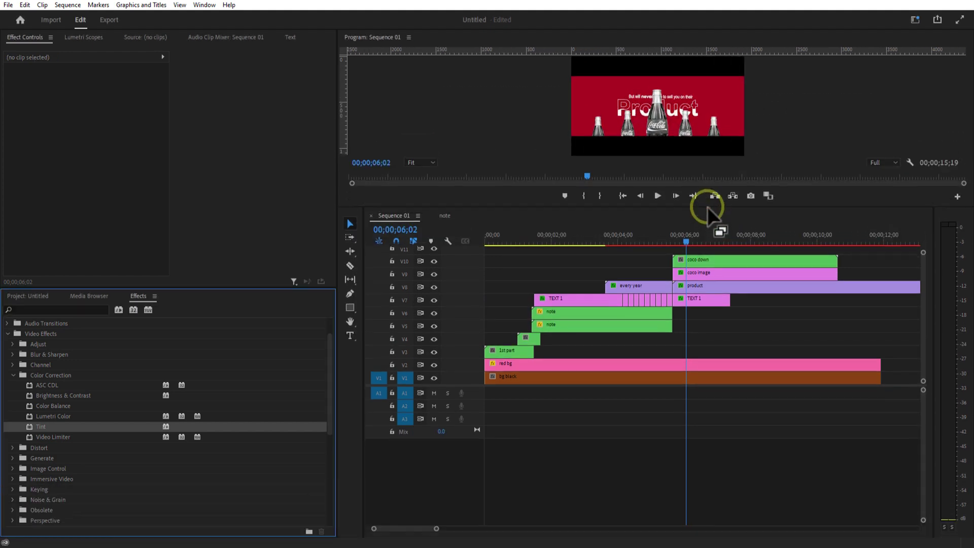
{"action": "left_click", "coordinate": [709, 259]}
{"action": "key", "text": "alt"}
{"action": "mouse_move", "coordinate": [708, 258]}
{"action": "left_mouse_down"}
{"action": "mouse_move", "coordinate": [718, 266]}
{"action": "mouse_move", "coordinate": [707, 251]}
{"action": "left_mouse_up"}
{"action": "left_click_drag", "start_coordinate": [87, 135], "coordinate": [185, 137]}
{"action": "left_click", "coordinate": [87, 101]}
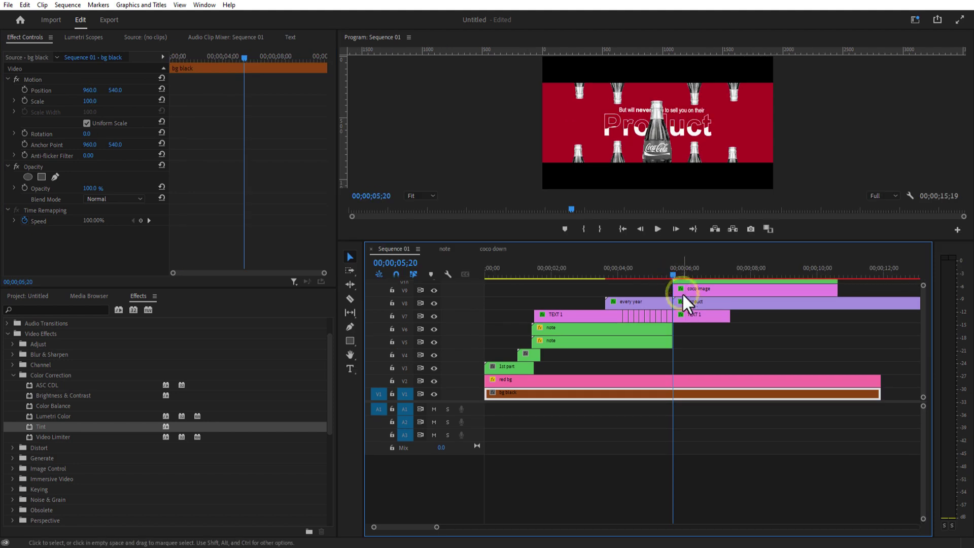
- Enable position keyframing on the coco image clip at 00;00;05;20 and push the bottle below the frame at Y 1348
{"action": "left_click", "coordinate": [689, 287]}
{"action": "key", "text": "ctrl+z"}
{"action": "left_click", "coordinate": [25, 89]}
{"action": "left_click_drag", "start_coordinate": [115, 90], "coordinate": [444, 239]}
- Add a second coco image position keyframe about ten frames on with the bottle raised back into view, and review the move
{"action": "left_click", "coordinate": [675, 274]}
{"action": "key", "text": "Right"}
{"action": "key", "text": "Right"}
{"action": "key", "text": "Right"}
{"action": "key", "text": "Right"}
{"action": "key", "text": "Right"}
{"action": "key", "text": "Right"}
{"action": "key", "text": "Right"}
{"action": "key", "text": "Right"}
{"action": "key", "text": "Right"}
{"action": "key", "text": "Right"}
{"action": "left_click_drag", "start_coordinate": [121, 88], "coordinate": [112, 87]}
{"action": "left_click_drag", "start_coordinate": [6, 85], "coordinate": [682, 312]}
{"action": "left_click_drag", "start_coordinate": [685, 275], "coordinate": [671, 271]}
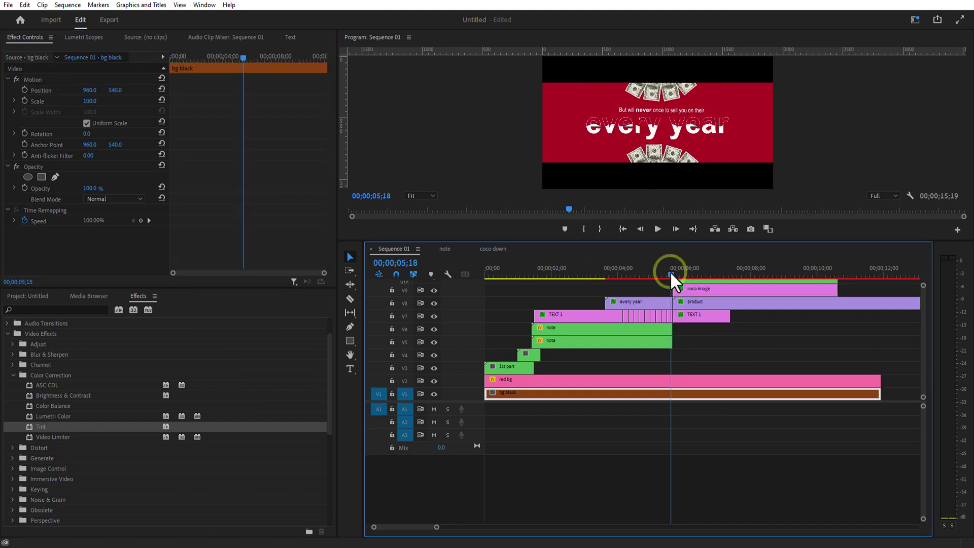
- Keyframe the position of both coco down nests from 00;00;05;20 to 00;00;05;29 so their bottle rows slide in with the main bottle
{"action": "left_click", "coordinate": [683, 279]}
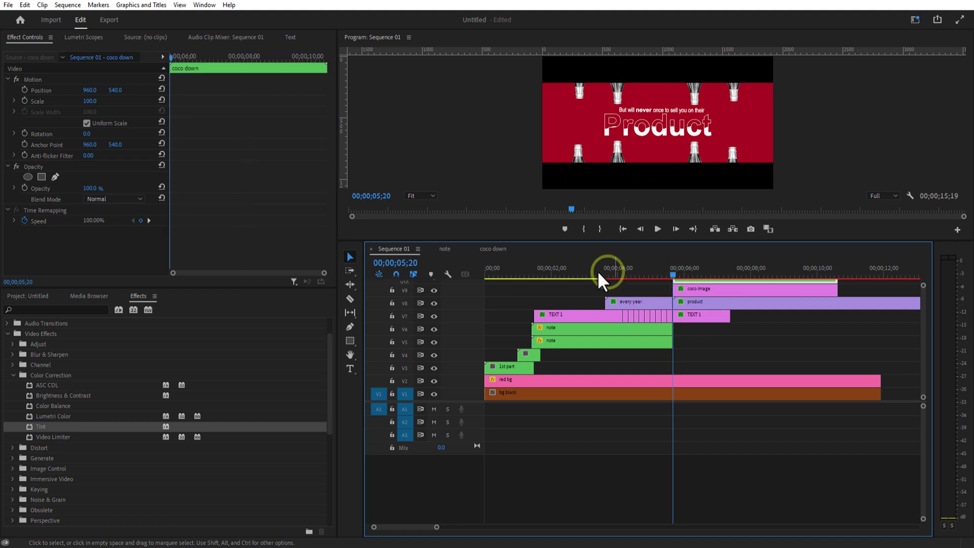
{"action": "left_click", "coordinate": [692, 289]}
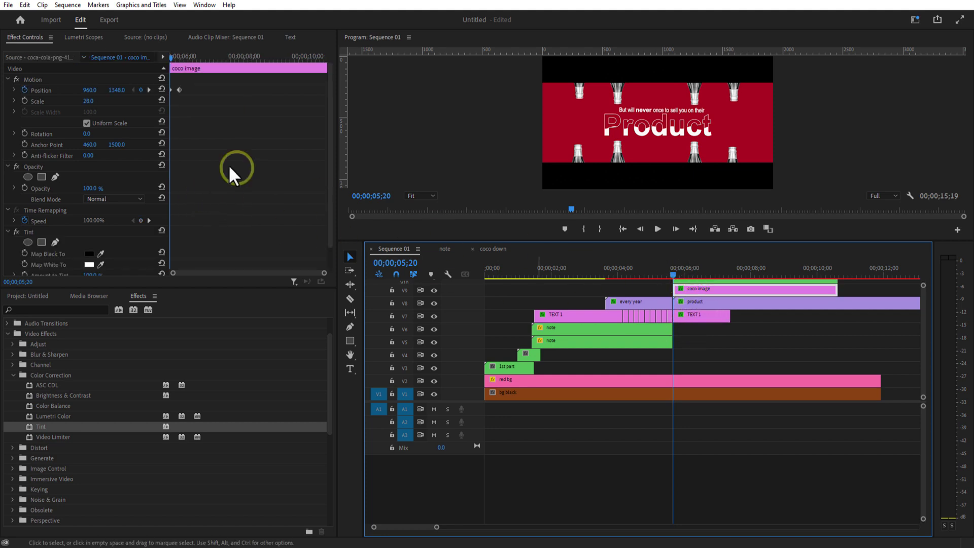
{"action": "left_click", "coordinate": [182, 64]}
{"action": "left_click", "coordinate": [687, 280]}
{"action": "left_click_drag", "start_coordinate": [687, 240], "coordinate": [687, 204]}
{"action": "left_click", "coordinate": [673, 231]}
{"action": "left_click", "coordinate": [685, 270]}
{"action": "left_click", "coordinate": [685, 256]}
{"action": "left_click", "coordinate": [178, 58]}
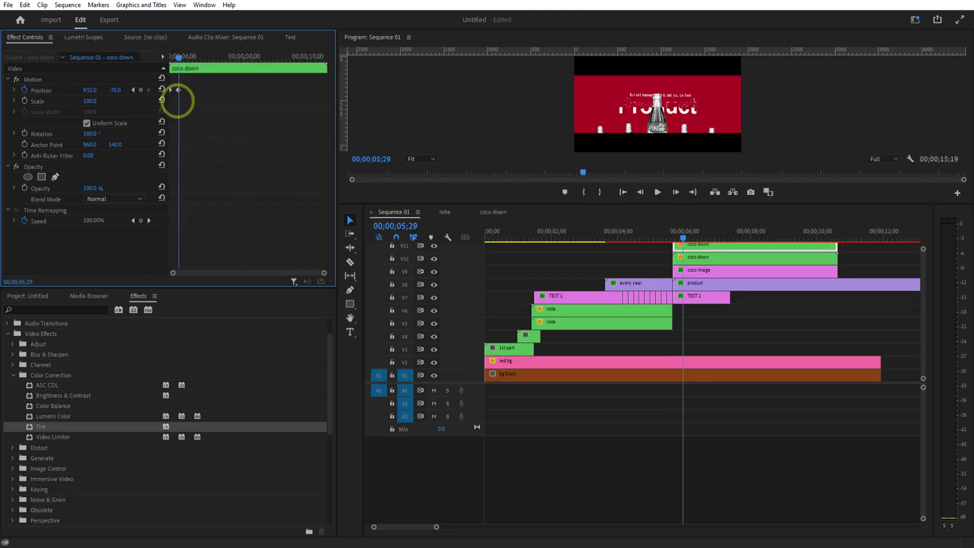
- Cut the coco down, coco image, product and TEXT 1 clips at 00;00;08;00 and delete everything after the cut
{"action": "left_click", "coordinate": [686, 238]}
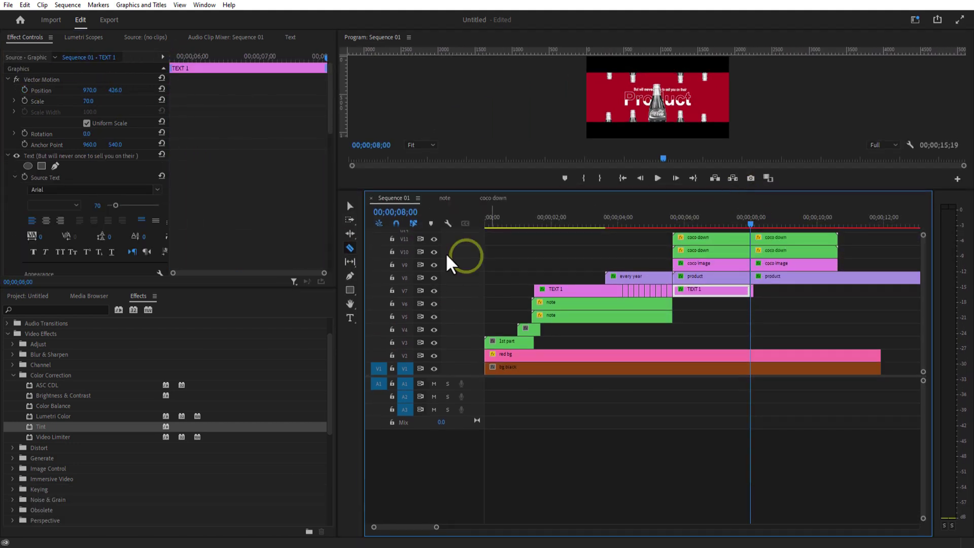
{"action": "left_click", "coordinate": [771, 235]}
{"action": "key", "text": "Delete"}
{"action": "left_click", "coordinate": [798, 286]}
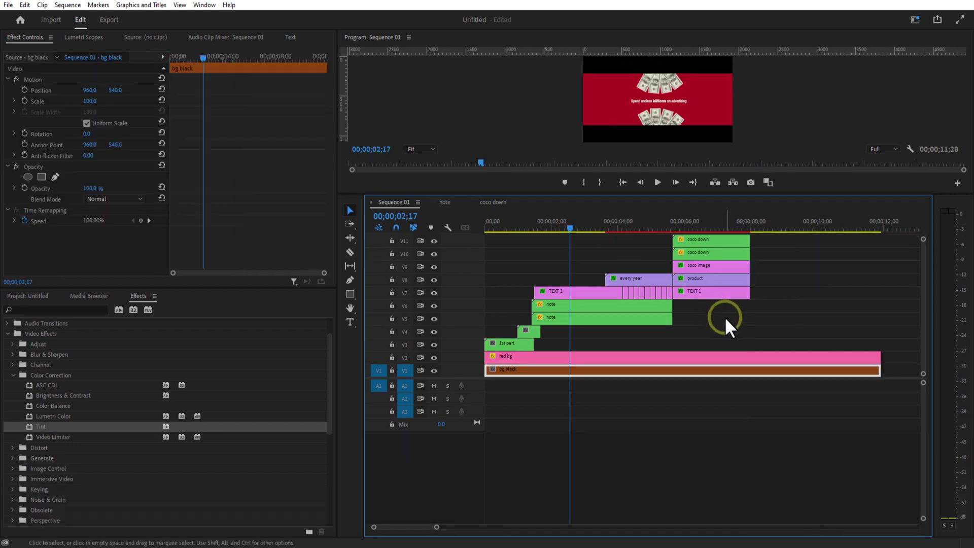
- Nest the note, TEXT 1, every year, product, coco image and coco down clips as a sequence named "2nd part"
{"action": "left_click_drag", "start_coordinate": [725, 318], "coordinate": [560, 241]}
{"action": "right_click", "coordinate": [689, 241]}
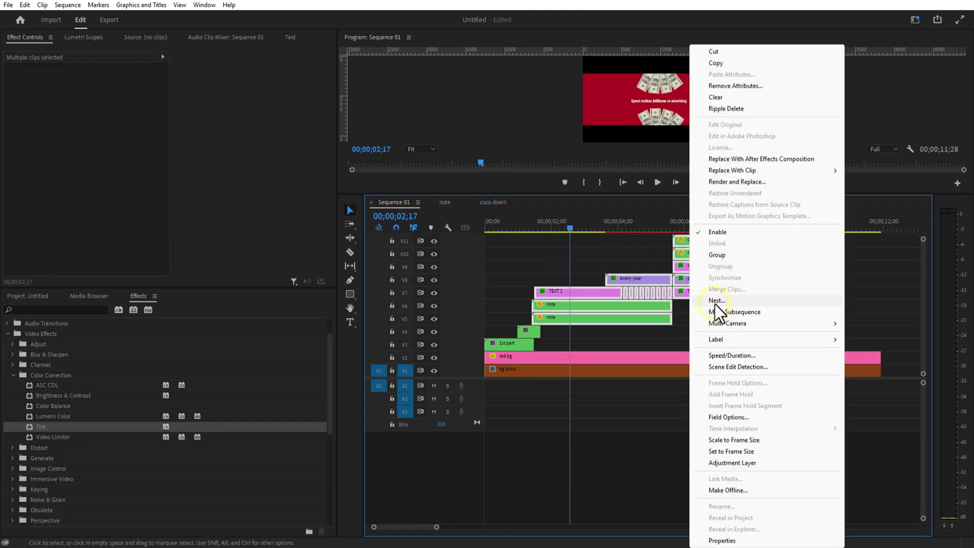
{"action": "left_click", "coordinate": [716, 301]}
{"action": "type", "text": "2nd part"}
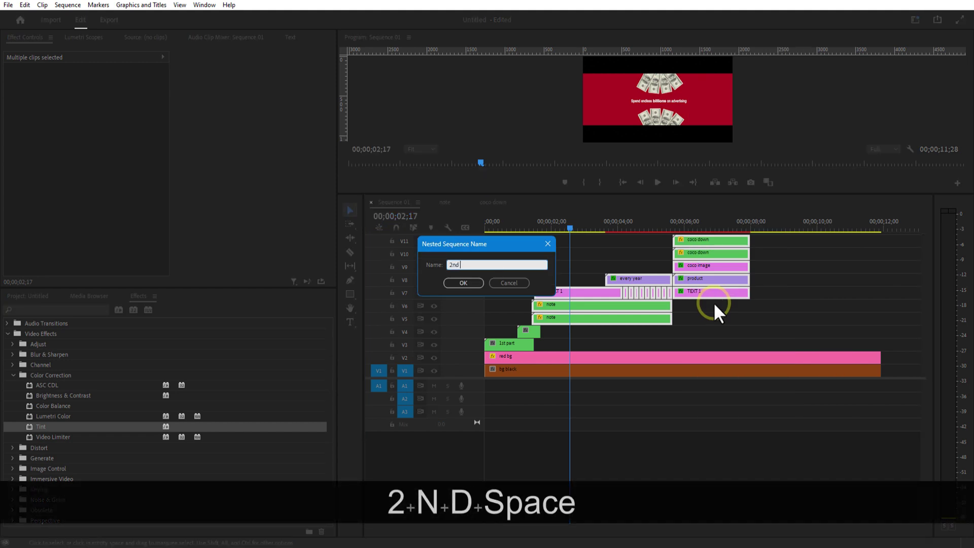
{"action": "left_click", "coordinate": [463, 283]}
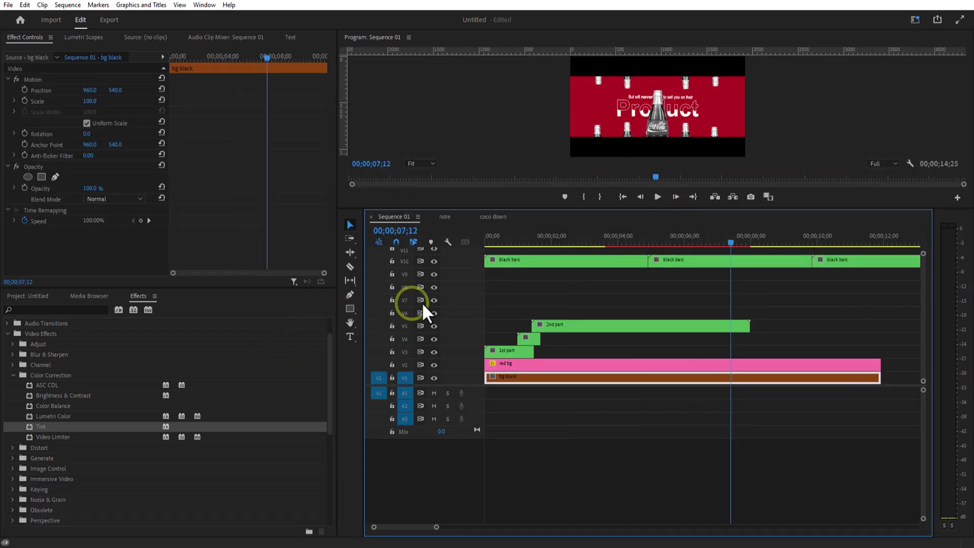
- Draw a thin full-width rectangle across the frame's middle at 00;00;07;12 and move its Graphic clip to V6 above 2nd part
{"action": "left_click", "coordinate": [588, 299]}
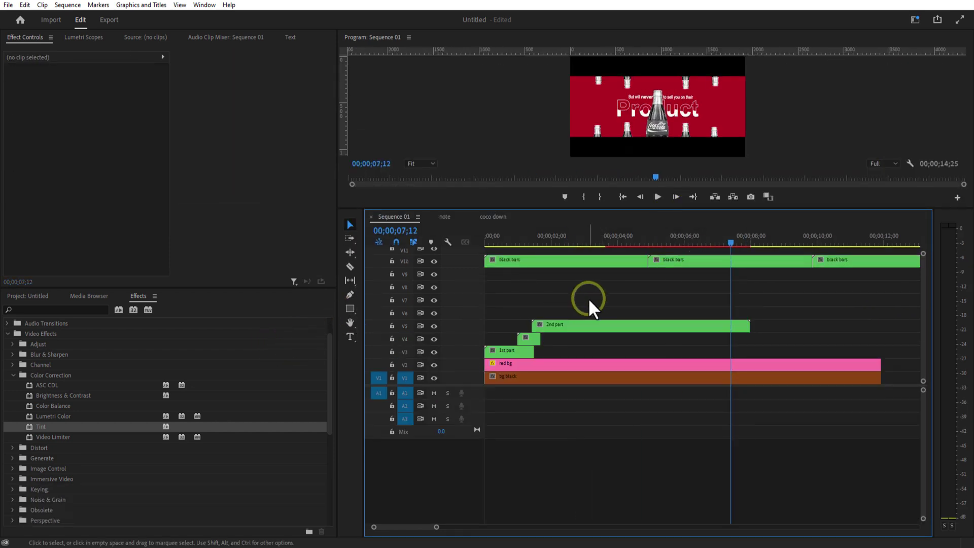
{"action": "left_click", "coordinate": [349, 309]}
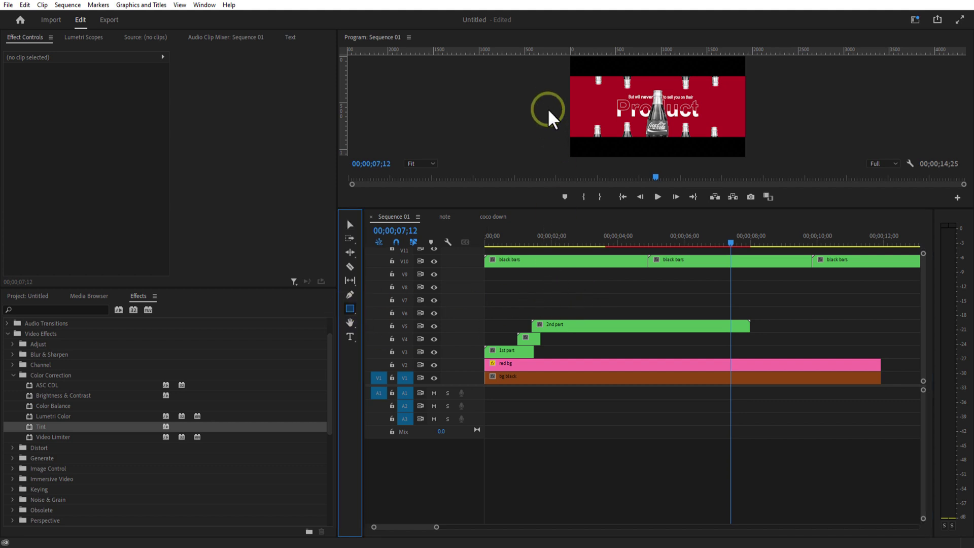
{"action": "left_click_drag", "start_coordinate": [548, 100], "coordinate": [772, 111]}
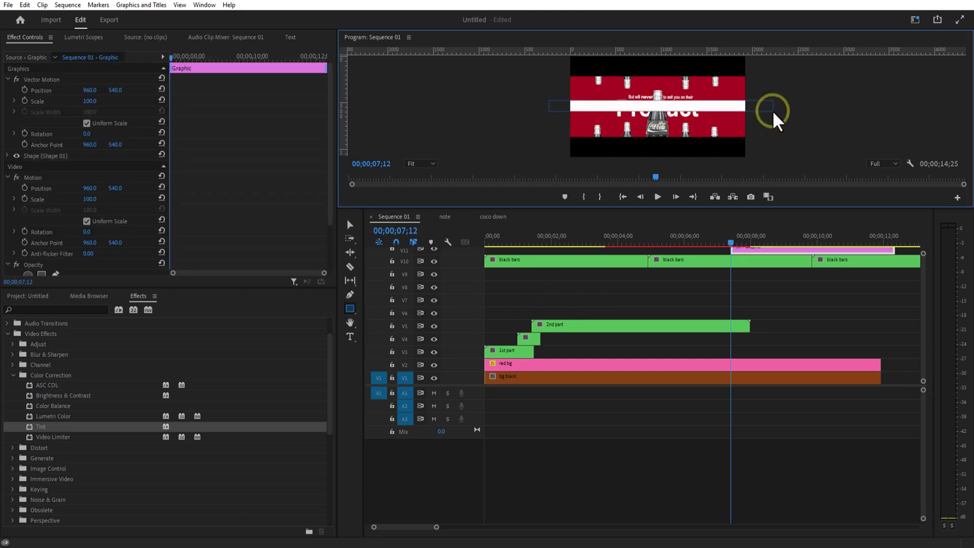
{"action": "left_click_drag", "start_coordinate": [763, 247], "coordinate": [745, 311]}
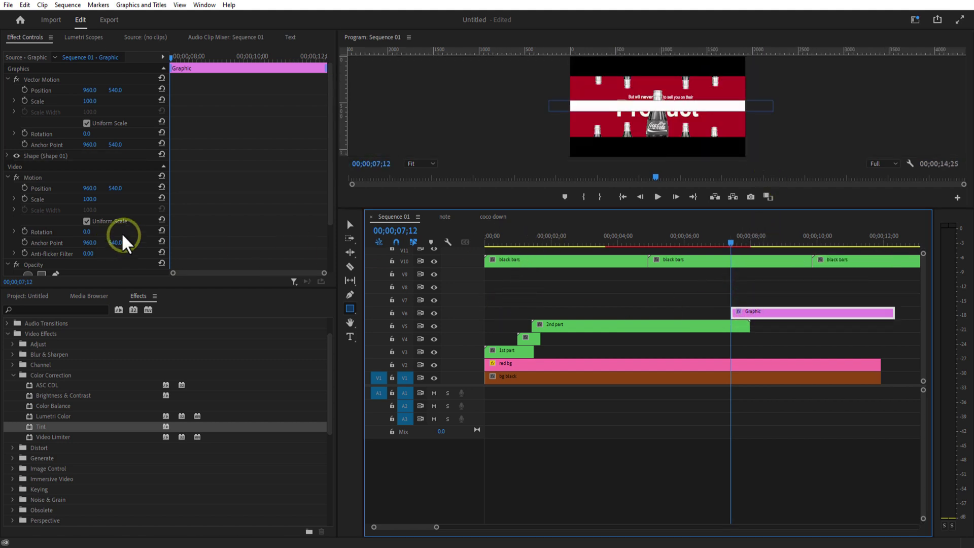
- Change the white rectangle's fill colour to dark grey 1F1E1E
{"action": "left_click", "coordinate": [45, 155]}
{"action": "left_click", "coordinate": [8, 155]}
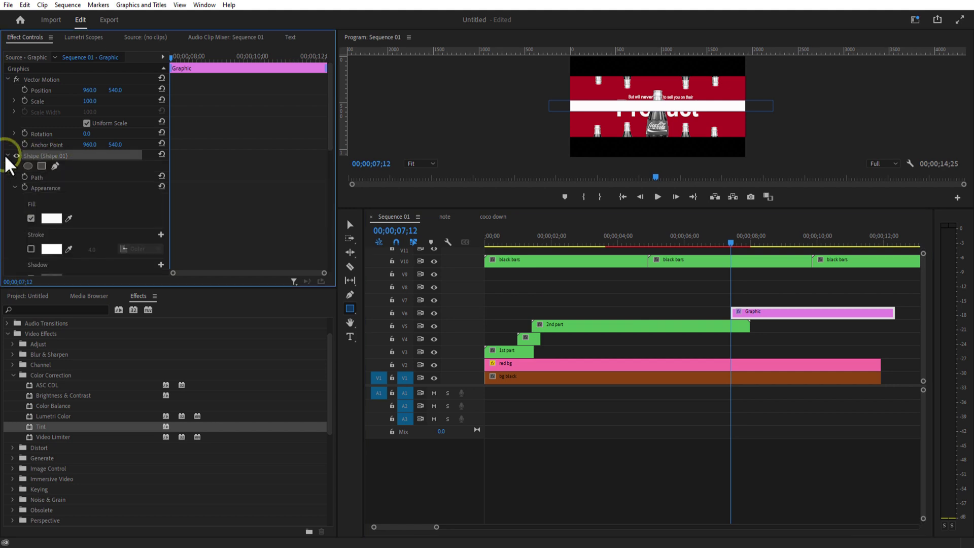
{"action": "left_click", "coordinate": [49, 215]}
{"action": "left_click", "coordinate": [404, 236]}
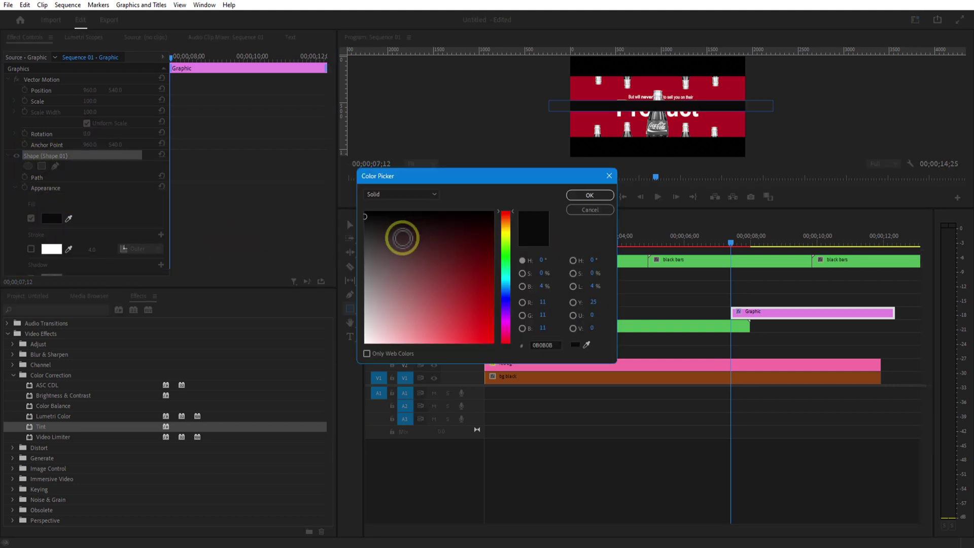
{"action": "left_click", "coordinate": [370, 227]}
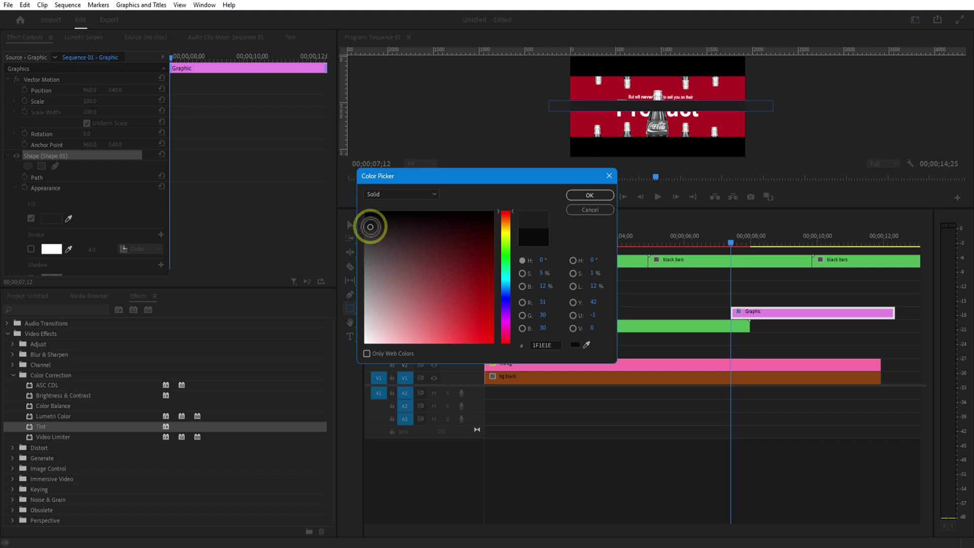
{"action": "left_click", "coordinate": [582, 201]}
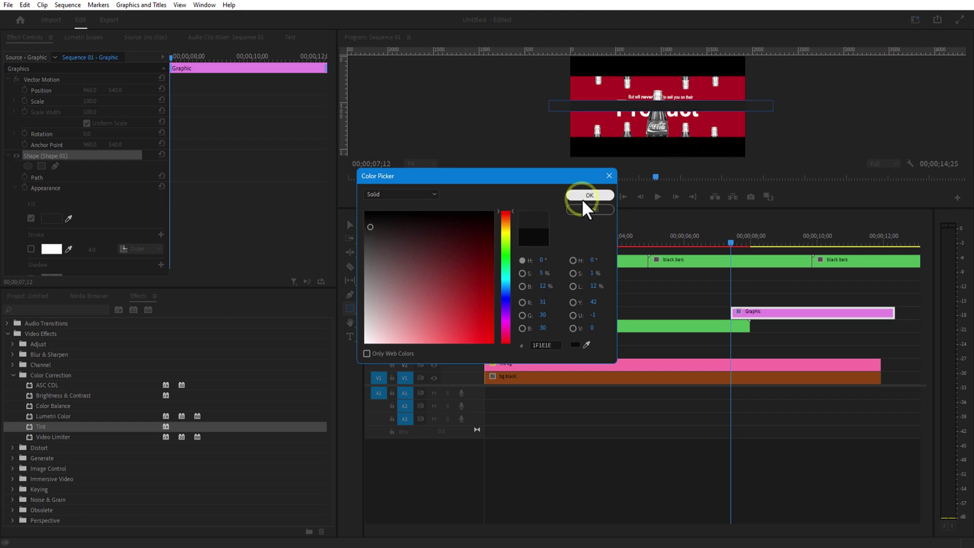
- Keyframe the rectangle's path at 00;00;07;12 and bring both ends inward to leave a short block at the frame's centre
{"action": "left_click", "coordinate": [741, 316]}
{"action": "left_click", "coordinate": [34, 220]}
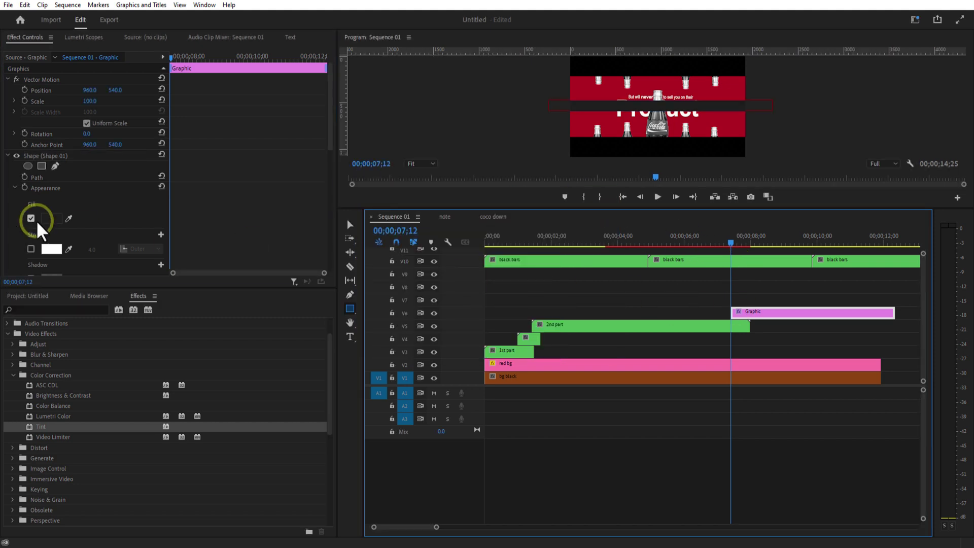
{"action": "left_click", "coordinate": [25, 176]}
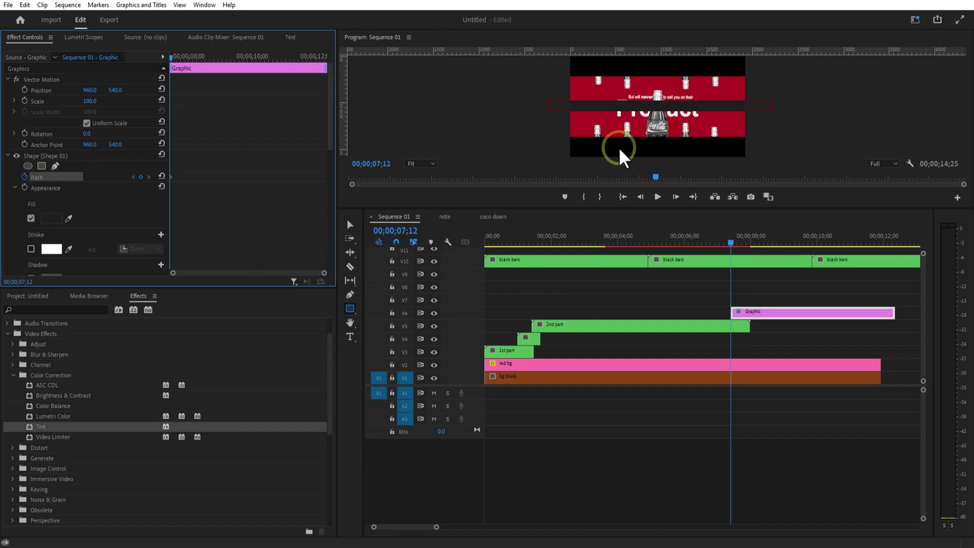
{"action": "left_click", "coordinate": [350, 224]}
{"action": "left_click", "coordinate": [549, 106]}
{"action": "key", "text": "ctrl+z"}
{"action": "left_click_drag", "start_coordinate": [587, 104], "coordinate": [623, 104]}
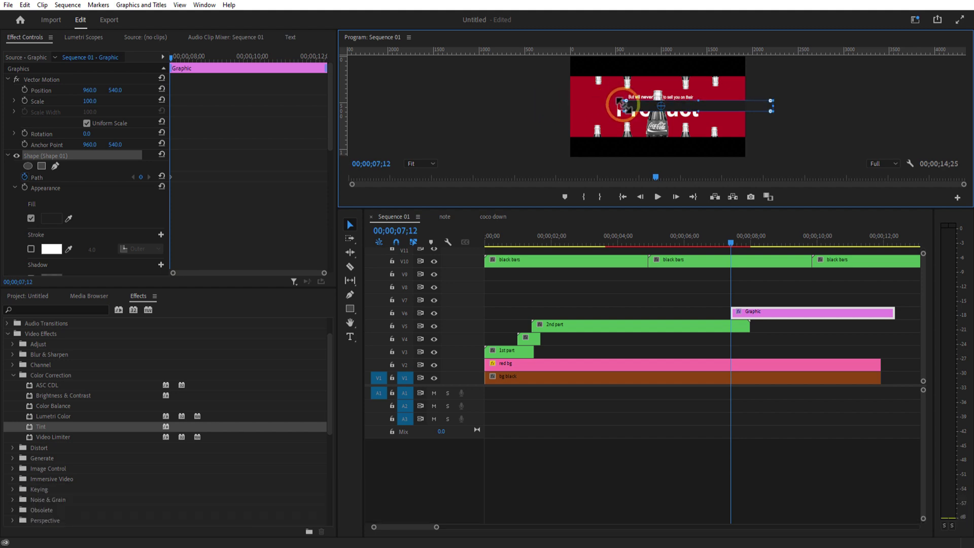
{"action": "left_click_drag", "start_coordinate": [731, 104], "coordinate": [628, 106]}
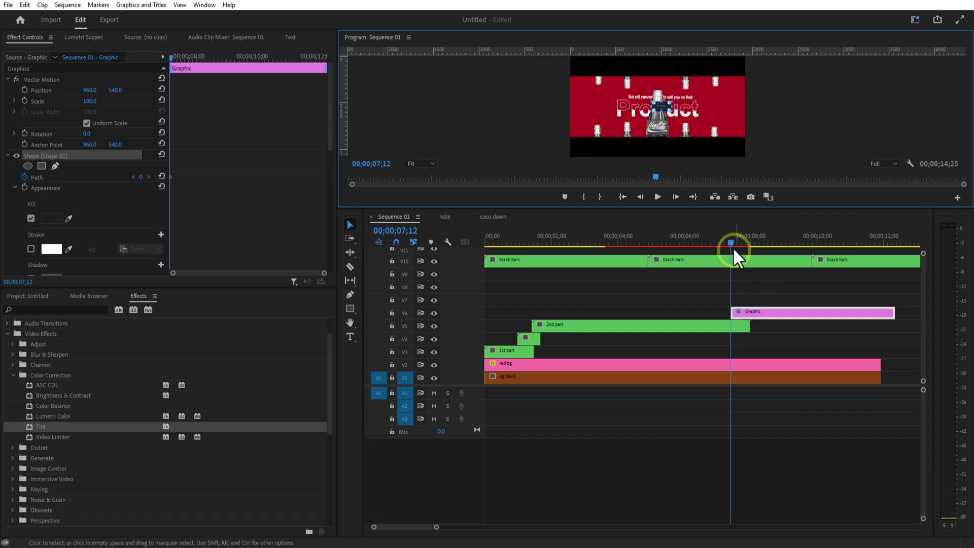
- At 00;00;07;17, pull the short block's two ends outward past both edges of the frame
{"action": "key", "text": "Right"}
{"action": "key", "text": "Right"}
{"action": "key", "text": "Right"}
{"action": "key", "text": "Right"}
{"action": "key", "text": "Right"}
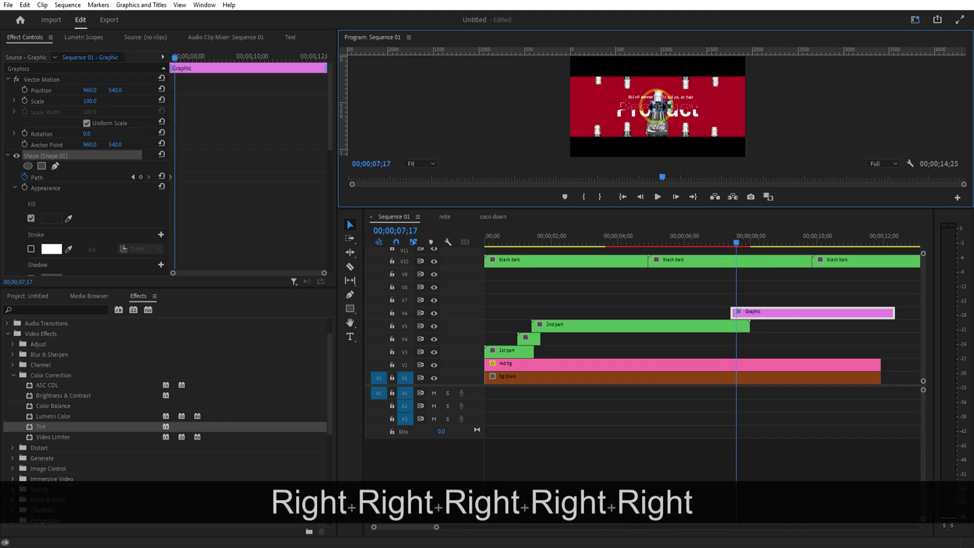
{"action": "left_click_drag", "start_coordinate": [657, 106], "coordinate": [558, 105]}
{"action": "left_click_drag", "start_coordinate": [665, 106], "coordinate": [774, 122]}
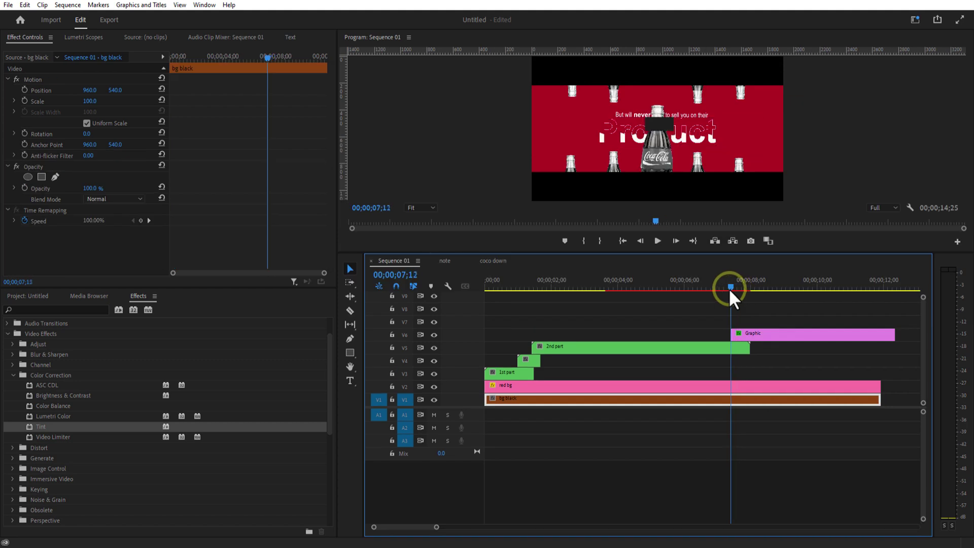
- Find the Wave Warp effect and apply it to the Graphic clip
{"action": "left_click_drag", "start_coordinate": [728, 288], "coordinate": [730, 287]}
{"action": "left_click", "coordinate": [745, 330]}
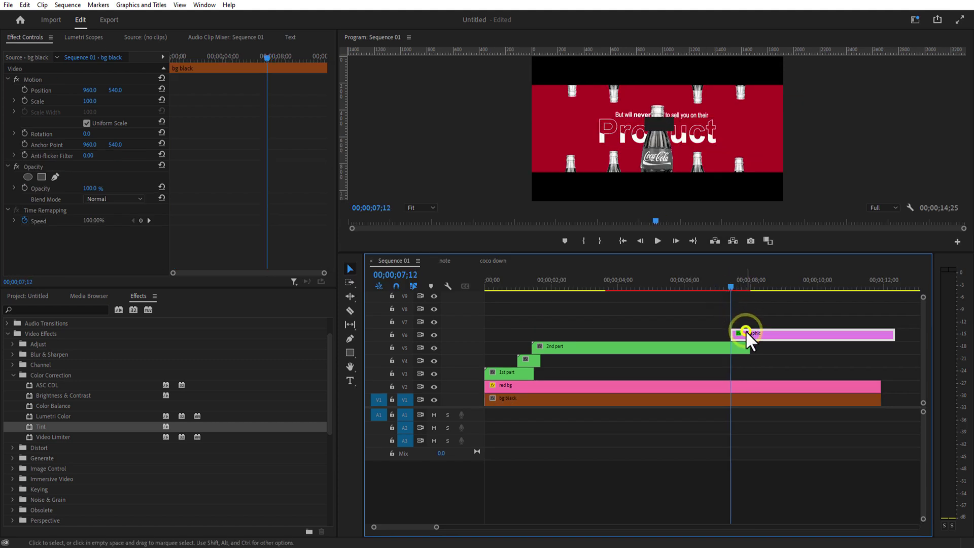
{"action": "left_click", "coordinate": [57, 308]}
{"action": "type", "text": "wave"}
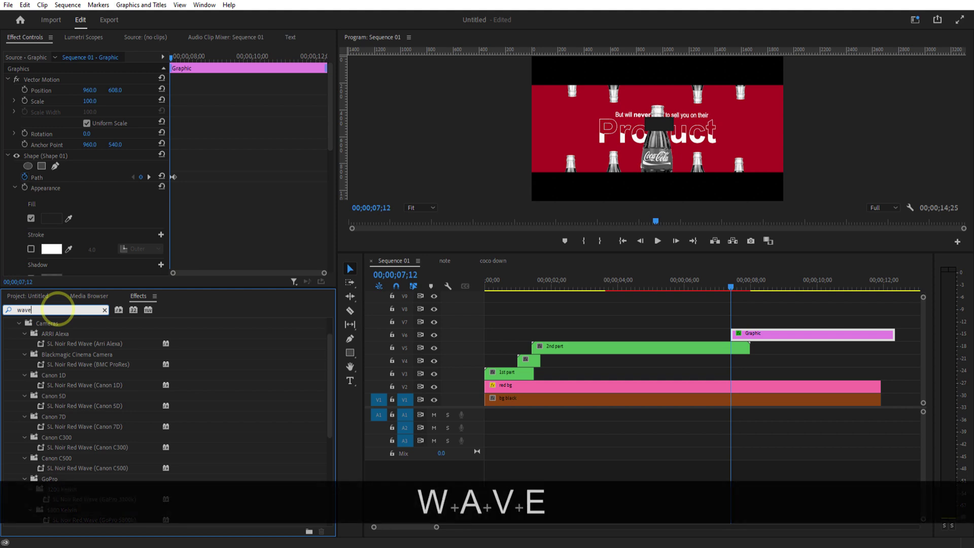
{"action": "type", "text": " war"}
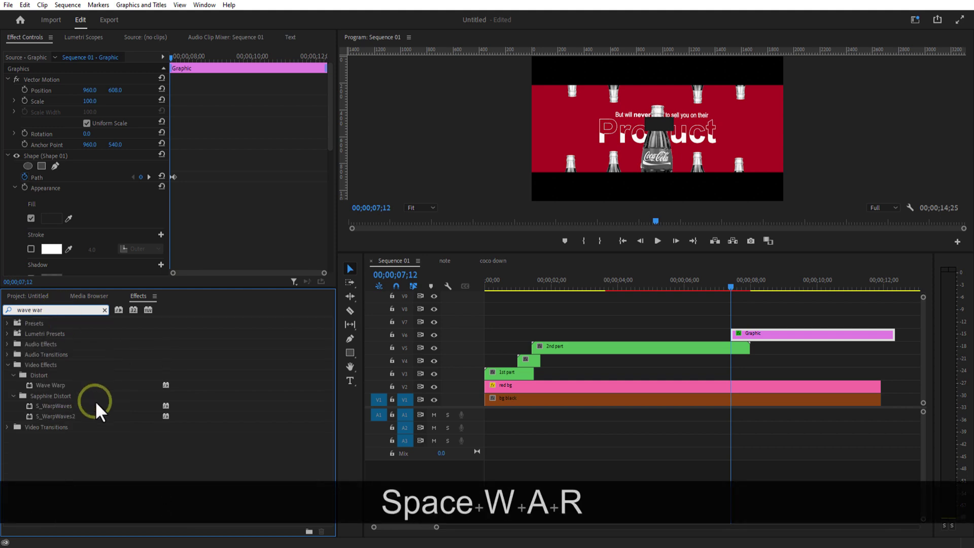
{"action": "left_click", "coordinate": [60, 385]}
{"action": "left_click_drag", "start_coordinate": [608, 377], "coordinate": [756, 334]}
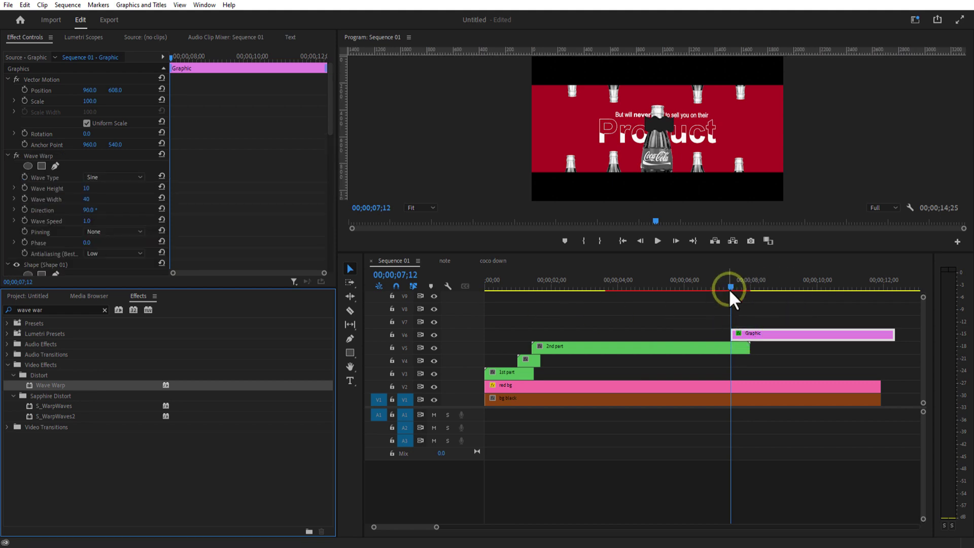
- Set the bar's Wave Warp wave width to 100 and play back the transition
{"action": "left_click_drag", "start_coordinate": [730, 291], "coordinate": [740, 290]}
{"action": "left_click_drag", "start_coordinate": [87, 199], "coordinate": [117, 198]}
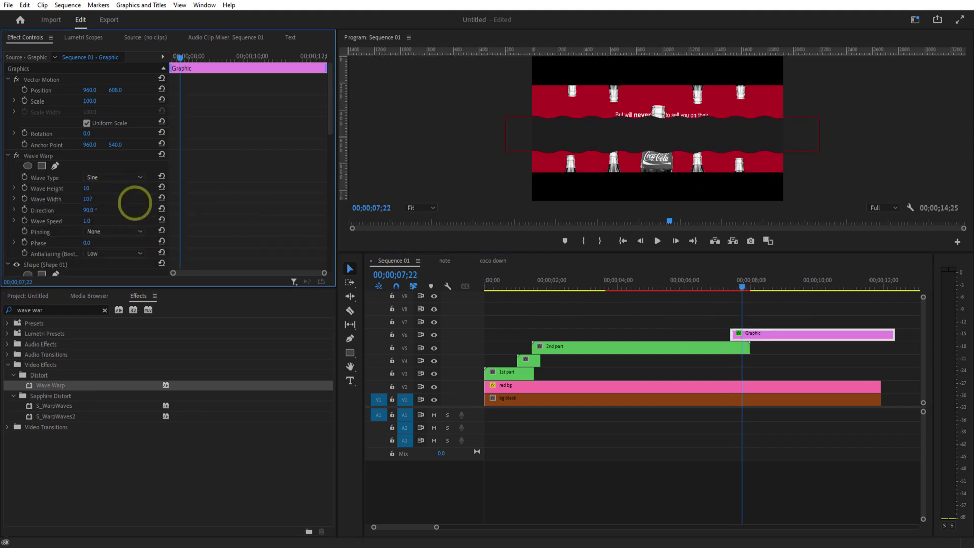
{"action": "left_click_drag", "start_coordinate": [741, 286], "coordinate": [726, 291]}
{"action": "left_click", "coordinate": [662, 241]}
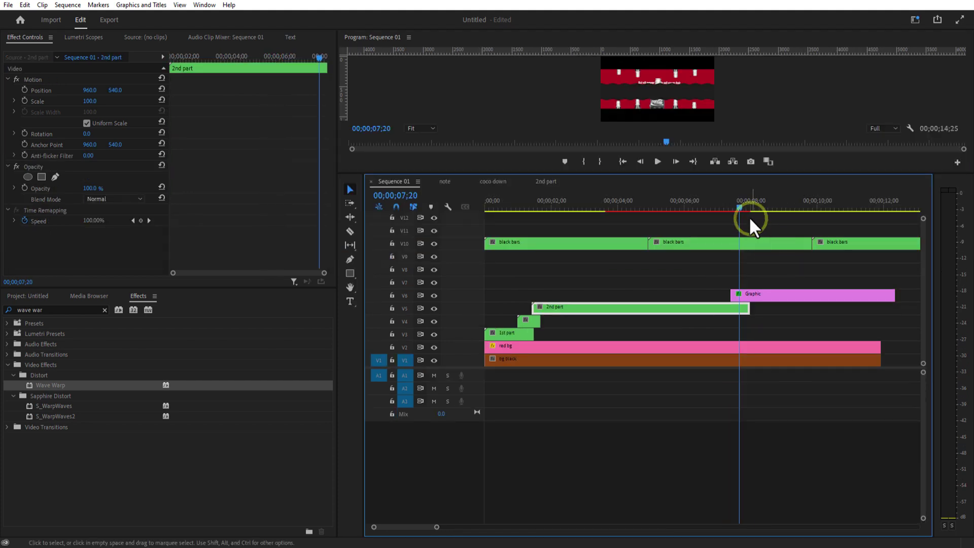
- Cut the 2nd part clip at 00;00;07;07, shortly before the bar appears
{"action": "mouse_move", "coordinate": [745, 213]}
{"action": "left_mouse_down"}
{"action": "mouse_move", "coordinate": [739, 207]}
{"action": "mouse_move", "coordinate": [758, 217]}
{"action": "mouse_move", "coordinate": [746, 210]}
{"action": "left_mouse_up"}
{"action": "left_click", "coordinate": [647, 310]}
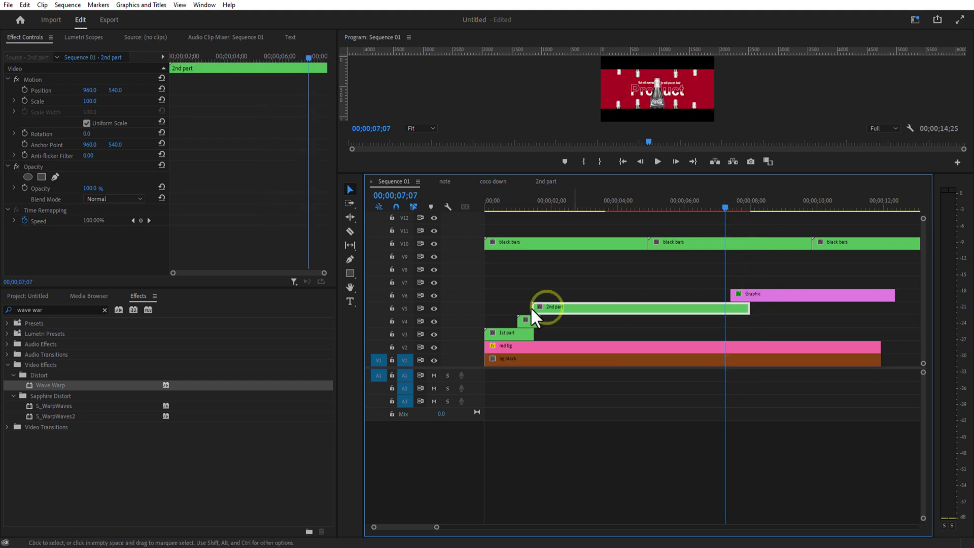
{"action": "left_click", "coordinate": [350, 231]}
{"action": "left_click", "coordinate": [727, 307]}
{"action": "left_click", "coordinate": [348, 194]}
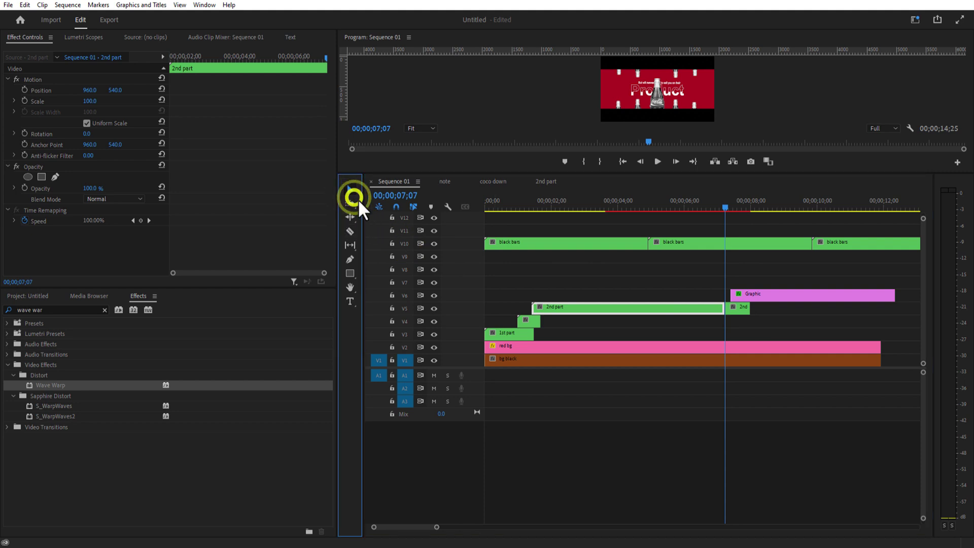
- Slow down the short trailing piece of 2nd part by changing the seconds of its duration to 4
{"action": "left_click", "coordinate": [745, 307]}
{"action": "right_click", "coordinate": [740, 310]}
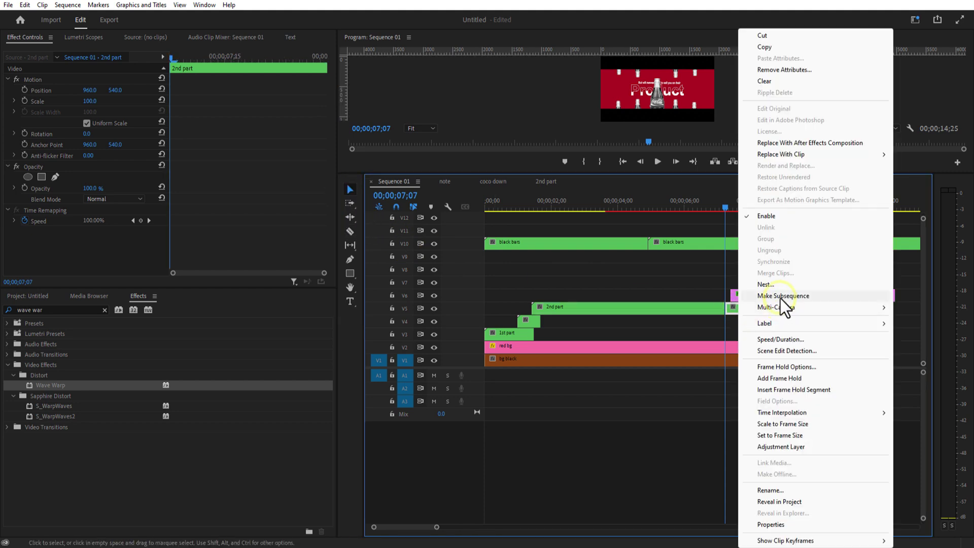
{"action": "left_click", "coordinate": [781, 339]}
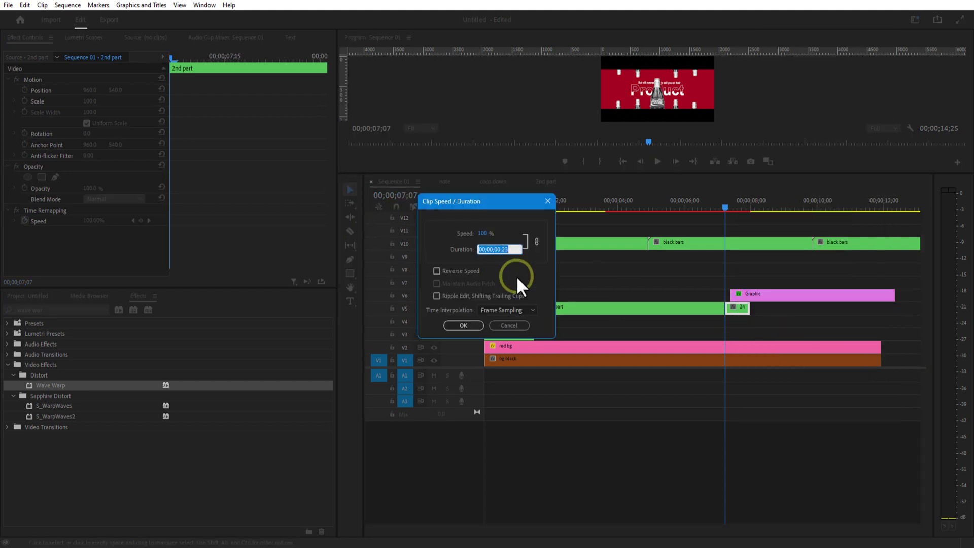
{"action": "type", "text": "4"}
{"action": "left_click", "coordinate": [474, 325]}
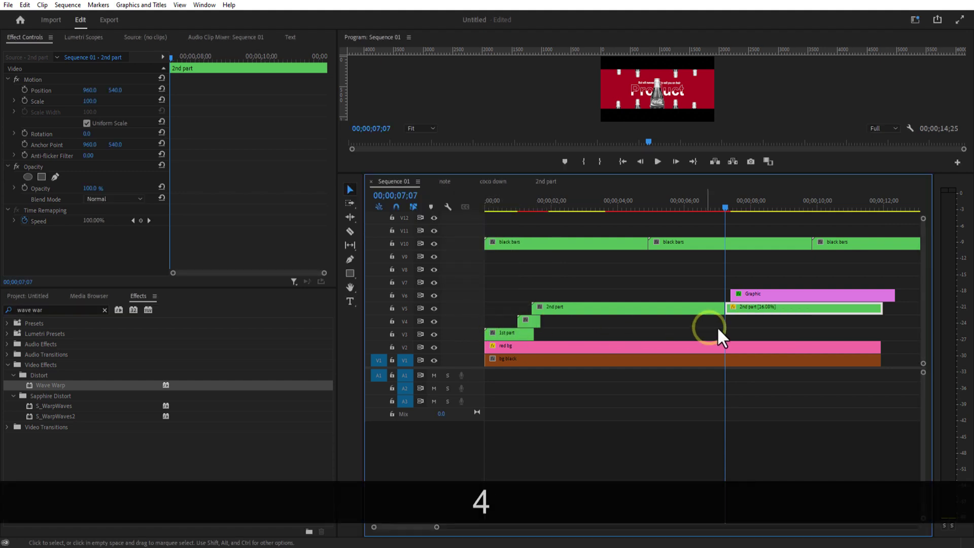
- Place the light image from the project on V7 above the 2nd part clip, starting together with the Graphic clip
{"action": "left_click_drag", "start_coordinate": [711, 209], "coordinate": [782, 239]}
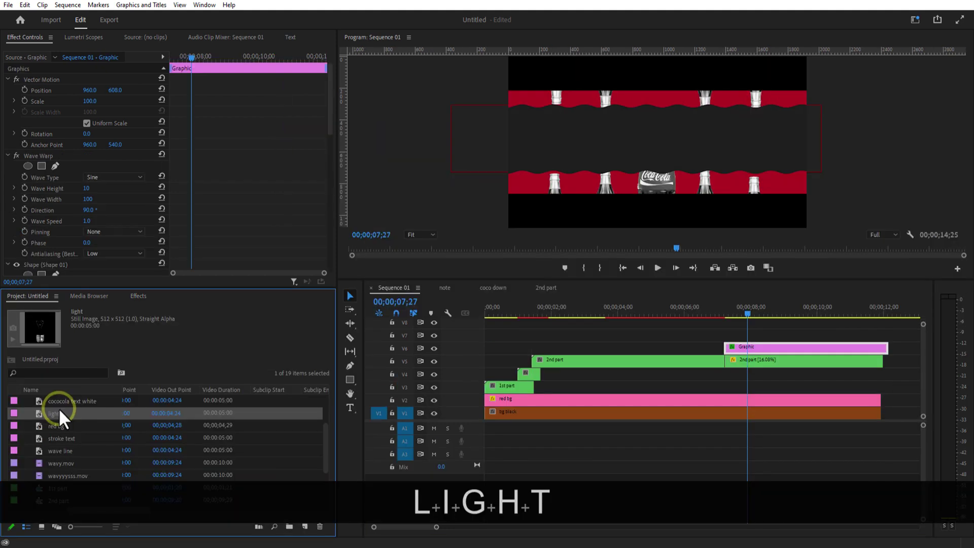
{"action": "left_click_drag", "start_coordinate": [61, 418], "coordinate": [727, 347]}
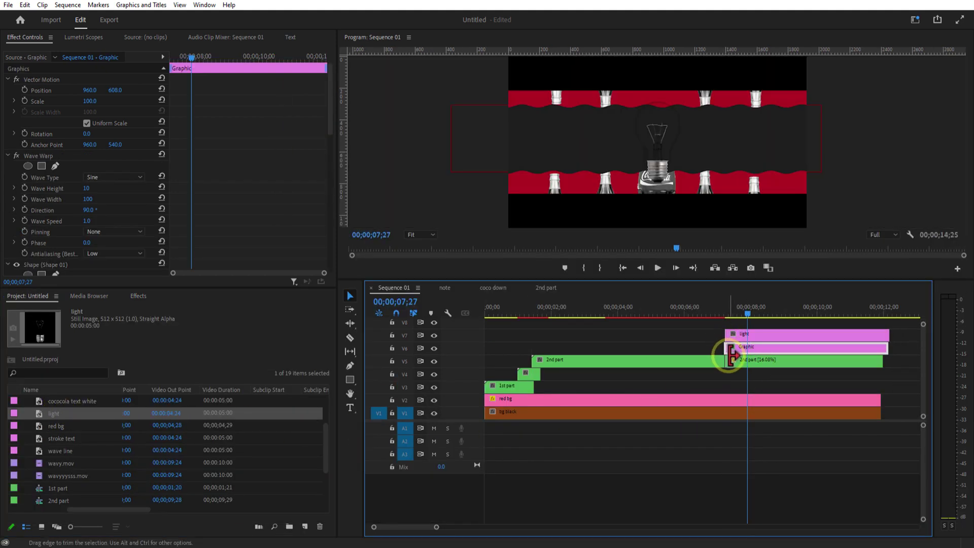
{"action": "left_click", "coordinate": [745, 336]}
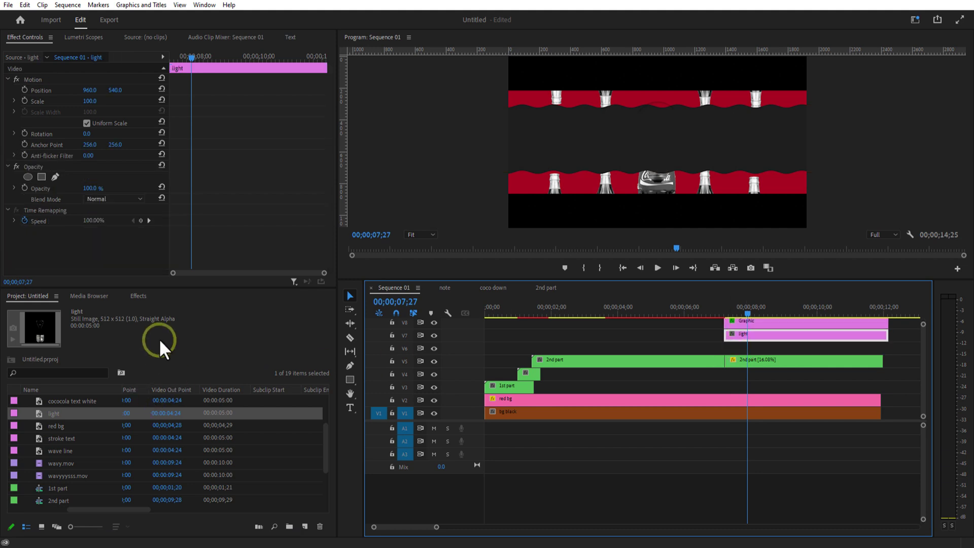
- Replace the previous effect search with "tint" and apply the Tint effect to the light clip
{"action": "left_click", "coordinate": [145, 299]}
{"action": "left_click", "coordinate": [50, 310]}
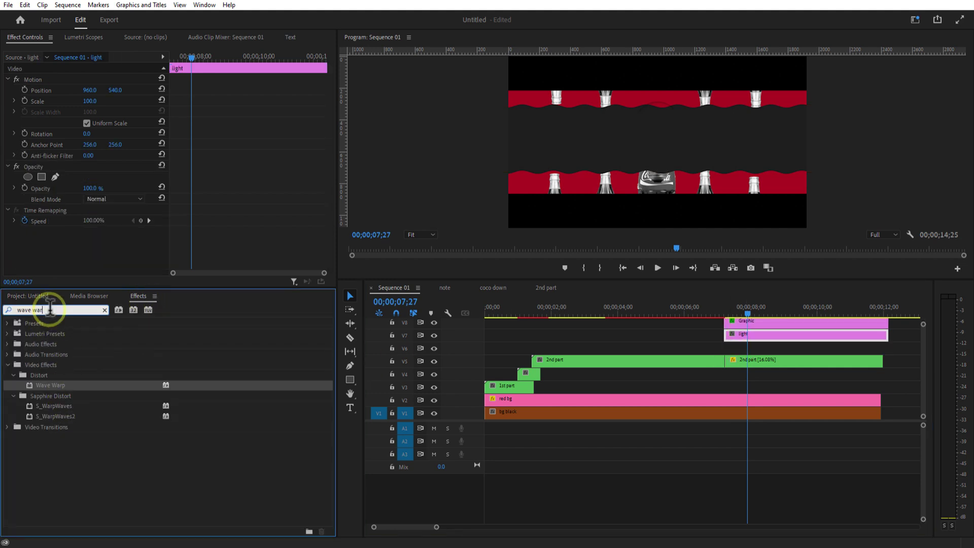
{"action": "key", "text": "BackSpace"}
{"action": "key", "text": "BackSpace"}
{"action": "key", "text": "BackSpace"}
{"action": "key", "text": "BackSpace"}
{"action": "key", "text": "BackSpace"}
{"action": "key", "text": "BackSpace"}
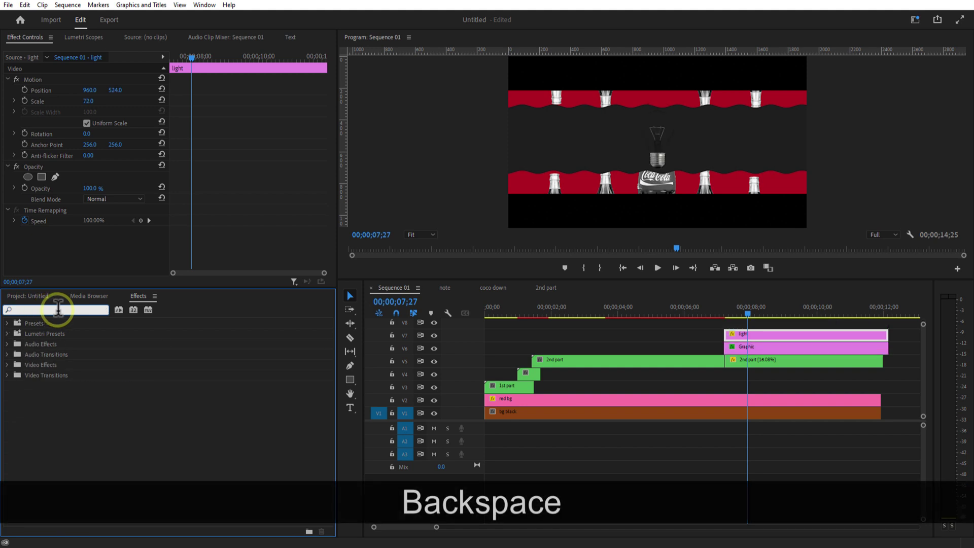
{"action": "type", "text": "tint"}
{"action": "left_click_drag", "start_coordinate": [127, 386], "coordinate": [758, 334]}
{"action": "key", "text": "alt"}
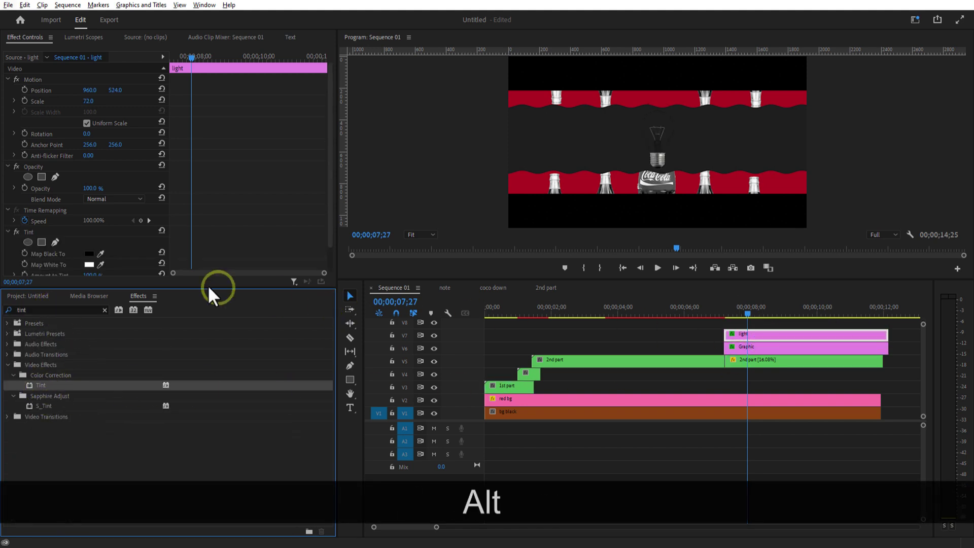
- Set the light clip's Tint Map Black To colour to near-white FCF7F7
{"action": "left_click", "coordinate": [89, 253]}
{"action": "left_click_drag", "start_coordinate": [369, 314], "coordinate": [367, 335]}
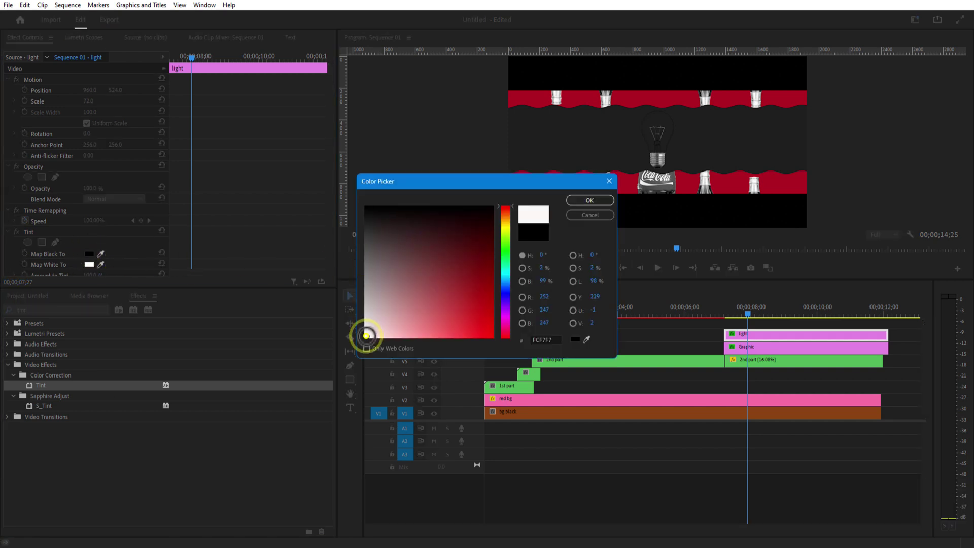
{"action": "left_click", "coordinate": [588, 201]}
- Start the light clip at 00;00;07;12 and keyframe its rotation there at -3 degrees
{"action": "left_click", "coordinate": [719, 315]}
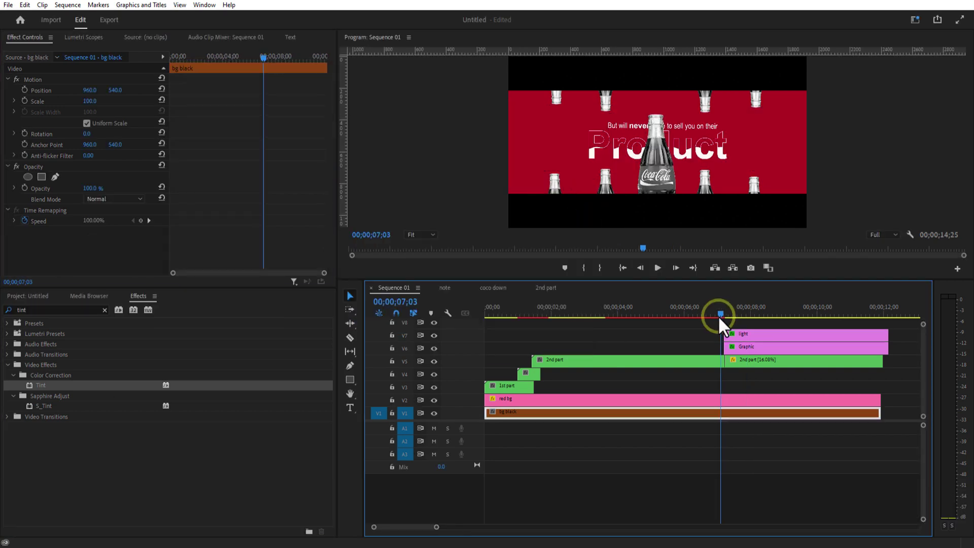
{"action": "left_click_drag", "start_coordinate": [721, 317], "coordinate": [748, 337]}
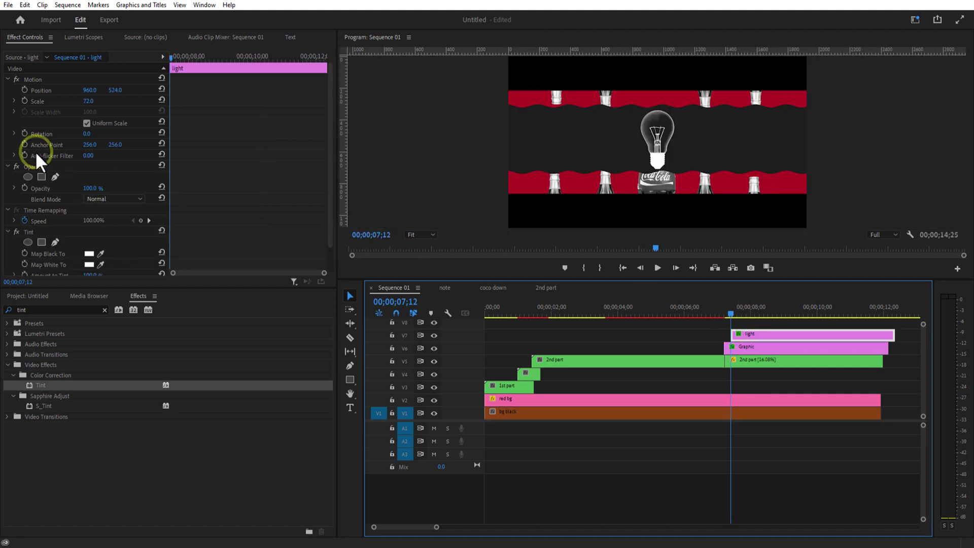
{"action": "left_click", "coordinate": [25, 132]}
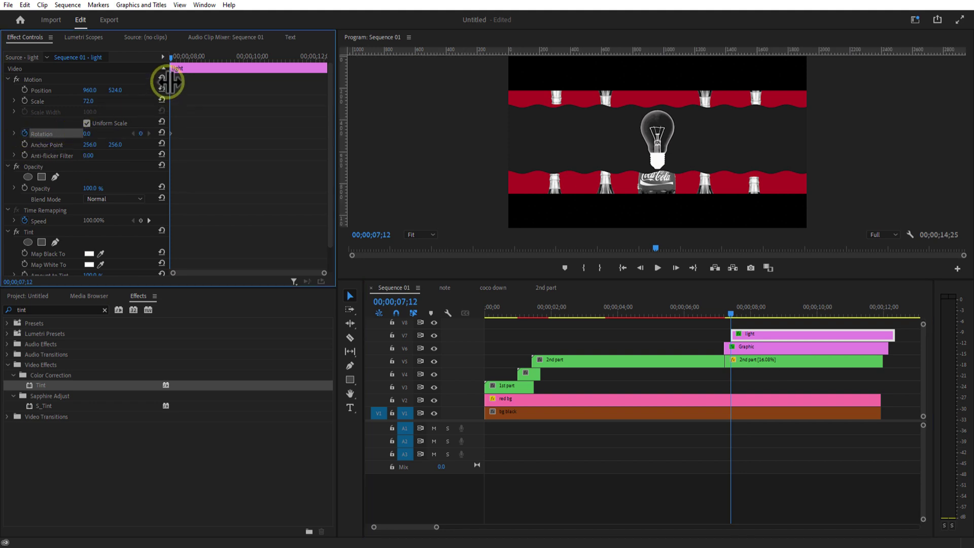
{"action": "left_click", "coordinate": [83, 135]}
{"action": "type", "text": "-3"}
- Add spaced rotation keyframes that rock the bulb from side to side, pasting the copied set to continue the motion
{"action": "left_click_drag", "start_coordinate": [170, 59], "coordinate": [191, 67]}
{"action": "left_click_drag", "start_coordinate": [189, 60], "coordinate": [203, 62]}
{"action": "left_click_drag", "start_coordinate": [205, 133], "coordinate": [209, 133]}
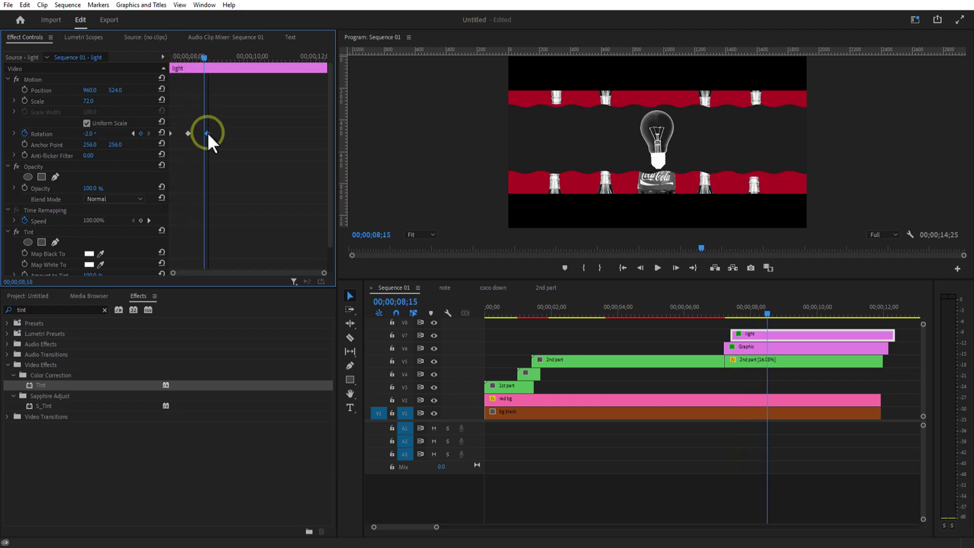
{"action": "left_click_drag", "start_coordinate": [206, 59], "coordinate": [229, 91]}
{"action": "left_click_drag", "start_coordinate": [229, 58], "coordinate": [248, 63]}
{"action": "key", "text": "ctrl+v"}
- Preview the rocking bulb and trim the light clip's end to match the Graphic clip's end
{"action": "left_click", "coordinate": [656, 267]}
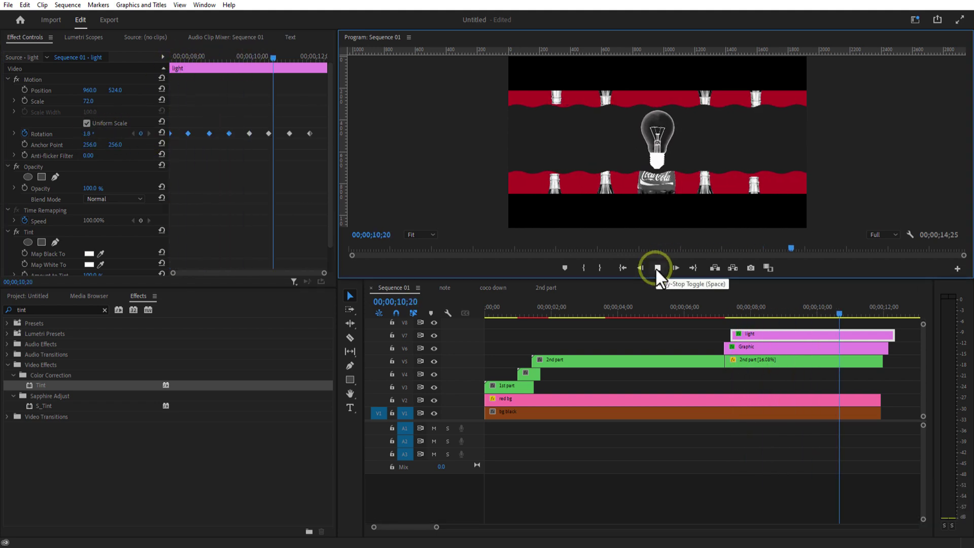
{"action": "left_click", "coordinate": [655, 267]}
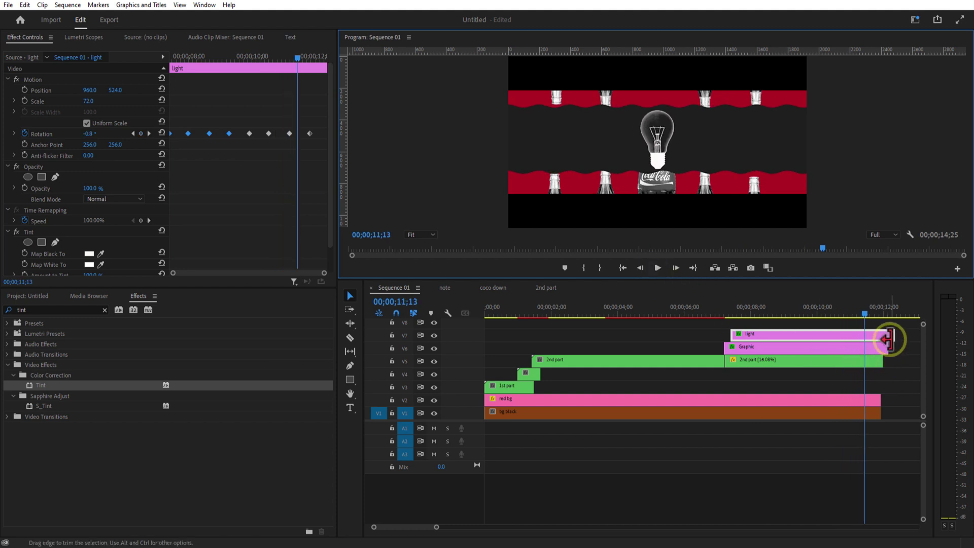
{"action": "left_click_drag", "start_coordinate": [887, 335], "coordinate": [885, 336]}
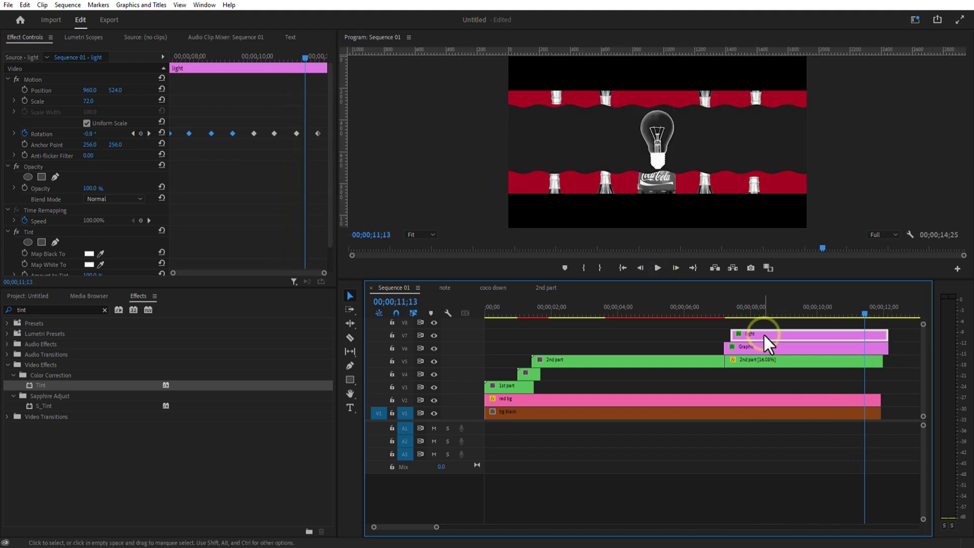
- Duplicate the light clip twice as smaller bulbs beside the central one, positioning the outermost at 1690, 552
{"action": "left_click_drag", "start_coordinate": [764, 336], "coordinate": [719, 320]}
{"action": "left_click", "coordinate": [229, 207]}
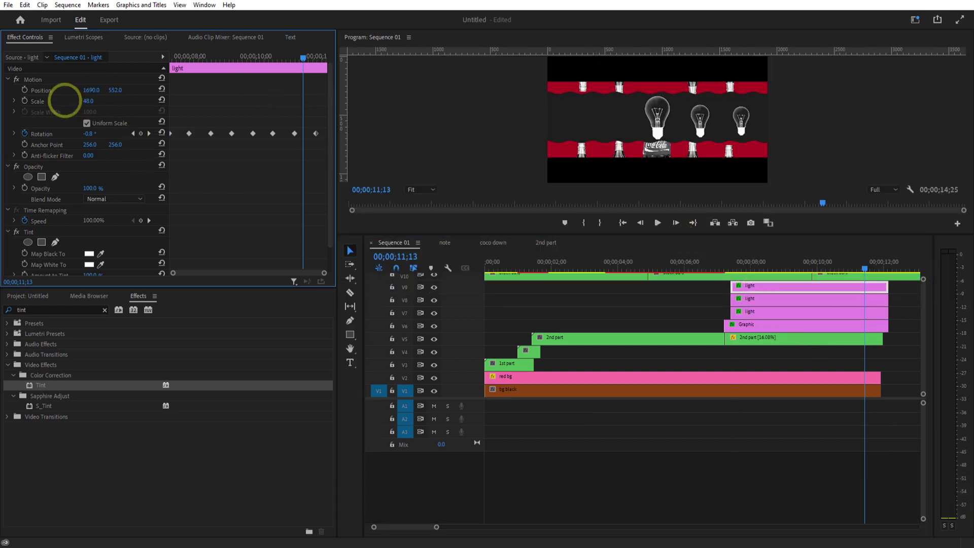
- Nest the two bulb copies as light right and duplicate the nest as light left, mirrored with Horizontal Flip
{"action": "left_click", "coordinate": [846, 294]}
{"action": "left_click", "coordinate": [753, 287]}
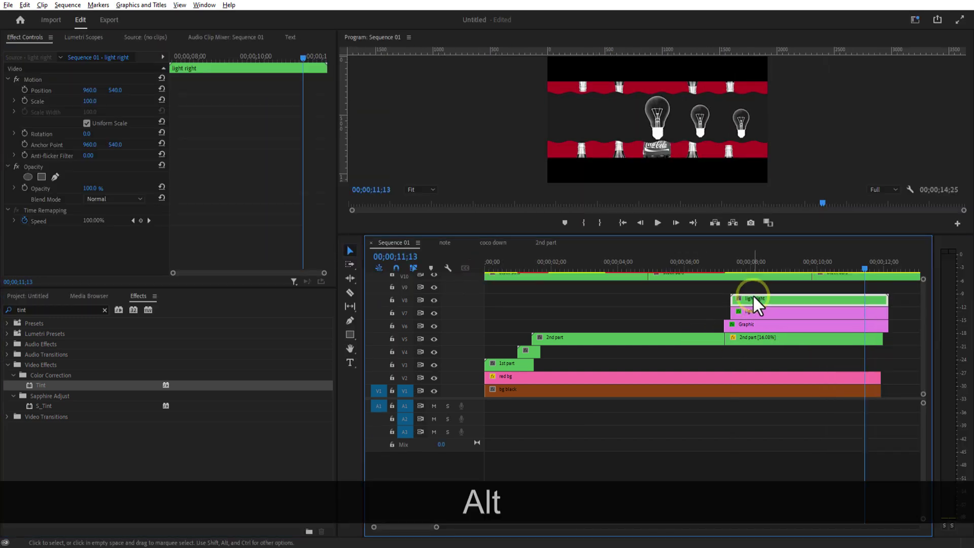
{"action": "left_click", "coordinate": [99, 96]}
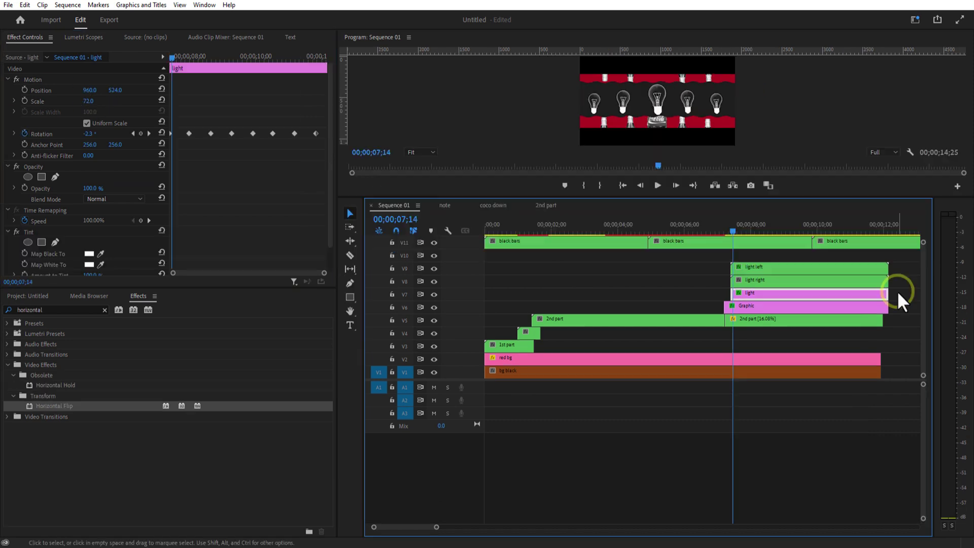
- Nest the light left, light right and central light clips into one sequence named light
{"action": "left_click_drag", "start_coordinate": [898, 300], "coordinate": [793, 272]}
{"action": "right_click", "coordinate": [791, 271]}
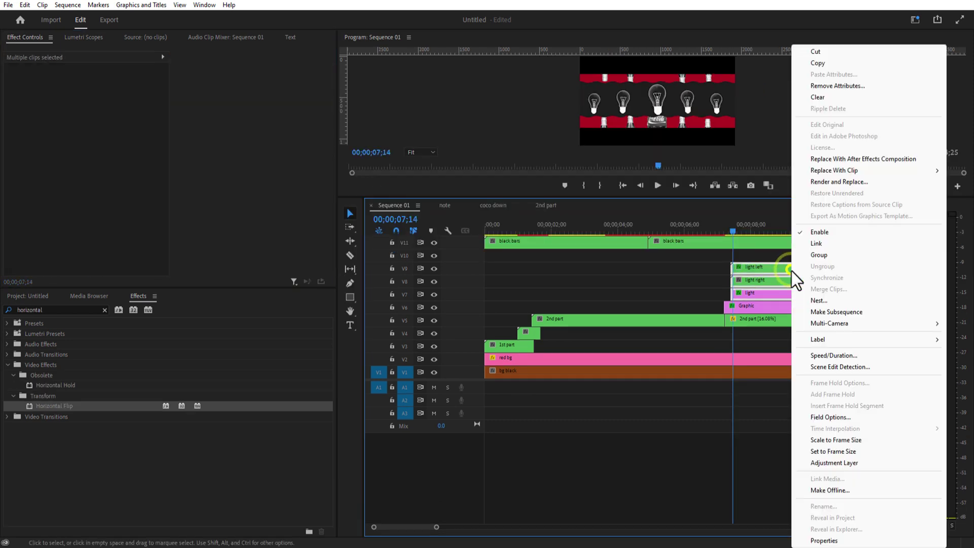
{"action": "left_click", "coordinate": [822, 302]}
{"action": "type", "text": "light"}
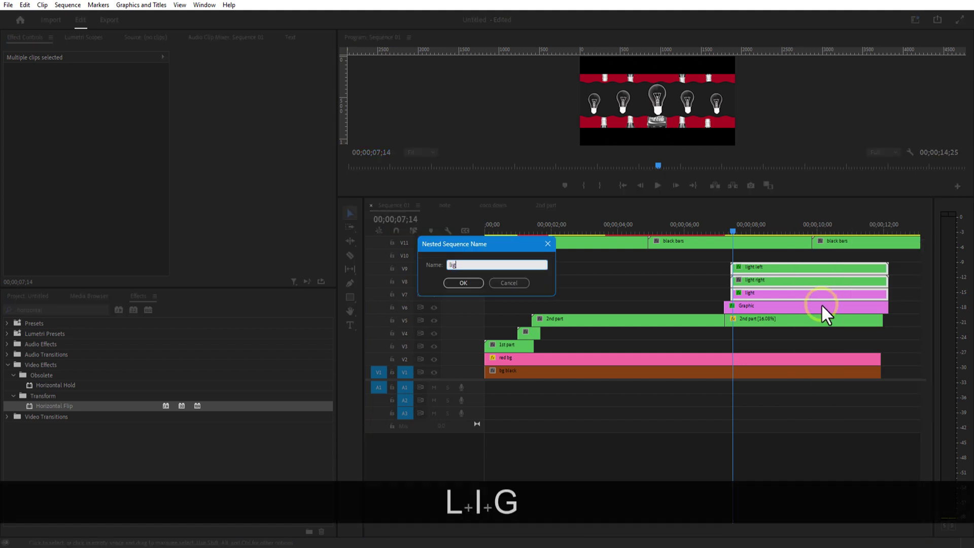
{"action": "left_click", "coordinate": [463, 282]}
- Add the text happiness over the light bulbs at 00;00;07;14
{"action": "left_click", "coordinate": [734, 231]}
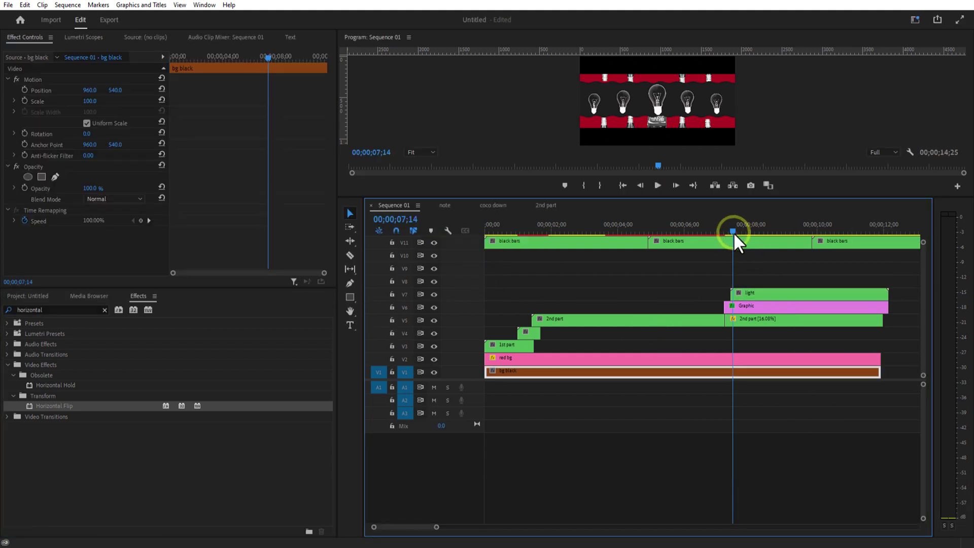
{"action": "left_click_drag", "start_coordinate": [735, 197], "coordinate": [739, 255]}
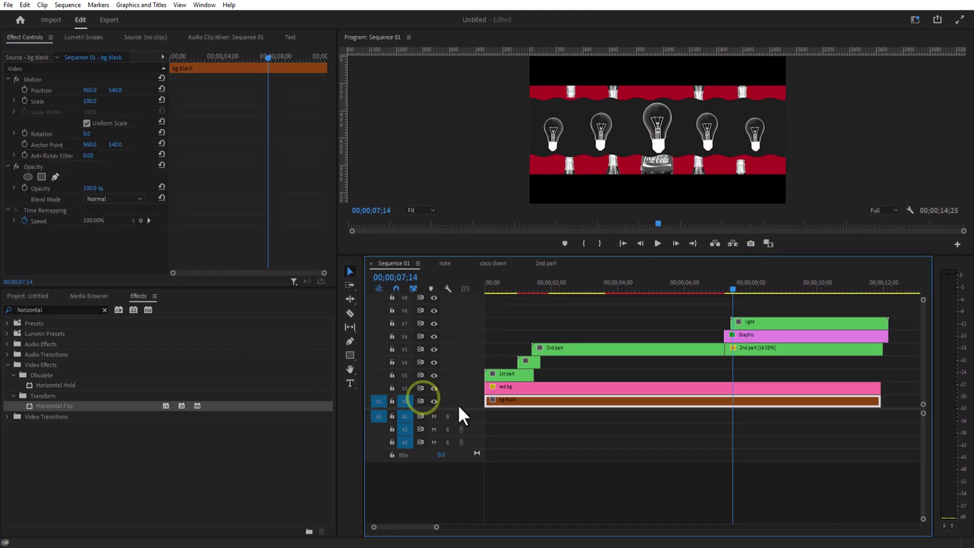
{"action": "left_click", "coordinate": [350, 383]}
{"action": "left_click", "coordinate": [615, 134]}
{"action": "type", "text": "happiness"}
- Resize and centre the happiness text over the middle bulb and give it a brighter red fill
{"action": "left_click", "coordinate": [8, 156]}
{"action": "left_click", "coordinate": [53, 205]}
{"action": "left_click", "coordinate": [41, 284]}
{"action": "left_click_drag", "start_coordinate": [92, 101], "coordinate": [177, 108]}
{"action": "left_click_drag", "start_coordinate": [87, 90], "coordinate": [286, 93]}
{"action": "scroll", "coordinate": [46, 167], "scroll_direction": "down", "scroll_amount": 2}
{"action": "left_click", "coordinate": [53, 265]}
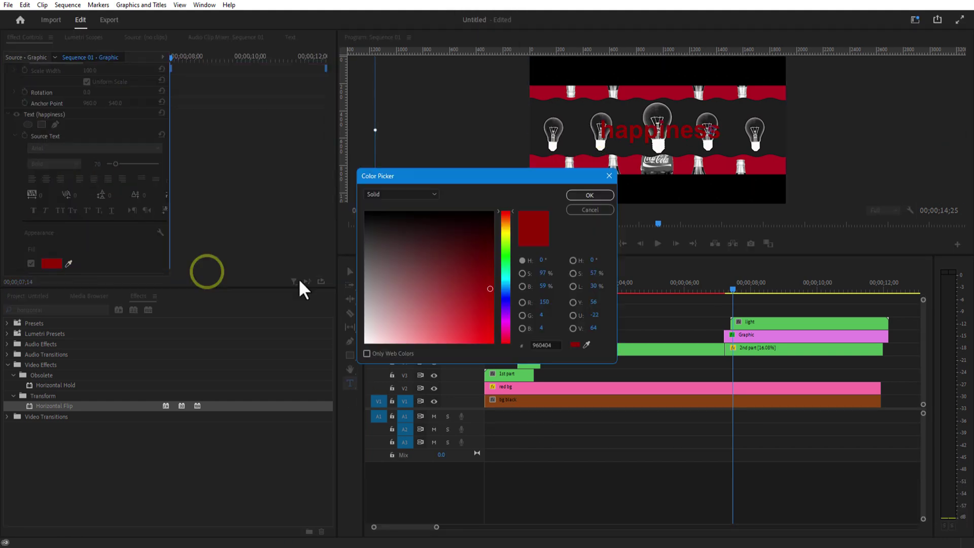
{"action": "left_click_drag", "start_coordinate": [484, 257], "coordinate": [487, 309]}
- Split the happiness clip at 00;00;07;24 and cut the remainder into short text clips, with togetherness starting at 00;00;08;14
{"action": "key", "text": "Right"}
{"action": "key", "text": "Right"}
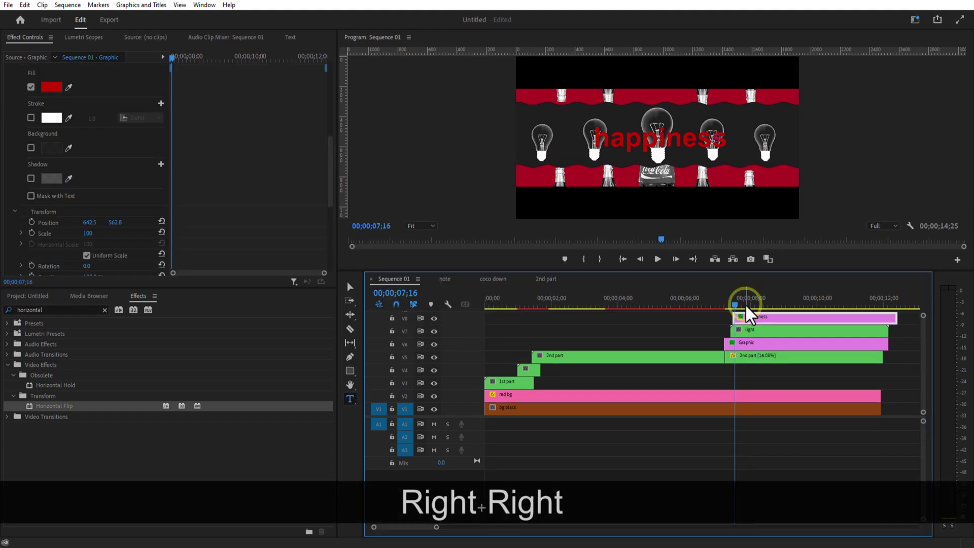
{"action": "key", "text": "Right"}
{"action": "key", "text": "Right"}
{"action": "key", "text": "Right"}
{"action": "key", "text": "Right"}
{"action": "key", "text": "Right"}
{"action": "key", "text": "Right"}
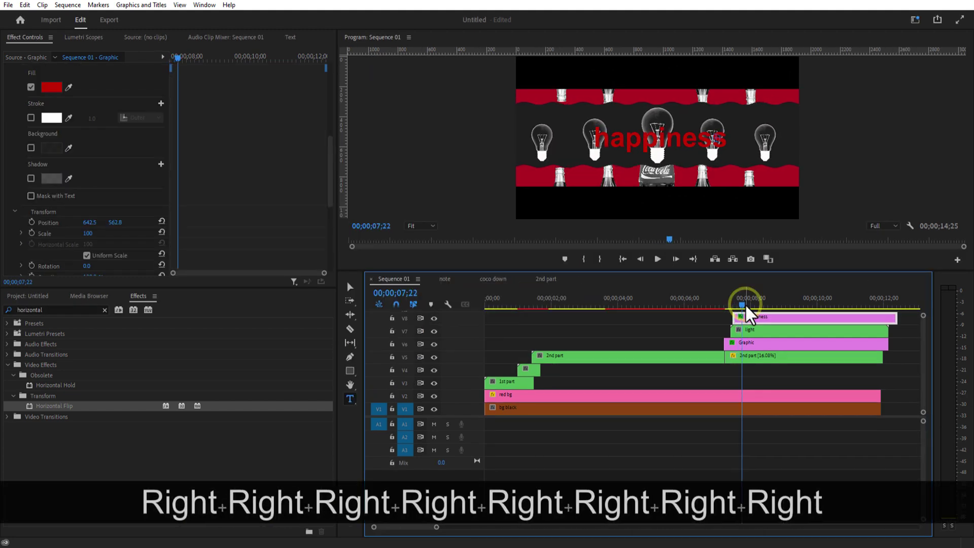
{"action": "key", "text": "Right"}
{"action": "key", "text": "Right"}
{"action": "left_click", "coordinate": [350, 329]}
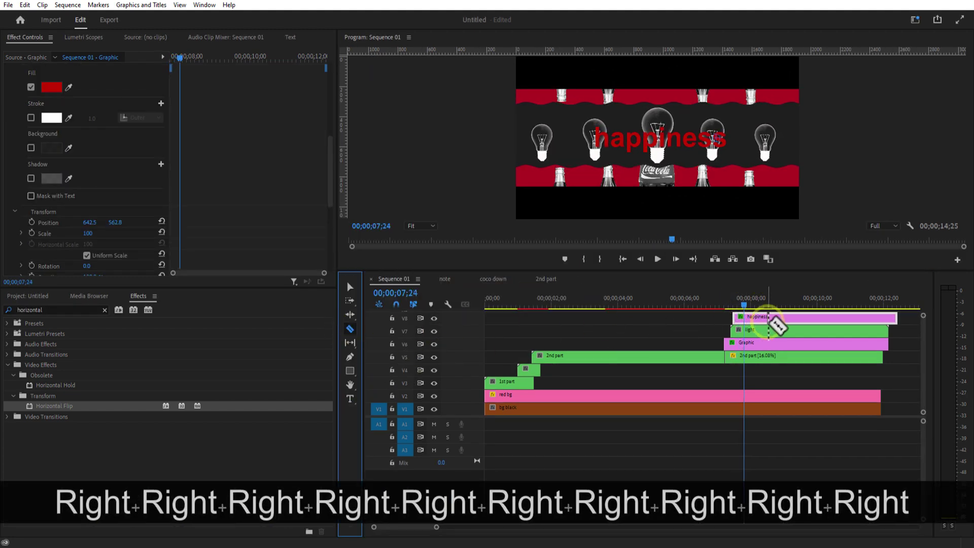
{"action": "left_click", "coordinate": [744, 318]}
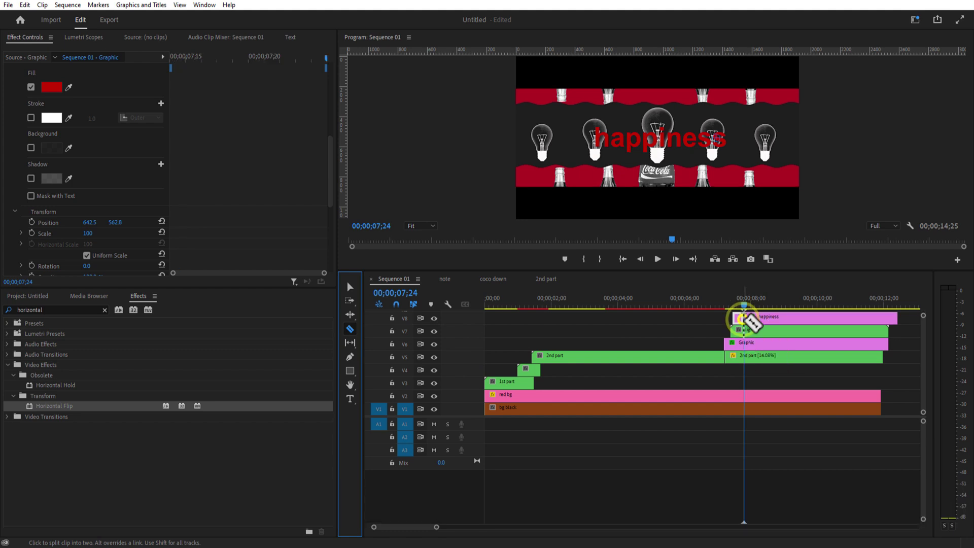
{"action": "left_click", "coordinate": [351, 287]}
{"action": "left_click", "coordinate": [783, 318]}
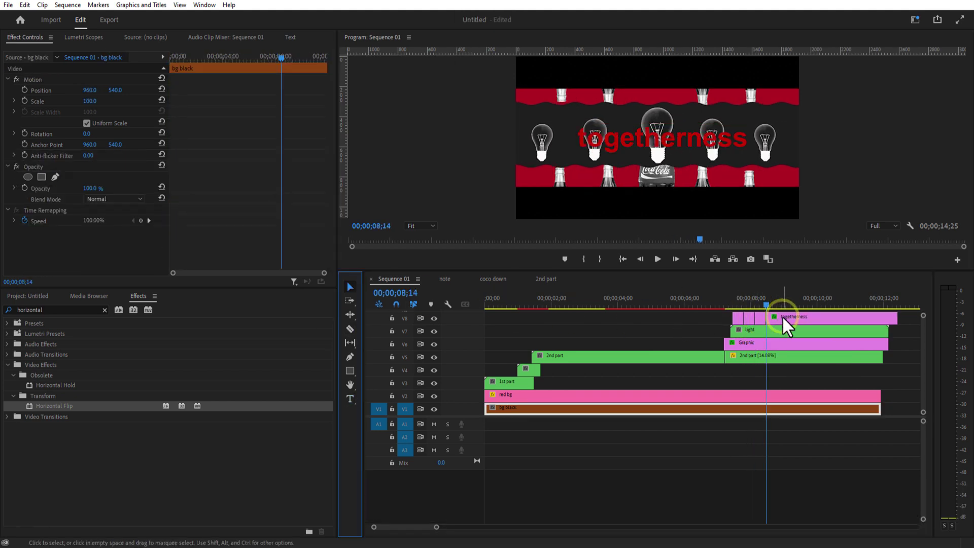
- Keyframe the Graphic clip's shape path so the wavy bar's upper and lower edges collapse to the centre by 00;00;09;06
{"action": "left_click", "coordinate": [772, 343]}
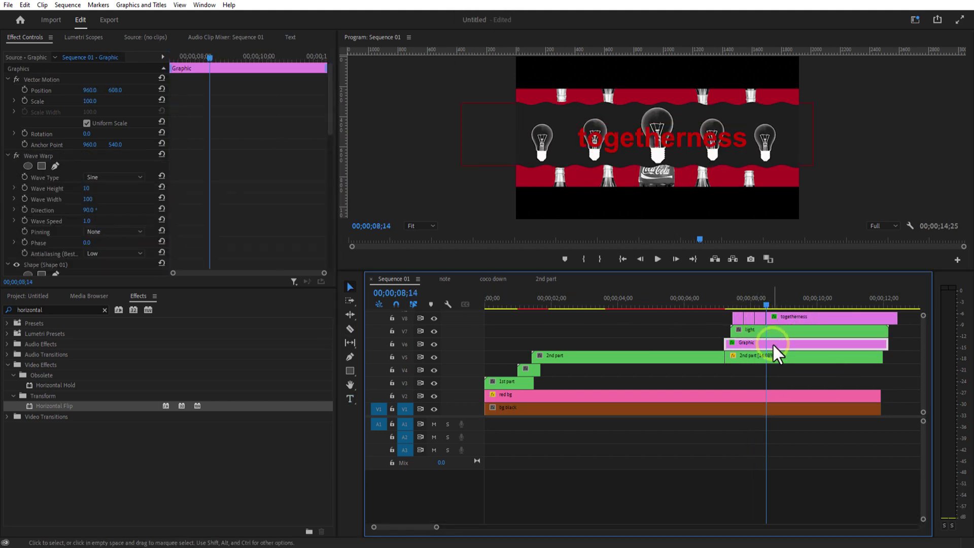
{"action": "scroll", "coordinate": [330, 144], "scroll_direction": "down", "scroll_amount": 3}
{"action": "left_click", "coordinate": [141, 237]}
{"action": "left_click_drag", "start_coordinate": [217, 58], "coordinate": [233, 63]}
{"action": "left_click", "coordinate": [639, 161]}
{"action": "left_click_drag", "start_coordinate": [638, 166], "coordinate": [638, 143]}
{"action": "left_click_drag", "start_coordinate": [637, 103], "coordinate": [637, 142]}
{"action": "left_click", "coordinate": [789, 304]}
- Keyframe the nested light clip's opacity from 00;00;08;14 so the bulbs fade out as the bar closes
{"action": "left_click_drag", "start_coordinate": [789, 306], "coordinate": [767, 325]}
{"action": "left_click", "coordinate": [784, 330]}
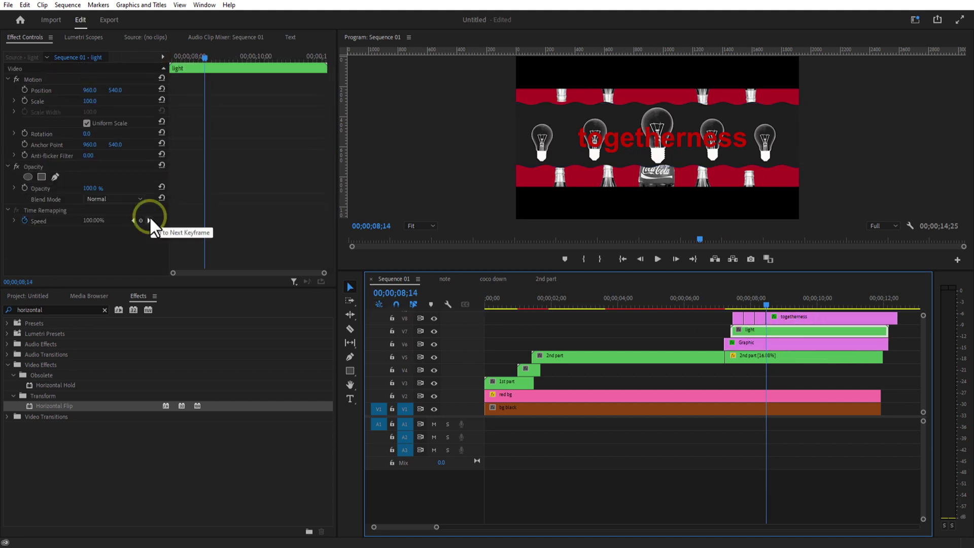
{"action": "left_click", "coordinate": [25, 187]}
{"action": "left_click", "coordinate": [770, 305]}
{"action": "left_click", "coordinate": [86, 188]}
{"action": "left_click", "coordinate": [765, 306]}
{"action": "left_click_drag", "start_coordinate": [765, 309], "coordinate": [781, 318]}
- Keyframe the togetherness text's opacity so it fades out with the closing bar
{"action": "left_click", "coordinate": [792, 318]}
{"action": "left_click", "coordinate": [102, 206]}
{"action": "key", "text": "ctrl+z"}
{"action": "left_click_drag", "start_coordinate": [328, 113], "coordinate": [329, 224]}
{"action": "left_click", "coordinate": [32, 168]}
{"action": "left_click_drag", "start_coordinate": [188, 57], "coordinate": [201, 60]}
{"action": "left_click_drag", "start_coordinate": [88, 168], "coordinate": [13, 169]}
- Split the Graphic clip at 00;00;09;06 with the Razor tool
{"action": "left_click", "coordinate": [791, 304]}
{"action": "left_click", "coordinate": [794, 343]}
{"action": "left_click", "coordinate": [350, 329]}
{"action": "left_click", "coordinate": [791, 342]}
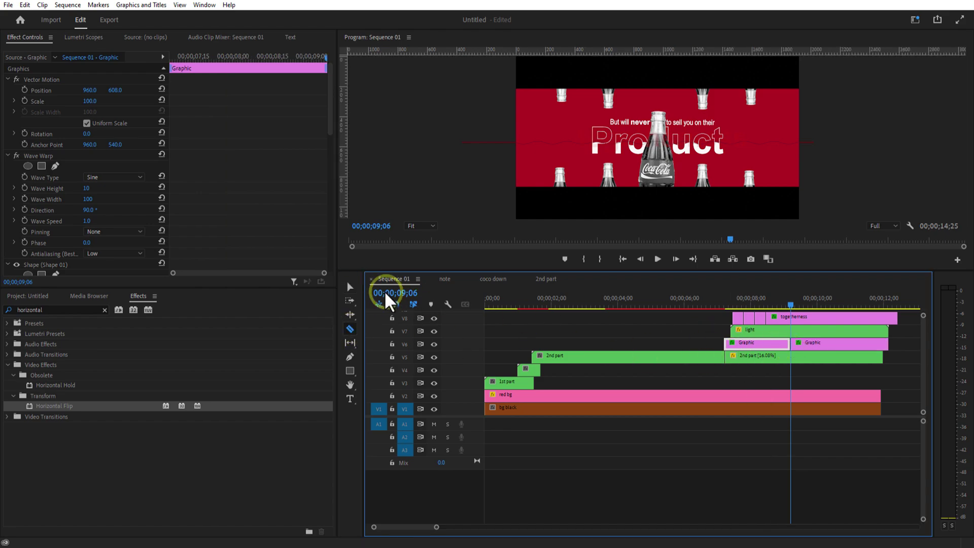
{"action": "left_click", "coordinate": [350, 287]}
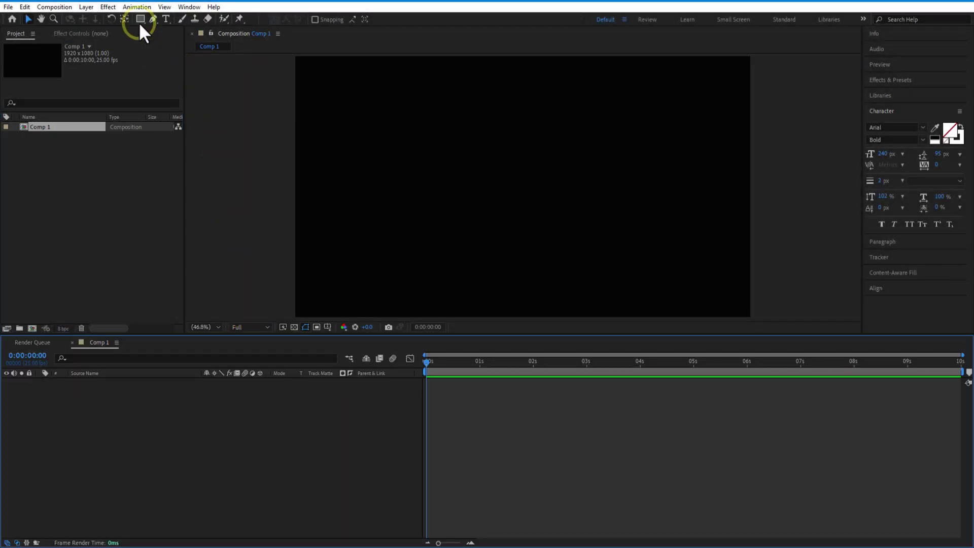
- In After Effects, draw a rectangle wider than the frame across the middle of Comp 1 and fill it dark grey
{"action": "left_click", "coordinate": [140, 19]}
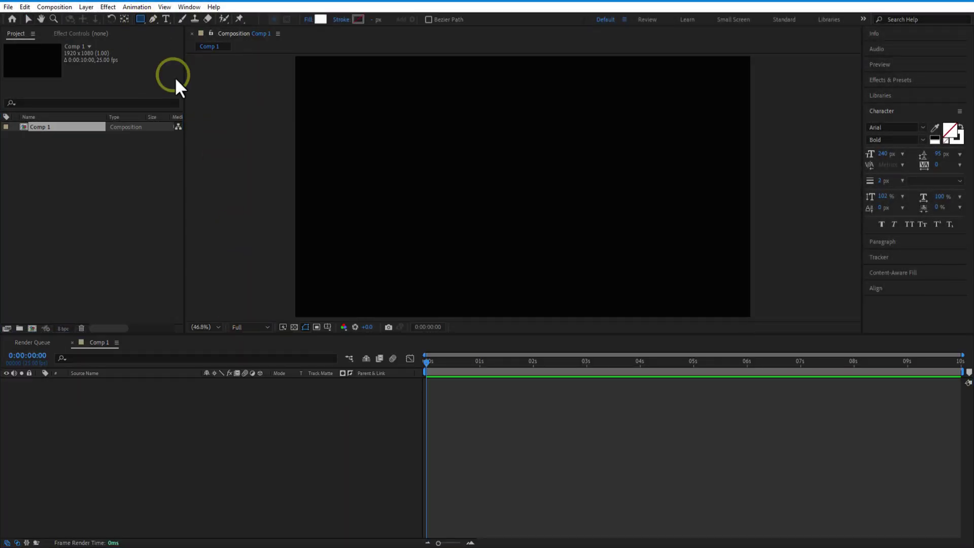
{"action": "mouse_move", "coordinate": [272, 148]}
{"action": "left_mouse_down"}
{"action": "mouse_move", "coordinate": [561, 224]}
{"action": "mouse_move", "coordinate": [794, 237]}
{"action": "left_mouse_up"}
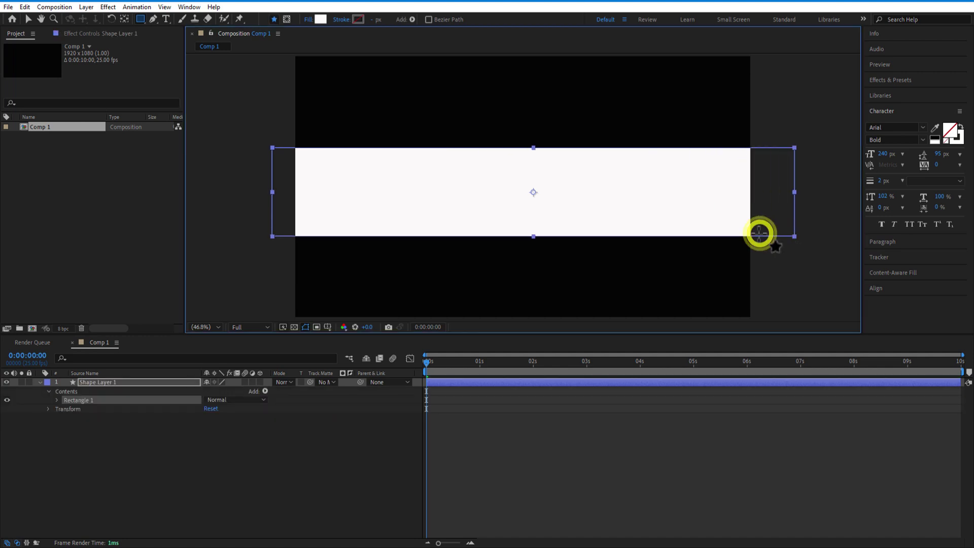
{"action": "left_click", "coordinate": [320, 19]}
{"action": "left_click", "coordinate": [355, 325]}
{"action": "left_click", "coordinate": [576, 219]}
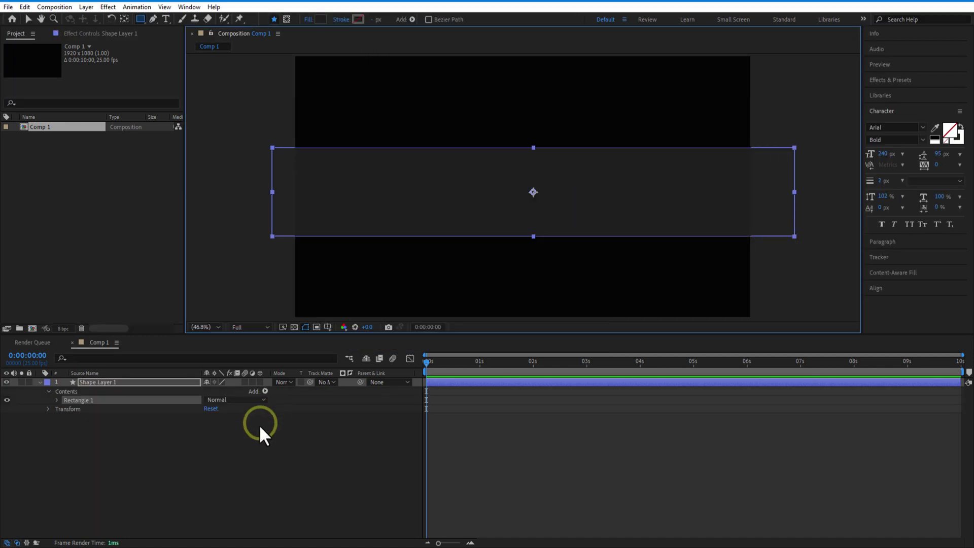
- Apply the Wave Warp effect to Shape Layer 1 and set its Wave Width to 100
{"action": "left_click", "coordinate": [262, 423]}
{"action": "left_click", "coordinate": [898, 80]}
{"action": "type", "text": "wave"}
{"action": "left_click", "coordinate": [895, 112]}
{"action": "mouse_move", "coordinate": [894, 113]}
{"action": "left_mouse_down"}
{"action": "mouse_move", "coordinate": [274, 348]}
{"action": "mouse_move", "coordinate": [136, 388]}
{"action": "left_mouse_up"}
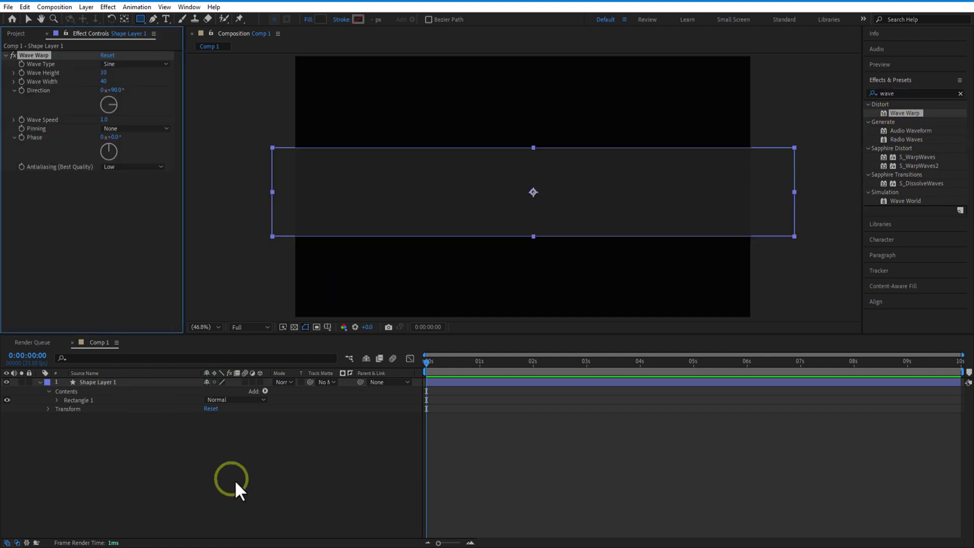
{"action": "type", "text": "100"}
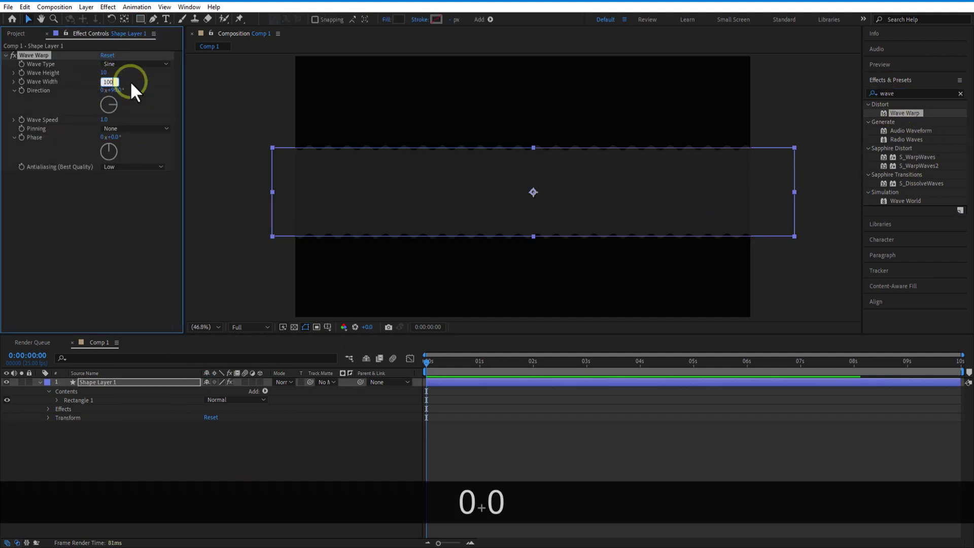
{"action": "left_click", "coordinate": [336, 474]}
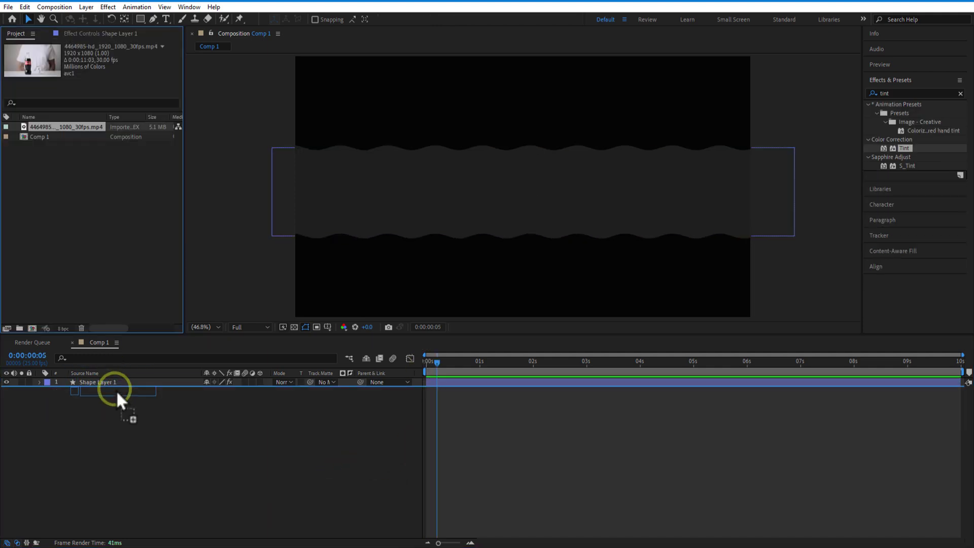
- Place the 4464985-hd_1920_1080_30fps.mp4 footage beneath Shape Layer 1 and use Shape Layer 1 as its track matte
{"action": "left_click", "coordinate": [116, 380]}
{"action": "key", "text": "ctrl+z"}
{"action": "left_click_drag", "start_coordinate": [145, 382], "coordinate": [148, 397]}
{"action": "left_click", "coordinate": [328, 389]}
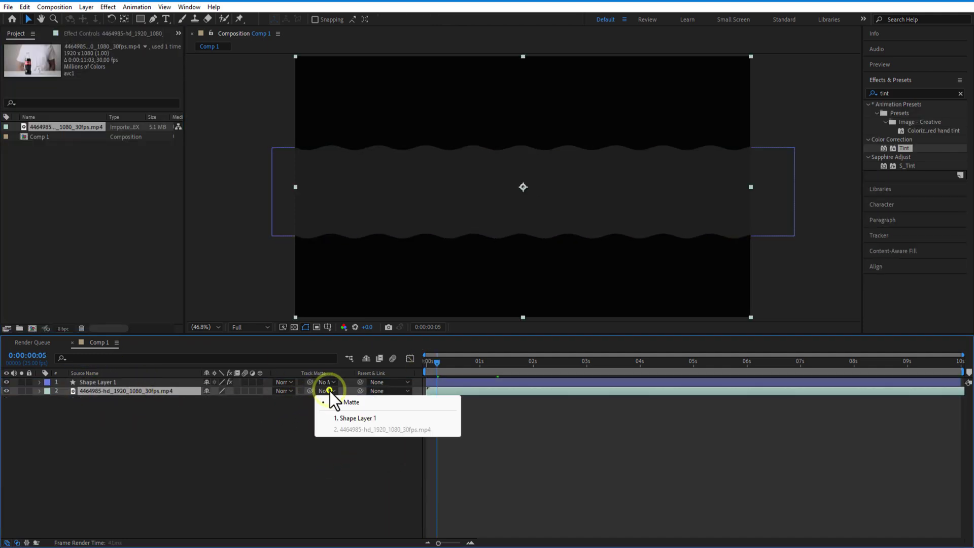
{"action": "left_click", "coordinate": [357, 418]}
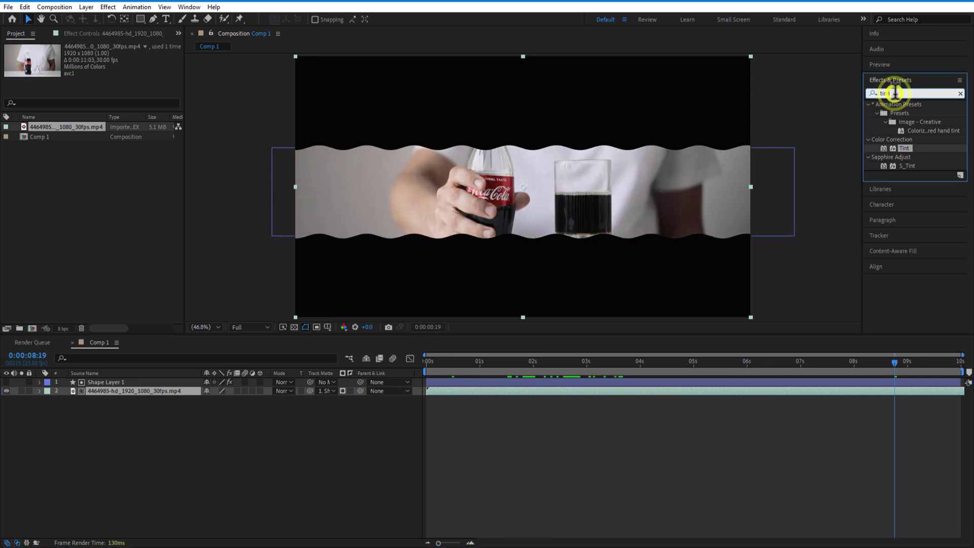
- Apply the Tint and Cartoon effects to the masked footage layer and expand Cartoon's advanced settings
{"action": "double_click", "coordinate": [904, 148]}
{"action": "left_click", "coordinate": [894, 92]}
{"action": "type", "text": "carto"}
{"action": "left_click_drag", "start_coordinate": [900, 130], "coordinate": [138, 232]}
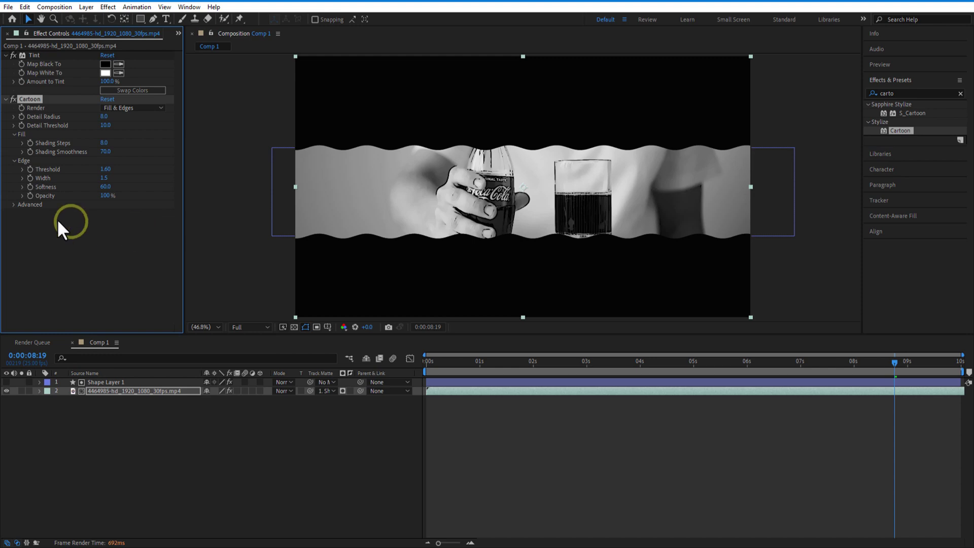
{"action": "left_click", "coordinate": [13, 204]}
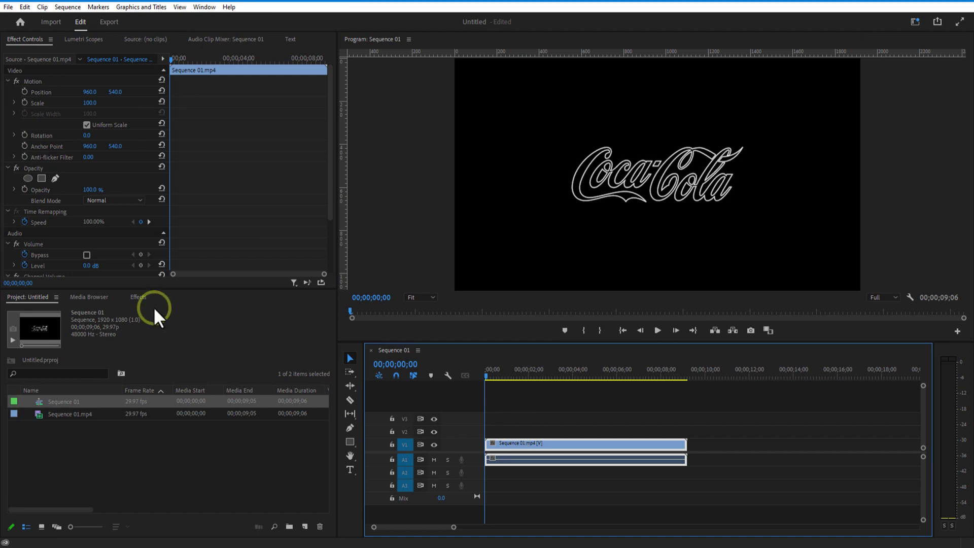
- Switch to Premiere Pro and apply the Posterize Time effect to the Sequence 01.mp4 logo clip
{"action": "left_click", "coordinate": [137, 297]}
{"action": "left_click", "coordinate": [54, 310]}
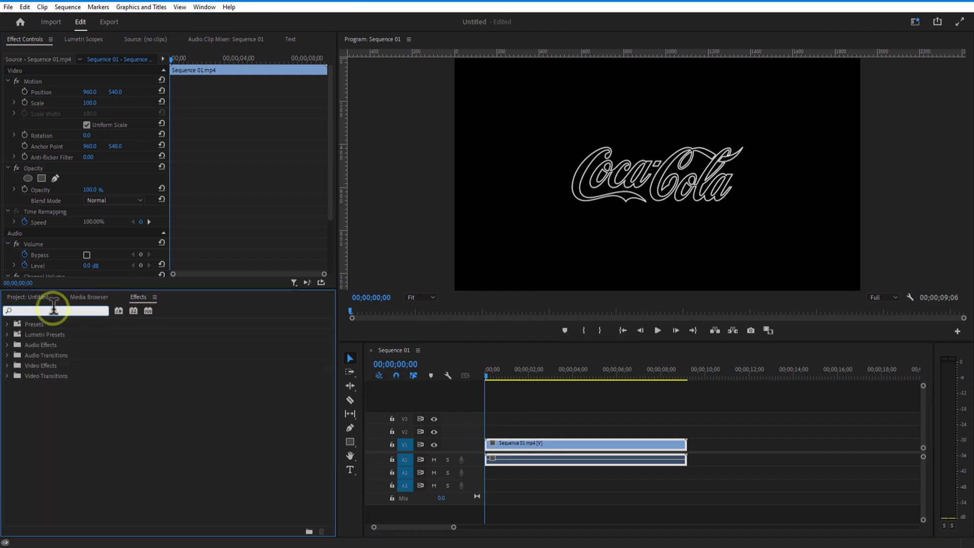
{"action": "type", "text": "posteri"}
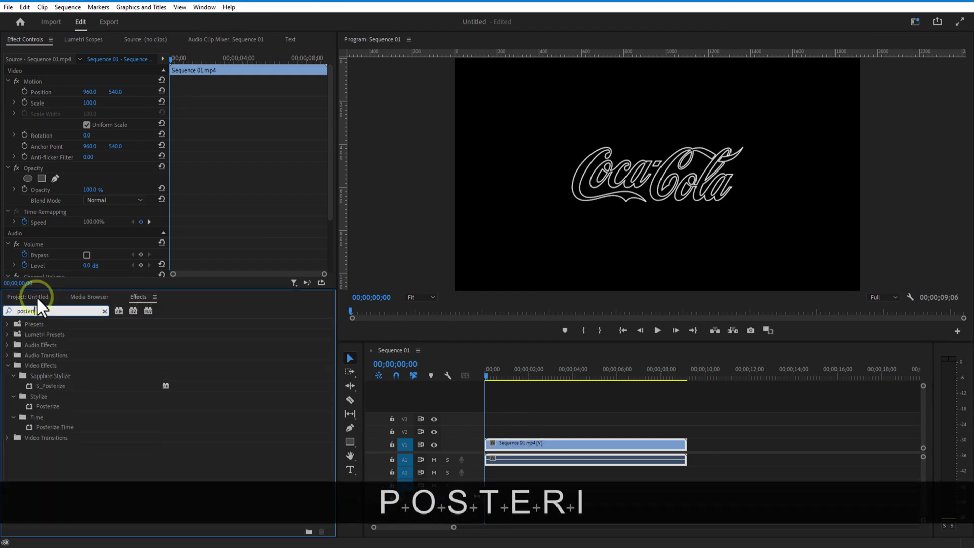
{"action": "left_click", "coordinate": [62, 428]}
{"action": "left_click_drag", "start_coordinate": [55, 432], "coordinate": [513, 445]}
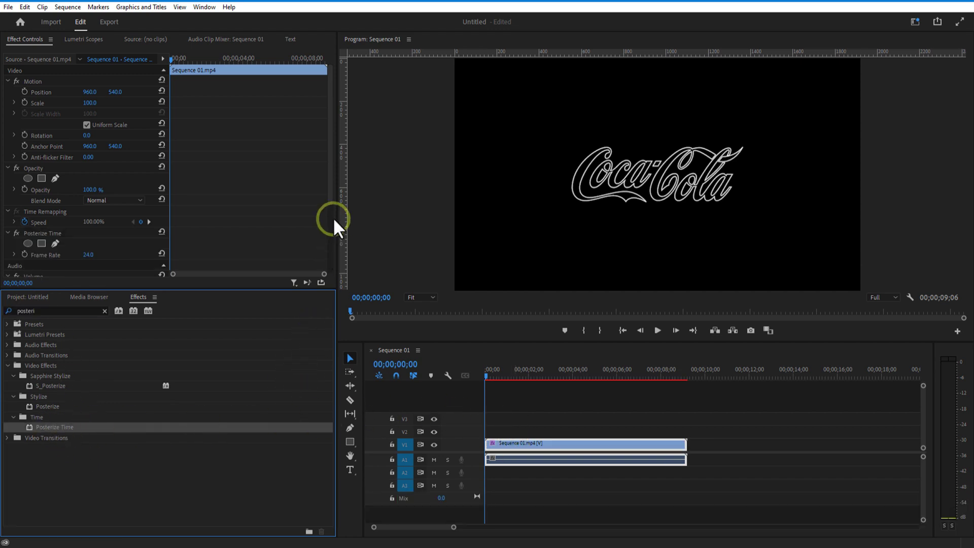